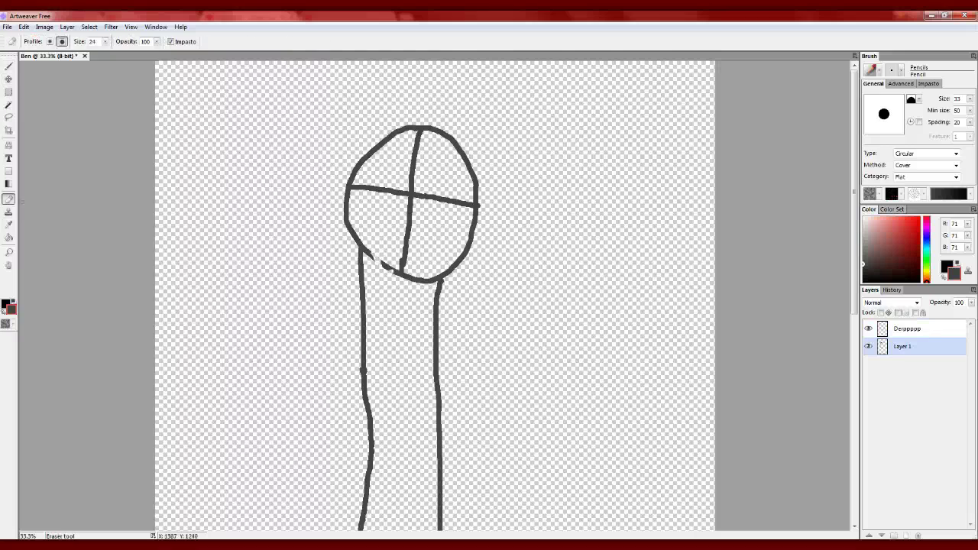
Step: Enlarge the eraser to size 59 and erase the bottom of the sketched head outline
{"action": "key", "text": "bracketright"}
{"action": "key", "text": "bracketright"}
{"action": "key", "text": "bracketright"}
{"action": "key", "text": "bracketright"}
{"action": "key", "text": "bracketright"}
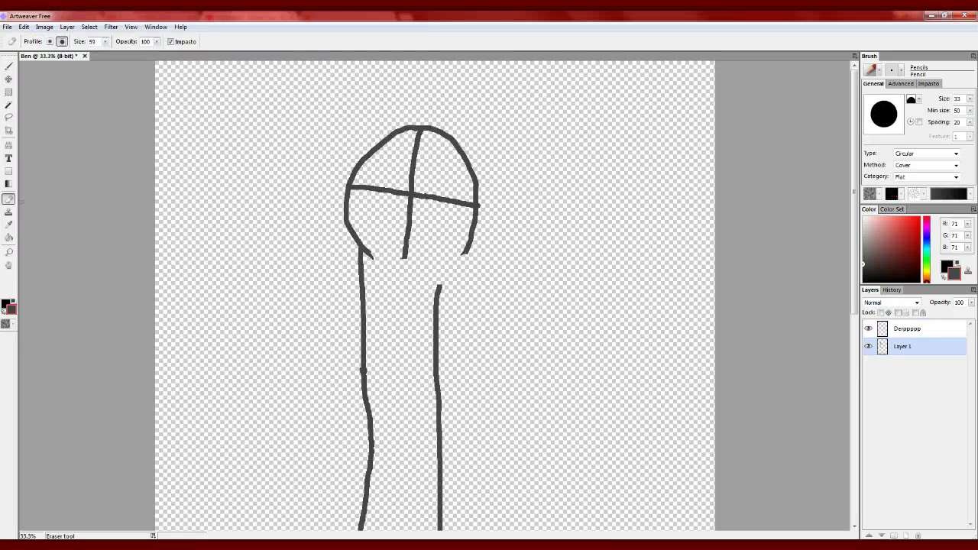
{"action": "key", "text": "b"}
{"action": "mouse_move", "coordinate": [195, 66]}
{"action": "left_mouse_down"}
{"action": "mouse_move", "coordinate": [229, 85]}
{"action": "mouse_move", "coordinate": [291, 96]}
{"action": "left_mouse_up"}
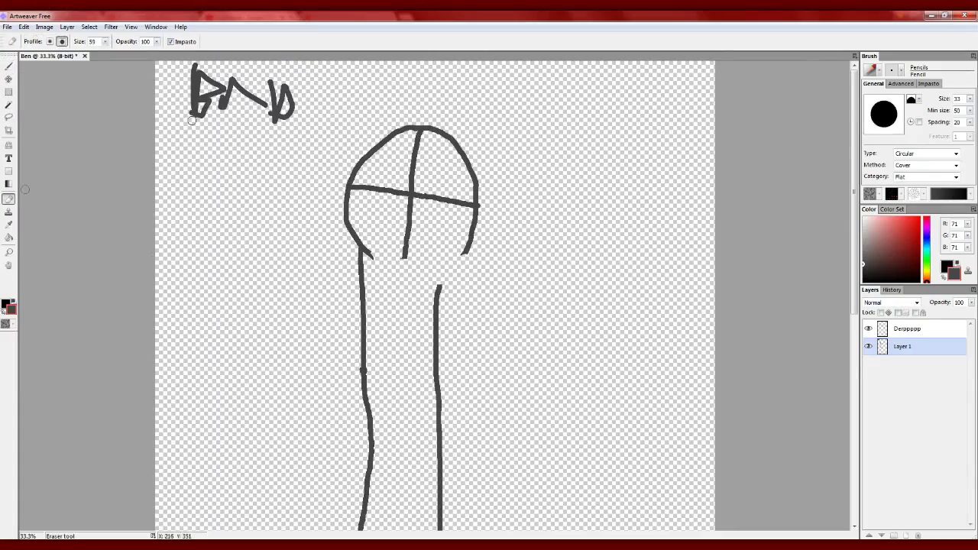
{"action": "key", "text": "ctrl+z"}
{"action": "key", "text": "ctrl+z"}
{"action": "key", "text": "ctrl+z"}
{"action": "key", "text": "ctrl+z"}
{"action": "key", "text": "ctrl+z"}
{"action": "key", "text": "ctrl+z"}
{"action": "key", "text": "ctrl+z"}
{"action": "key", "text": "ctrl+z"}
{"action": "key", "text": "ctrl+y"}
{"action": "key", "text": "ctrl+y"}
{"action": "key", "text": "ctrl+y"}
{"action": "key", "text": "ctrl+y"}
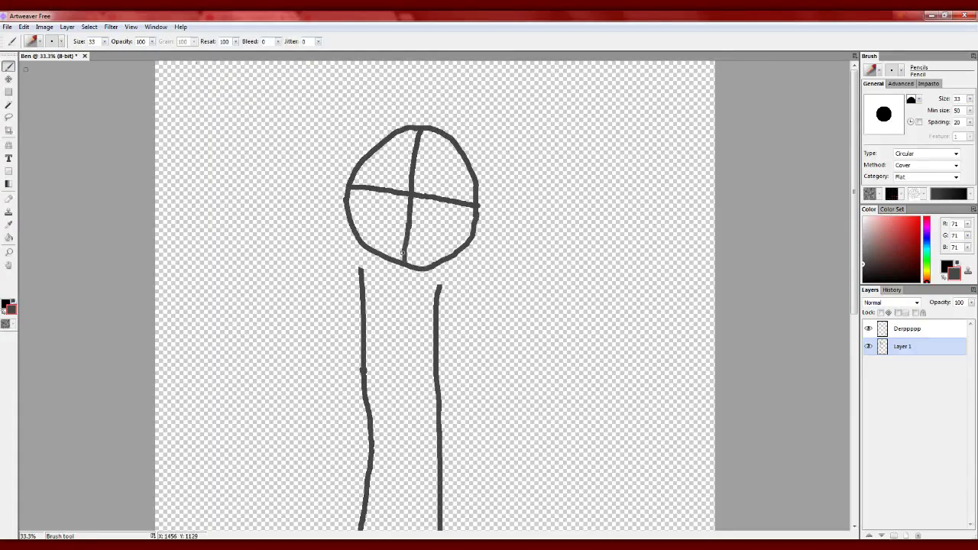
Step: On the Derppppp layer, outline the eye on the right half of the face in black, with upper lid, lower lid and iris
{"action": "left_click", "coordinate": [906, 328]}
{"action": "key", "text": "d"}
{"action": "scroll", "coordinate": [322, 481], "scroll_direction": "down", "scroll_amount": 2}
{"action": "scroll", "coordinate": [321, 480], "scroll_direction": "up", "scroll_amount": 5}
{"action": "scroll", "coordinate": [322, 480], "scroll_direction": "up", "scroll_amount": 10}
{"action": "scroll", "coordinate": [347, 453], "scroll_direction": "left", "scroll_amount": 15}
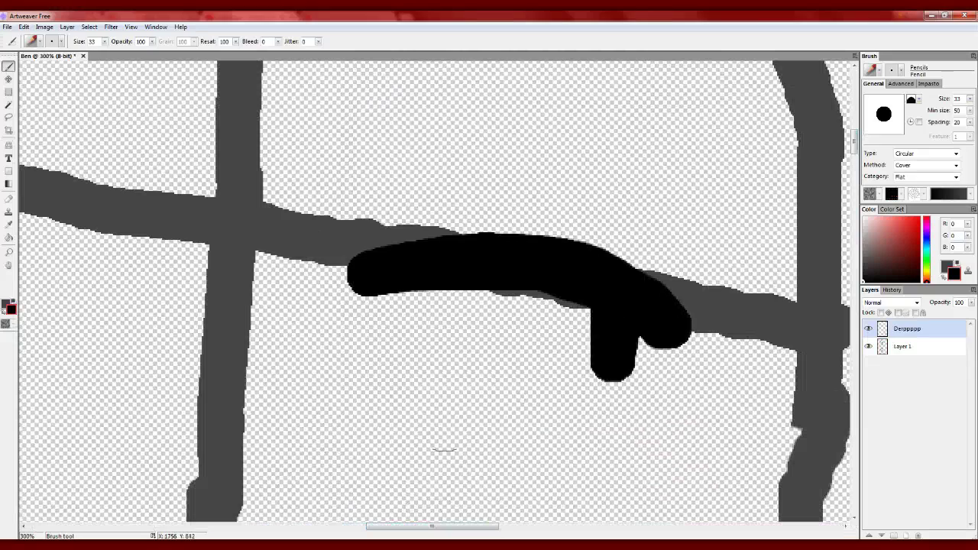
{"action": "left_click_drag", "start_coordinate": [405, 480], "coordinate": [611, 489]}
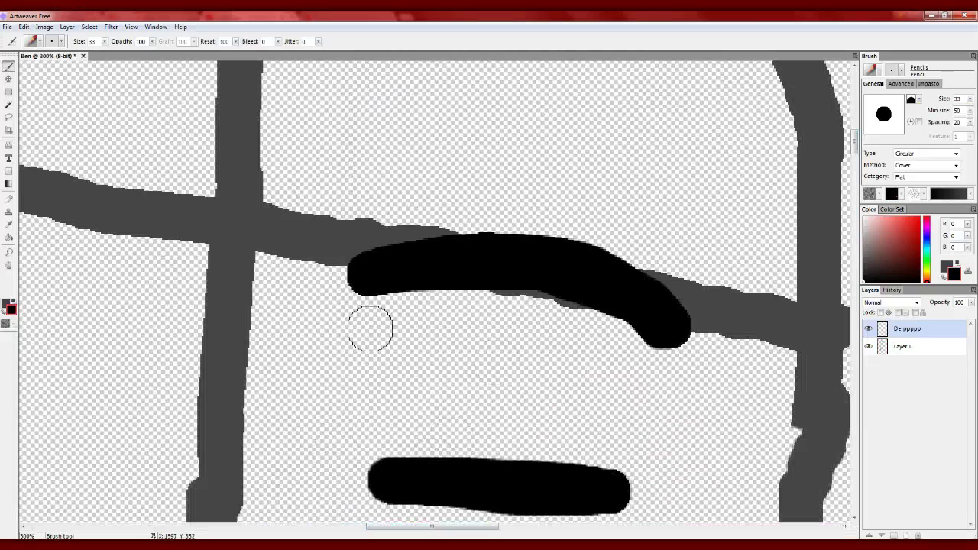
{"action": "left_click_drag", "start_coordinate": [374, 313], "coordinate": [376, 458]}
{"action": "mouse_move", "coordinate": [516, 314]}
{"action": "left_mouse_down"}
{"action": "mouse_move", "coordinate": [516, 458]}
{"action": "mouse_move", "coordinate": [459, 320]}
{"action": "left_mouse_up"}
Step: Draw the matching eye on the left half of the face with curved lids and a solid black iris
{"action": "scroll", "coordinate": [412, 439], "scroll_direction": "left", "scroll_amount": 5}
{"action": "left_click_drag", "start_coordinate": [295, 252], "coordinate": [565, 226]}
{"action": "left_click_drag", "start_coordinate": [294, 425], "coordinate": [535, 428]}
{"action": "left_click_drag", "start_coordinate": [388, 221], "coordinate": [388, 282]}
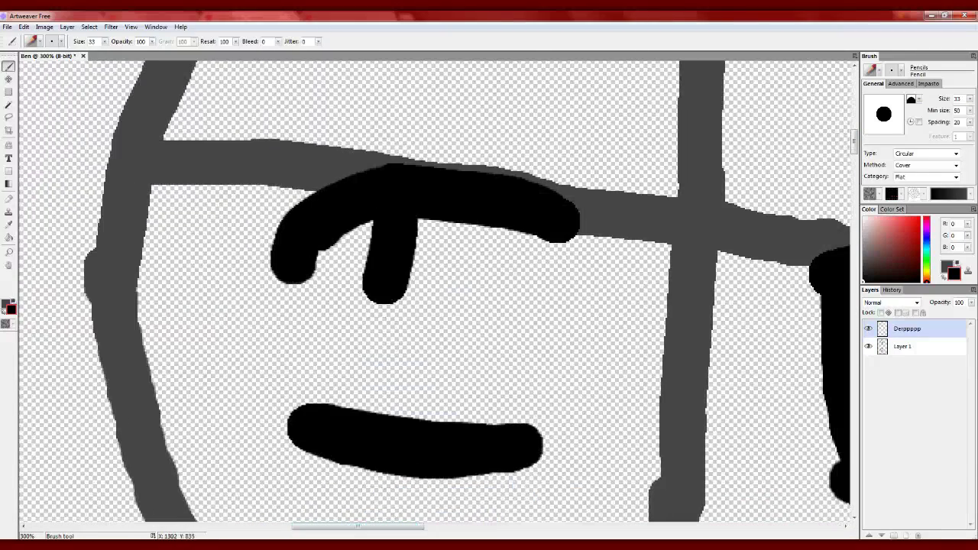
{"action": "left_click_drag", "start_coordinate": [359, 229], "coordinate": [588, 427]}
{"action": "scroll", "coordinate": [435, 291], "scroll_direction": "down", "scroll_amount": 4}
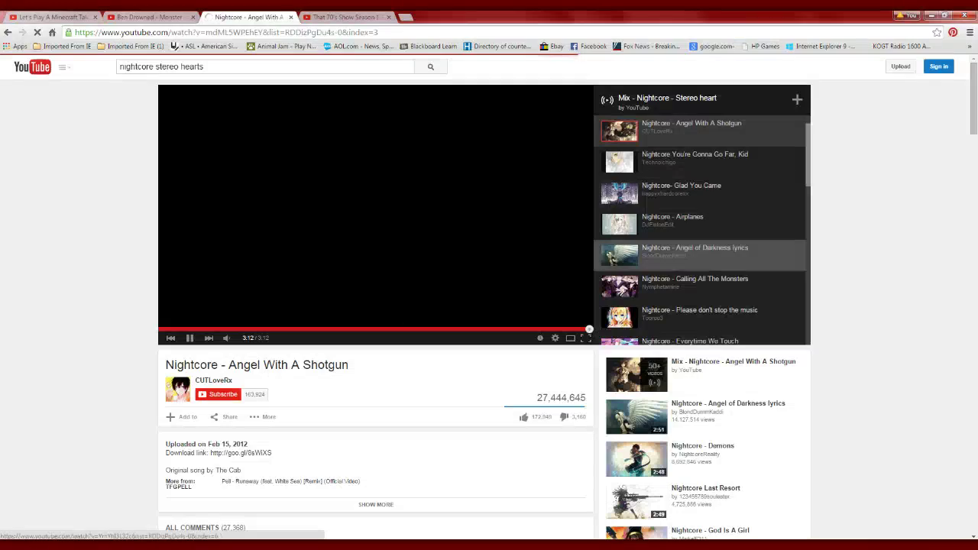
Step: Switch to YouTube in the browser and play "Nightcore - Angel of Darkness lyrics" from the mix
{"action": "left_click", "coordinate": [672, 252]}
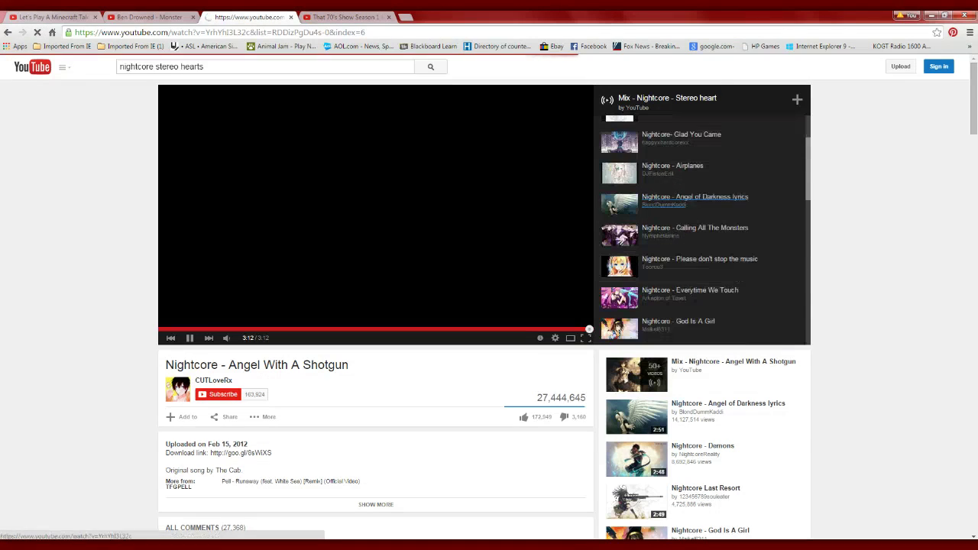
{"action": "scroll", "coordinate": [489, 306], "scroll_direction": "down", "scroll_amount": 15}
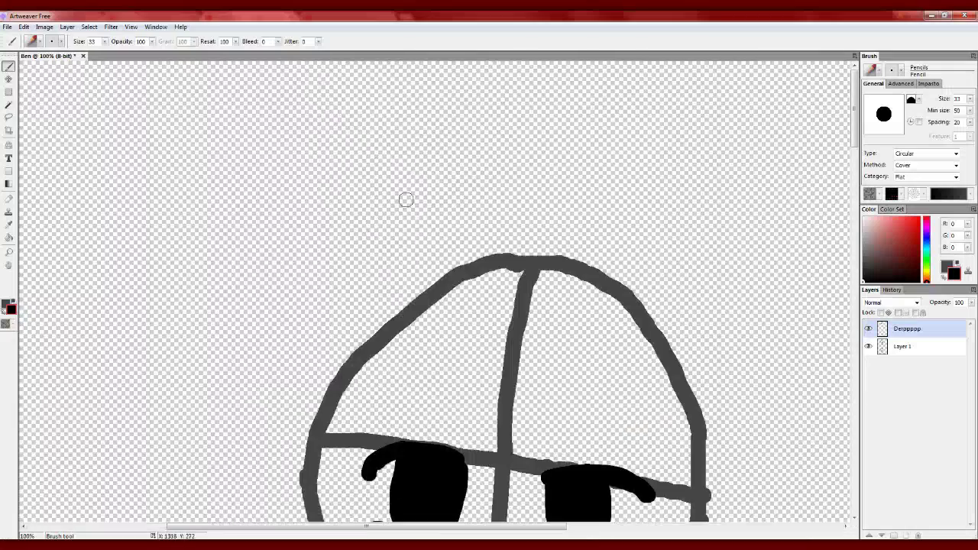
Step: Return to Artweaver and draw a short nose, a small mouth and the curved jawline in black over the head sketch
{"action": "scroll", "coordinate": [405, 199], "scroll_direction": "up", "scroll_amount": 2}
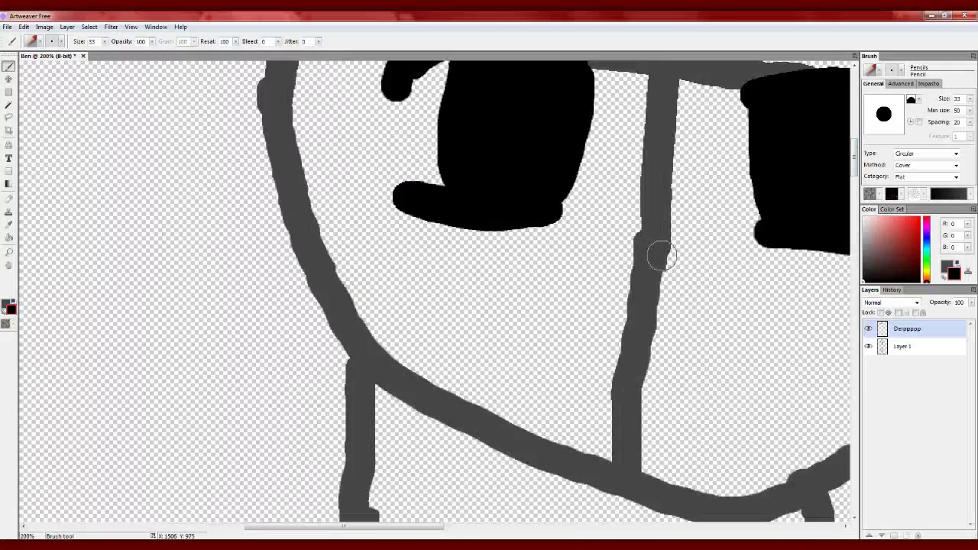
{"action": "left_click_drag", "start_coordinate": [662, 252], "coordinate": [661, 336]}
{"action": "scroll", "coordinate": [662, 336], "scroll_direction": "down", "scroll_amount": 3}
{"action": "mouse_move", "coordinate": [450, 207]}
{"action": "left_mouse_down"}
{"action": "mouse_move", "coordinate": [431, 282]}
{"action": "mouse_move", "coordinate": [197, 221]}
{"action": "left_mouse_up"}
{"action": "left_click_drag", "start_coordinate": [281, 289], "coordinate": [310, 284]}
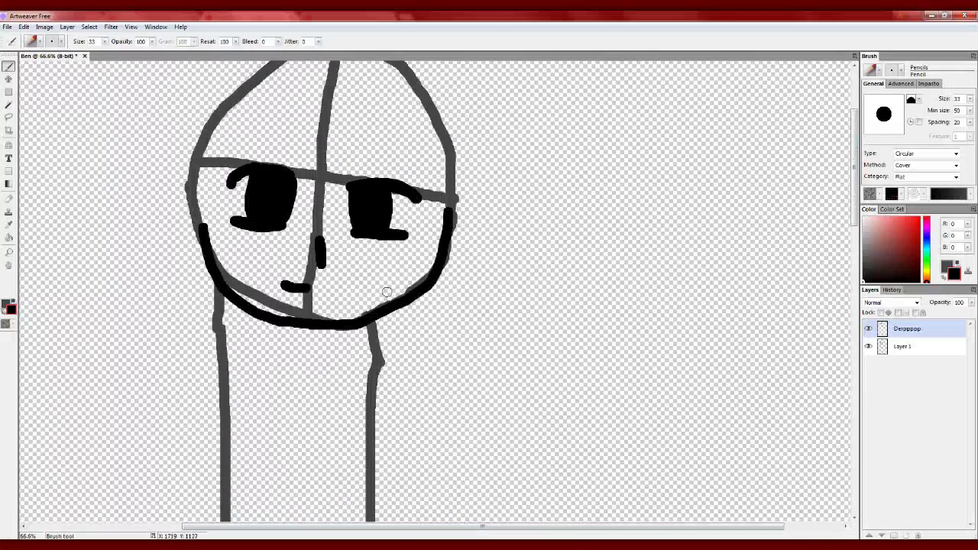
Step: Draw the neck and the left collar flap beneath the chin with a size 26 brush
{"action": "scroll", "coordinate": [654, 229], "scroll_direction": "down", "scroll_amount": 1}
{"action": "scroll", "coordinate": [654, 305], "scroll_direction": "up", "scroll_amount": 2}
{"action": "scroll", "coordinate": [489, 306], "scroll_direction": "down", "scroll_amount": 5}
{"action": "left_click_drag", "start_coordinate": [699, 220], "coordinate": [694, 202]}
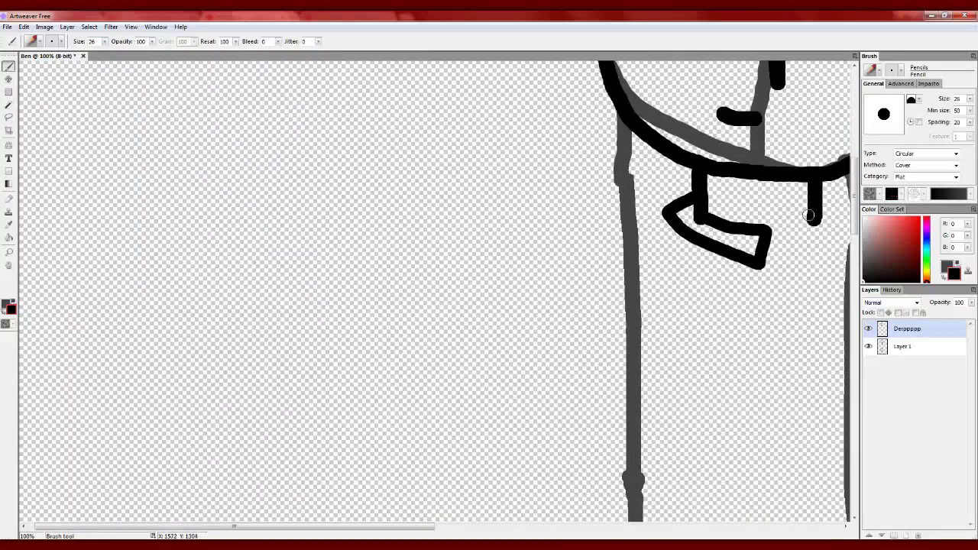
{"action": "left_click_drag", "start_coordinate": [811, 222], "coordinate": [794, 271]}
{"action": "key", "text": "ctrl+z"}
{"action": "left_click_drag", "start_coordinate": [421, 524], "coordinate": [566, 524]}
{"action": "mouse_move", "coordinate": [510, 222]}
{"action": "left_mouse_down"}
{"action": "mouse_move", "coordinate": [482, 233]}
{"action": "mouse_move", "coordinate": [466, 286]}
{"action": "left_mouse_up"}
{"action": "key", "text": "ctrl+z"}
{"action": "key", "text": "ctrl+z"}
{"action": "key", "text": "ctrl+z"}
Step: Draw both collar flaps below the neck with a diamond-shaped tie knot between them
{"action": "left_click_drag", "start_coordinate": [398, 220], "coordinate": [485, 248]}
{"action": "mouse_move", "coordinate": [512, 218]}
{"action": "left_mouse_down"}
{"action": "mouse_move", "coordinate": [462, 290]}
{"action": "mouse_move", "coordinate": [504, 321]}
{"action": "left_mouse_up"}
{"action": "key", "text": "ctrl+z"}
{"action": "left_click_drag", "start_coordinate": [458, 289], "coordinate": [506, 285]}
Step: Draw the long tie blade hanging from the knot and ending in a point
{"action": "scroll", "coordinate": [504, 290], "scroll_direction": "down", "scroll_amount": 3}
{"action": "mouse_move", "coordinate": [469, 114]}
{"action": "left_mouse_down"}
{"action": "mouse_move", "coordinate": [449, 289]}
{"action": "mouse_move", "coordinate": [501, 323]}
{"action": "mouse_move", "coordinate": [468, 143]}
{"action": "mouse_move", "coordinate": [485, 115]}
{"action": "mouse_move", "coordinate": [472, 351]}
{"action": "left_mouse_up"}
{"action": "key", "text": "ctrl+z"}
{"action": "key", "text": "ctrl+minus"}
{"action": "key", "text": "ctrl+minus"}
{"action": "key", "text": "ctrl+minus"}
{"action": "key", "text": "ctrl+plus"}
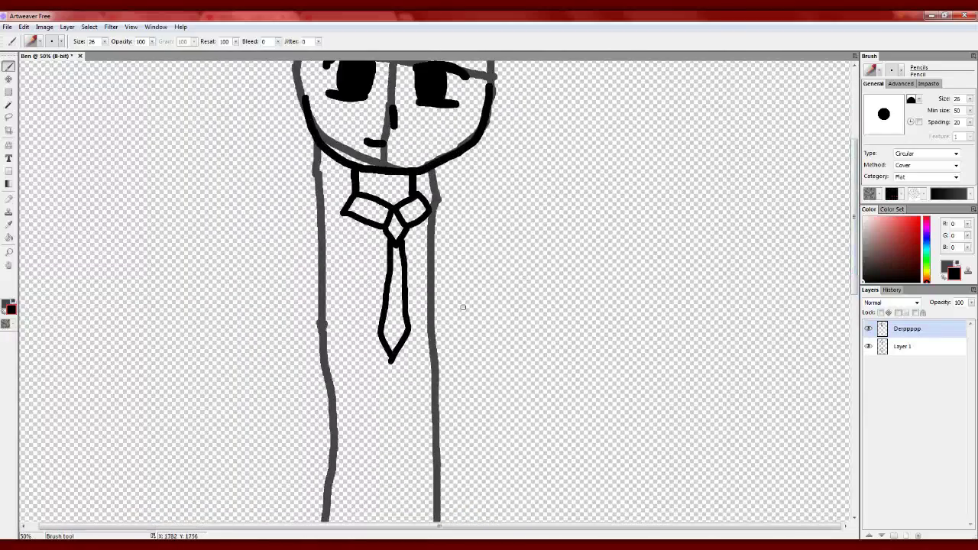
Step: Reduce the brush size to 7 and draw small jagged tears on both inner edges near the tie's tip
{"action": "key", "text": "ctrl+plus"}
{"action": "key", "text": "bracketleft"}
{"action": "key", "text": "bracketleft"}
{"action": "key", "text": "bracketleft"}
{"action": "key", "text": "ctrl+plus"}
{"action": "key", "text": "ctrl+plus"}
{"action": "key", "text": "ctrl+plus"}
{"action": "left_click_drag", "start_coordinate": [378, 225], "coordinate": [401, 286]}
{"action": "left_click_drag", "start_coordinate": [420, 298], "coordinate": [457, 240]}
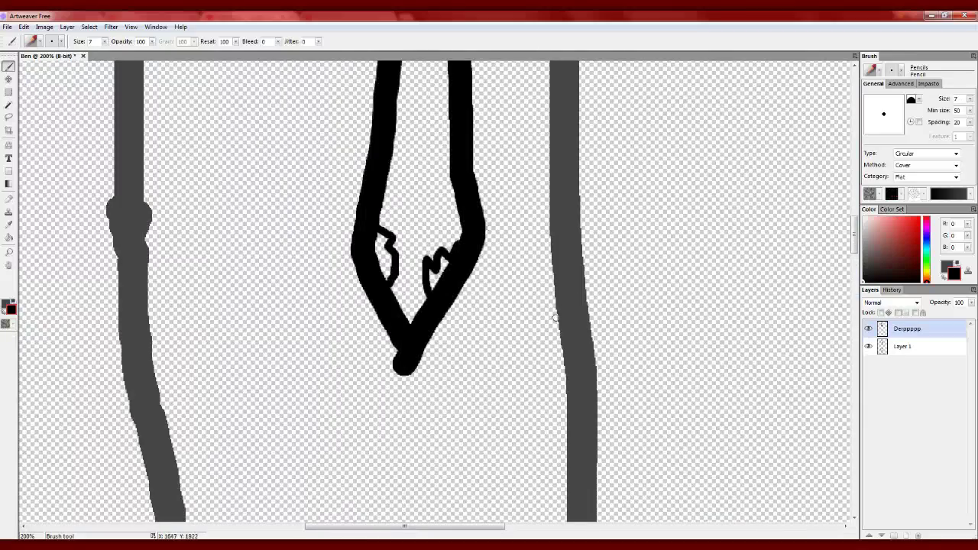
Step: Set the brush size to 28 and outline the right side of the tunic with its sleeve and arm
{"action": "key", "text": "ctrl+minus"}
{"action": "key", "text": "ctrl+minus"}
{"action": "key", "text": "ctrl+minus"}
{"action": "key", "text": "ctrl+minus"}
{"action": "key", "text": "ctrl+minus"}
{"action": "left_click_drag", "start_coordinate": [104, 42], "coordinate": [98, 52]}
{"action": "key", "text": "ctrl+plus"}
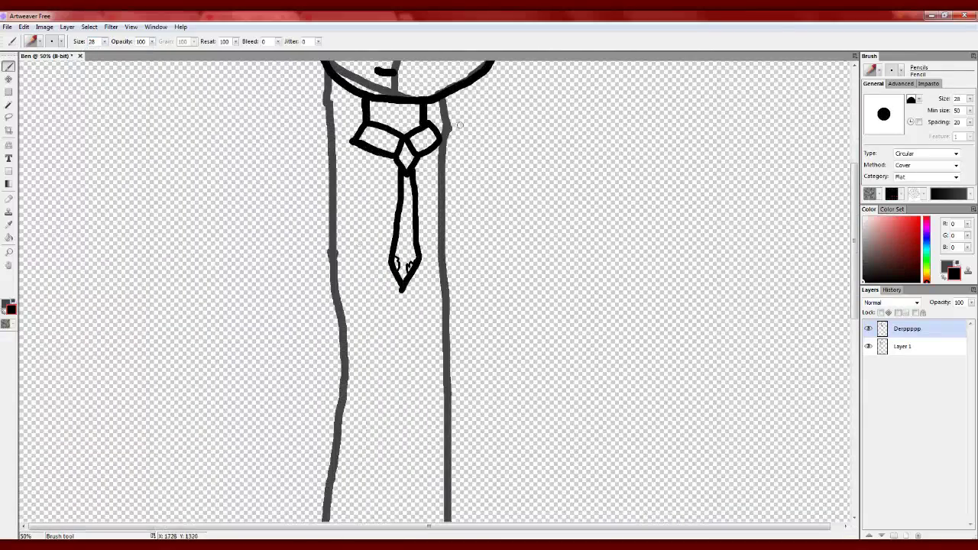
{"action": "left_click_drag", "start_coordinate": [444, 261], "coordinate": [450, 440]}
{"action": "scroll", "coordinate": [451, 440], "scroll_direction": "down", "scroll_amount": 5}
{"action": "mouse_move", "coordinate": [443, 103]}
{"action": "left_mouse_down"}
{"action": "mouse_move", "coordinate": [443, 211]}
{"action": "mouse_move", "coordinate": [281, 216]}
{"action": "left_mouse_up"}
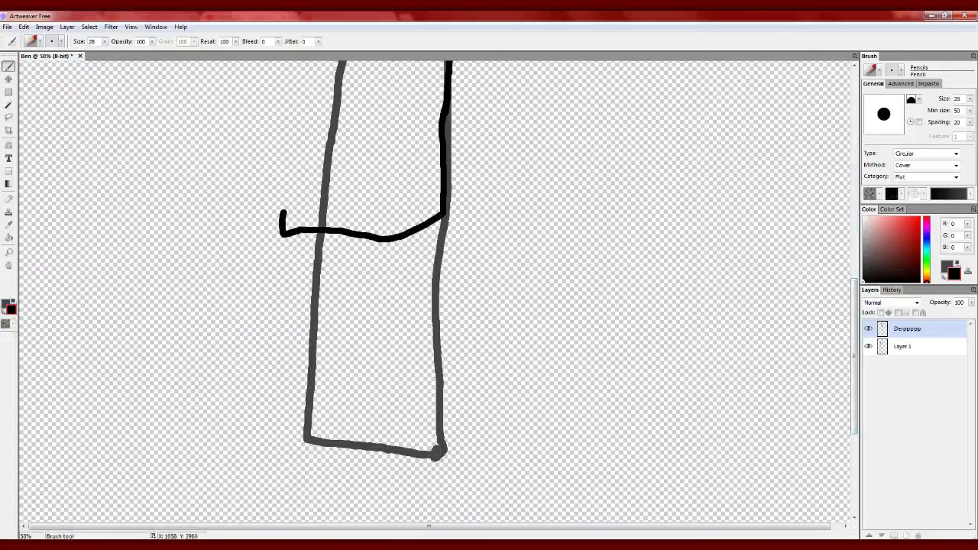
{"action": "scroll", "coordinate": [283, 218], "scroll_direction": "up", "scroll_amount": 5}
{"action": "left_click_drag", "start_coordinate": [330, 136], "coordinate": [329, 251]}
{"action": "left_click_drag", "start_coordinate": [291, 500], "coordinate": [336, 289]}
{"action": "key", "text": "ctrl+z"}
{"action": "key", "text": "ctrl+z"}
Step: Complete the tunic outline with the left shoulder and sleeve, the left side, a wavy hem and a flared lower right edge
{"action": "mouse_move", "coordinate": [352, 124]}
{"action": "left_mouse_down"}
{"action": "mouse_move", "coordinate": [304, 162]}
{"action": "mouse_move", "coordinate": [345, 246]}
{"action": "left_mouse_up"}
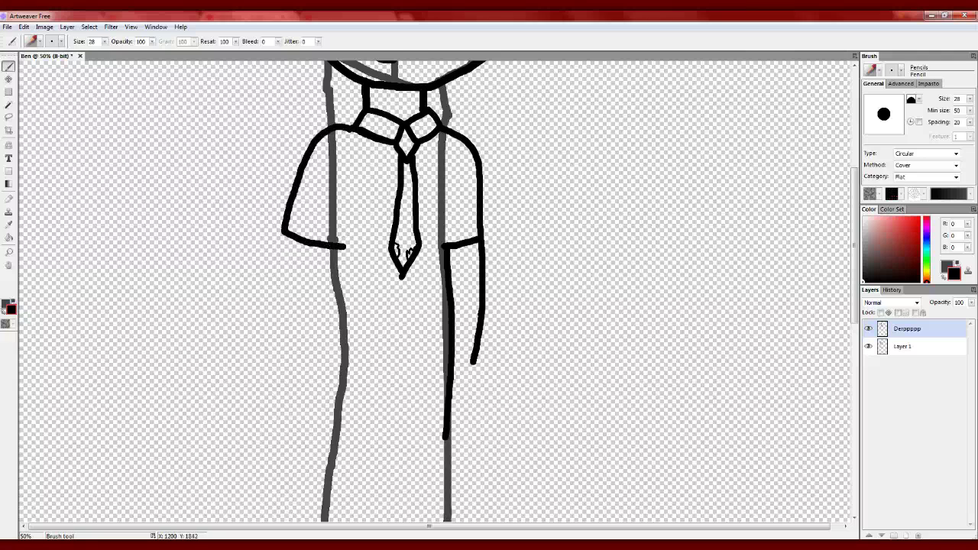
{"action": "scroll", "coordinate": [345, 246], "scroll_direction": "down", "scroll_amount": 3}
{"action": "mouse_move", "coordinate": [337, 113]}
{"action": "left_mouse_down"}
{"action": "mouse_move", "coordinate": [340, 386]}
{"action": "mouse_move", "coordinate": [297, 355]}
{"action": "mouse_move", "coordinate": [457, 368]}
{"action": "left_mouse_up"}
{"action": "key", "text": "ctrl+z"}
{"action": "left_click_drag", "start_coordinate": [445, 302], "coordinate": [461, 373]}
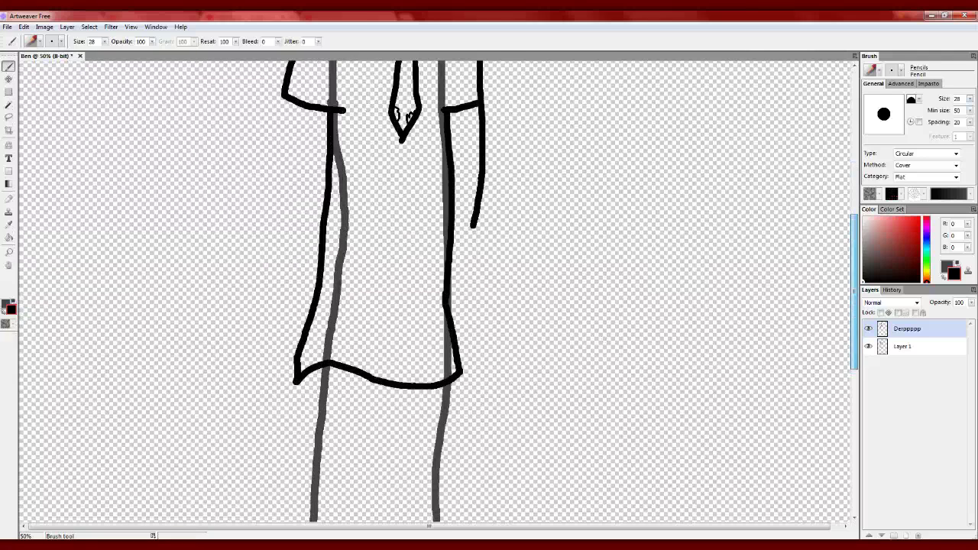
{"action": "scroll", "coordinate": [460, 373], "scroll_direction": "down", "scroll_amount": 2}
{"action": "left_click_drag", "start_coordinate": [309, 300], "coordinate": [420, 437]}
{"action": "key", "text": "ctrl+z"}
{"action": "left_click_drag", "start_coordinate": [375, 304], "coordinate": [464, 420]}
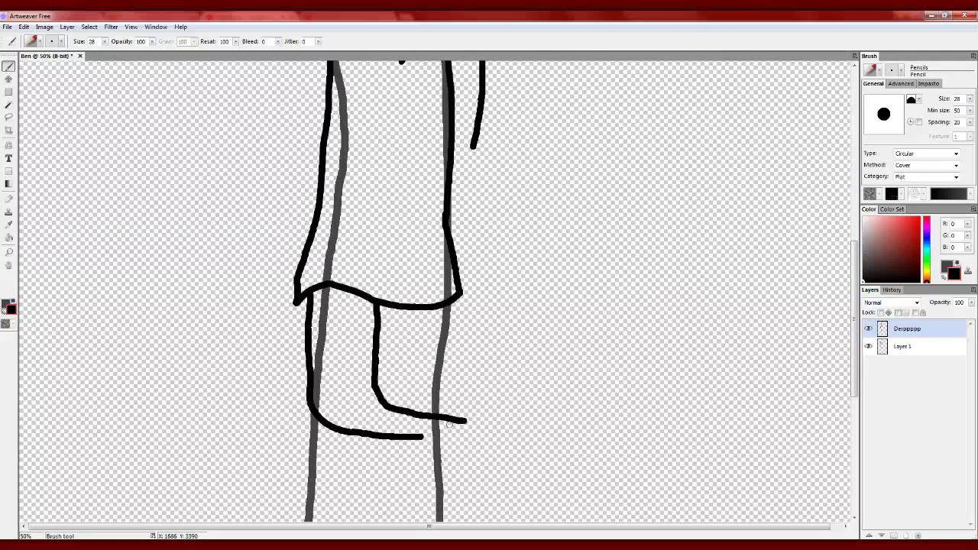
{"action": "key", "text": "ctrl+z"}
{"action": "key", "text": "ctrl+z"}
{"action": "key", "text": "ctrl+z"}
Step: Draw the two legs below the tunic hem, each curving to the right at its lower end
{"action": "left_click_drag", "start_coordinate": [306, 298], "coordinate": [370, 433]}
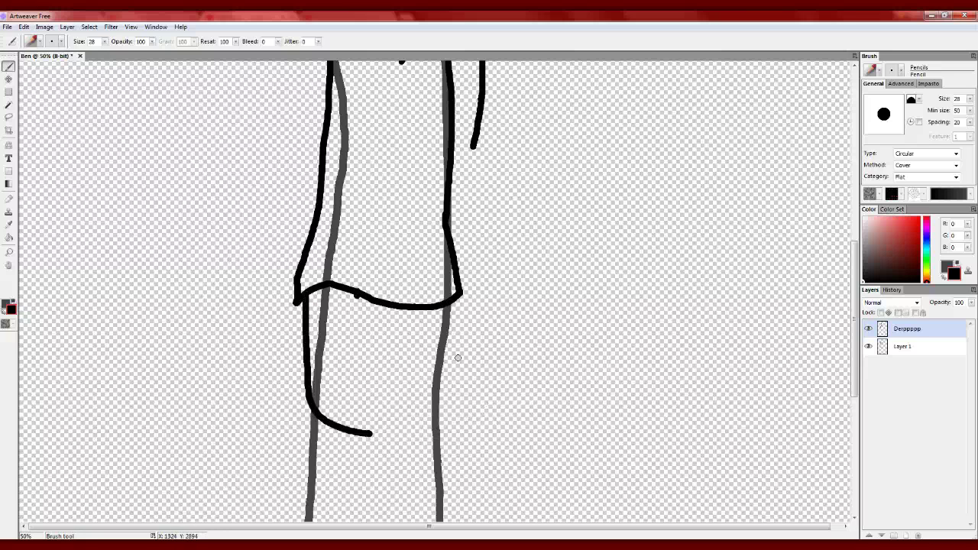
{"action": "left_click_drag", "start_coordinate": [355, 294], "coordinate": [434, 411]}
{"action": "left_click_drag", "start_coordinate": [442, 307], "coordinate": [426, 399]}
{"action": "left_click_drag", "start_coordinate": [427, 305], "coordinate": [410, 386]}
{"action": "key", "text": "e"}
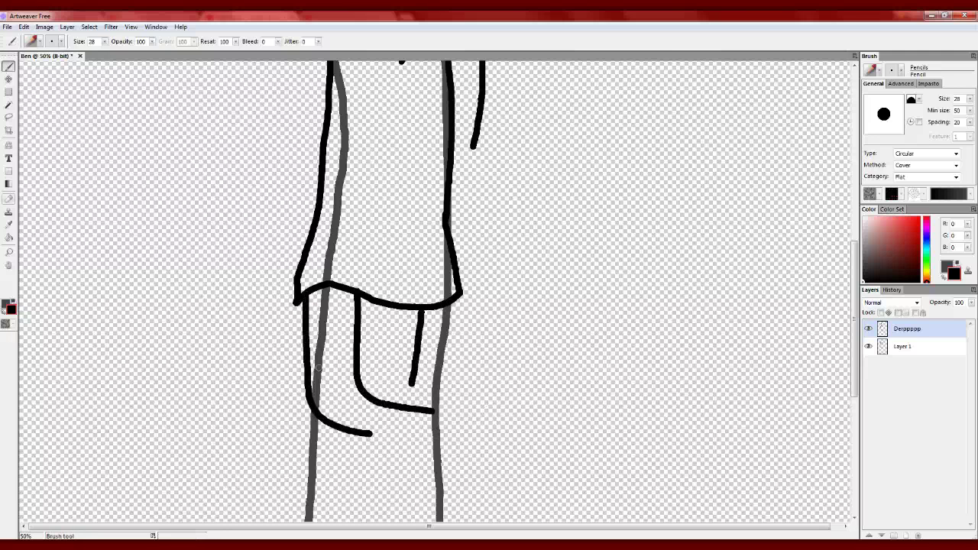
Step: Switch to YouTube in the browser, play "Nightcore - Everytime We Touch" from the mix and return to Artweaver
{"action": "key", "text": "alt+Tab"}
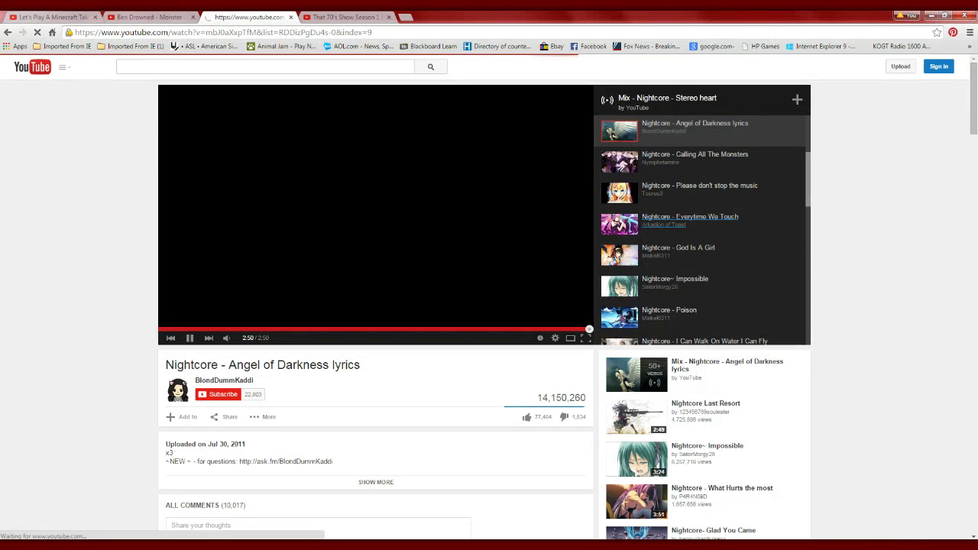
{"action": "key", "text": "alt+Tab"}
{"action": "key", "text": "alt+Tab"}
Step: Erase and redraw the left leg's outline with a shorter curve, and draw a rounded foot with a double strap beside the right leg
{"action": "left_click_drag", "start_coordinate": [370, 428], "coordinate": [324, 320]}
{"action": "key", "text": "b"}
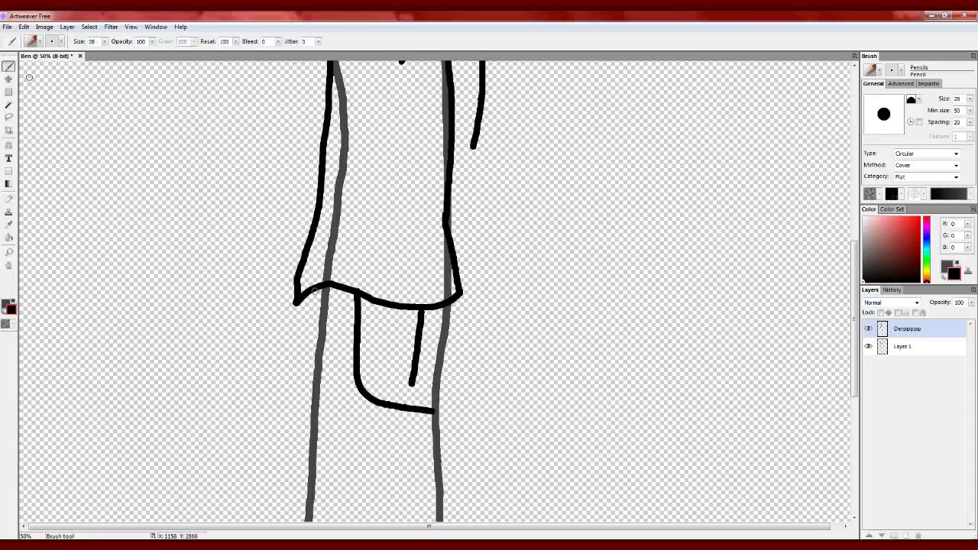
{"action": "key", "text": "ctrl+z"}
{"action": "mouse_move", "coordinate": [417, 374]}
{"action": "left_mouse_down"}
{"action": "mouse_move", "coordinate": [485, 386]}
{"action": "mouse_move", "coordinate": [496, 449]}
{"action": "left_mouse_up"}
{"action": "key", "text": "ctrl+z"}
{"action": "left_click_drag", "start_coordinate": [471, 399], "coordinate": [431, 416]}
{"action": "left_click_drag", "start_coordinate": [419, 350], "coordinate": [470, 372]}
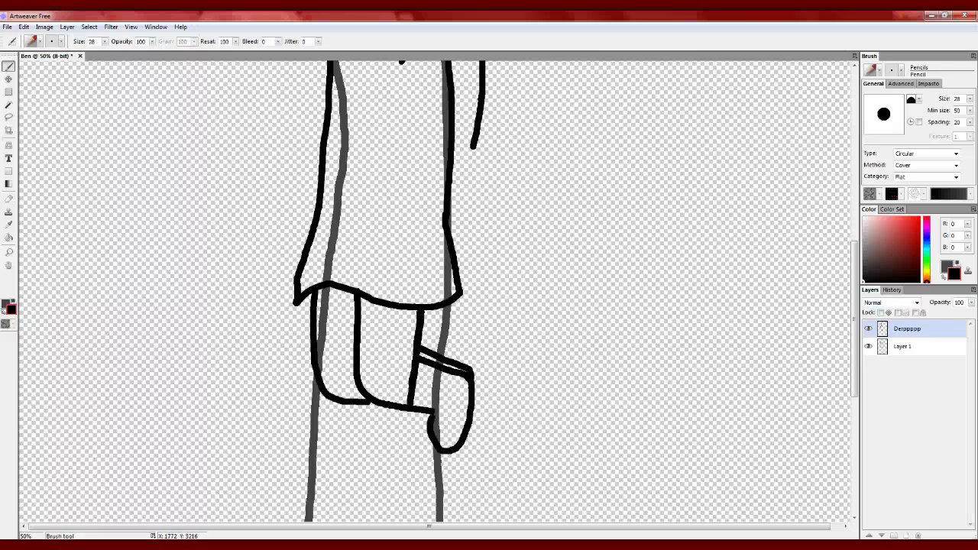
Step: Erase the lower corner where the right leg's lines meet and undo the strapped foot strokes
{"action": "key", "text": "e"}
{"action": "left_click_drag", "start_coordinate": [104, 42], "coordinate": [91, 53]}
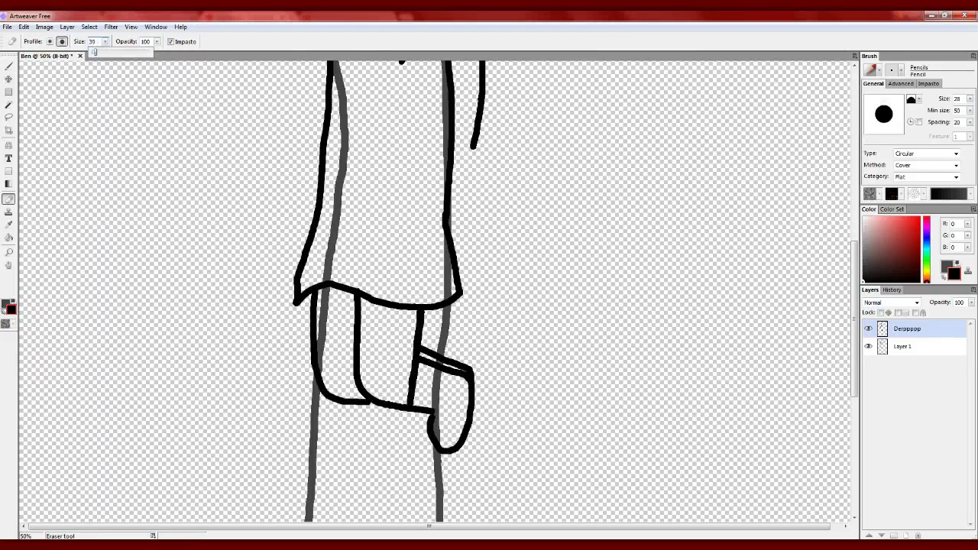
{"action": "left_click", "coordinate": [410, 395]}
{"action": "left_click", "coordinate": [9, 66]}
{"action": "key", "text": "ctrl+z"}
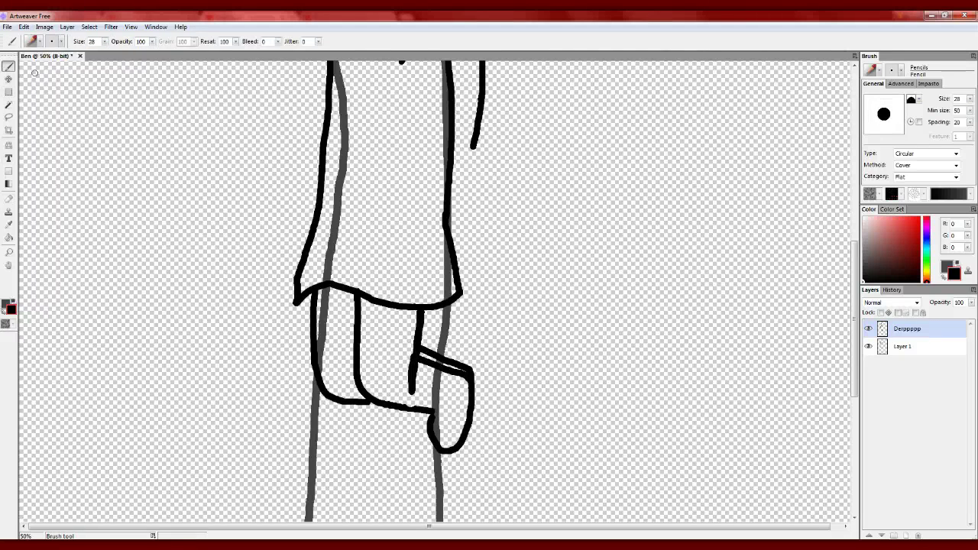
{"action": "key", "text": "ctrl+z"}
{"action": "key", "text": "ctrl+z"}
{"action": "key", "text": "ctrl+z"}
{"action": "key", "text": "ctrl+z"}
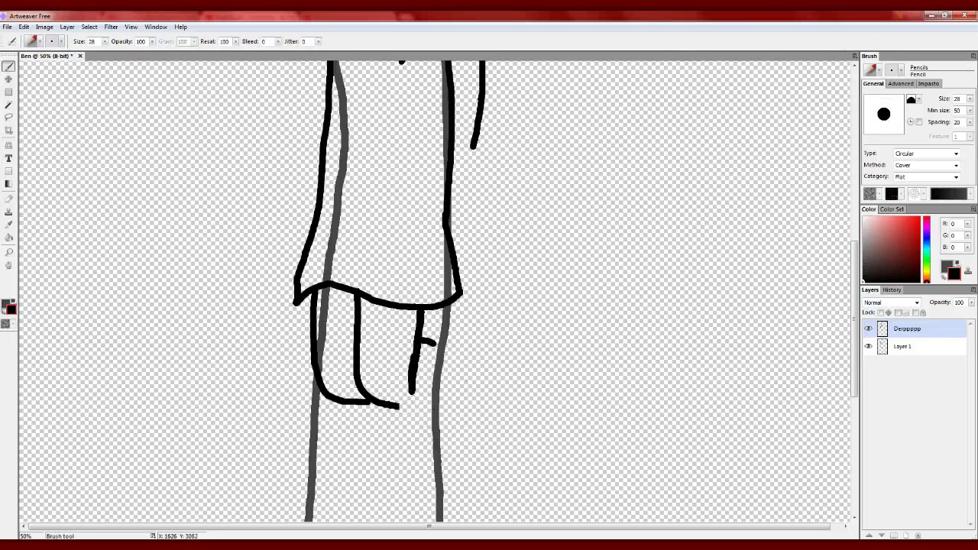
{"action": "key", "text": "ctrl+z"}
Step: Draw a curved foot shape behind the right leg and join the leg's lower corner
{"action": "left_click_drag", "start_coordinate": [419, 332], "coordinate": [392, 405]}
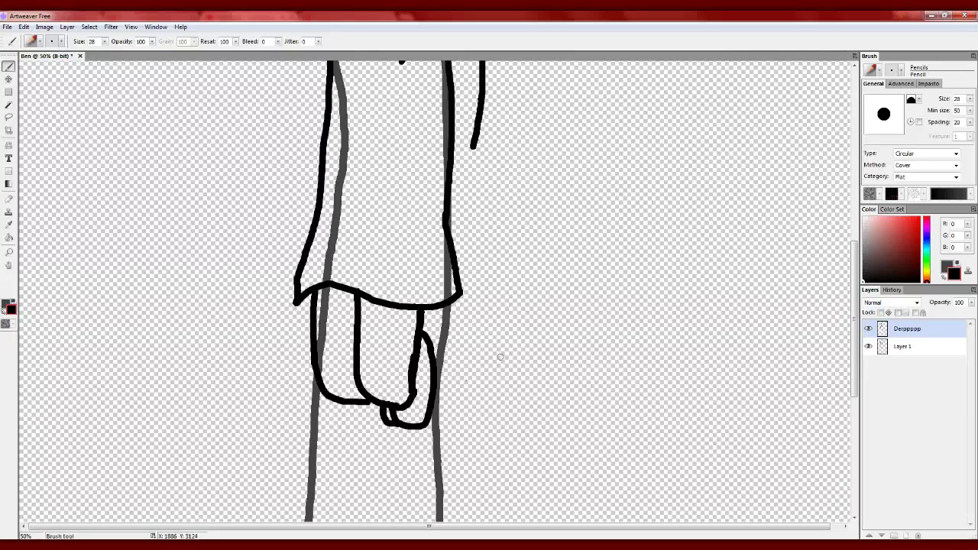
{"action": "left_click", "coordinate": [8, 198]}
{"action": "key", "text": "b"}
{"action": "left_click_drag", "start_coordinate": [398, 404], "coordinate": [410, 396]}
{"action": "scroll", "coordinate": [382, 290], "scroll_direction": "up", "scroll_amount": 3}
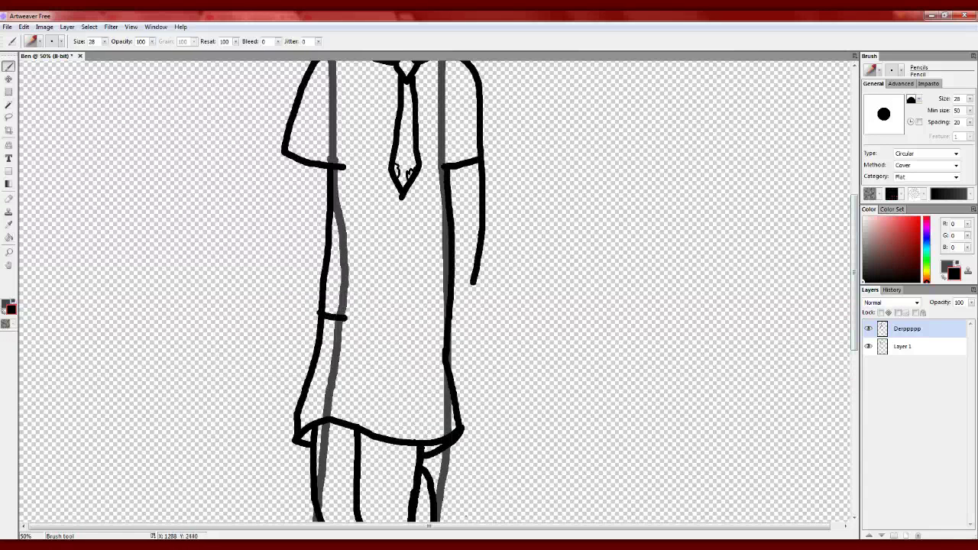
{"action": "left_click_drag", "start_coordinate": [318, 314], "coordinate": [446, 311]}
{"action": "left_click_drag", "start_coordinate": [320, 338], "coordinate": [444, 337]}
{"action": "key", "text": "e"}
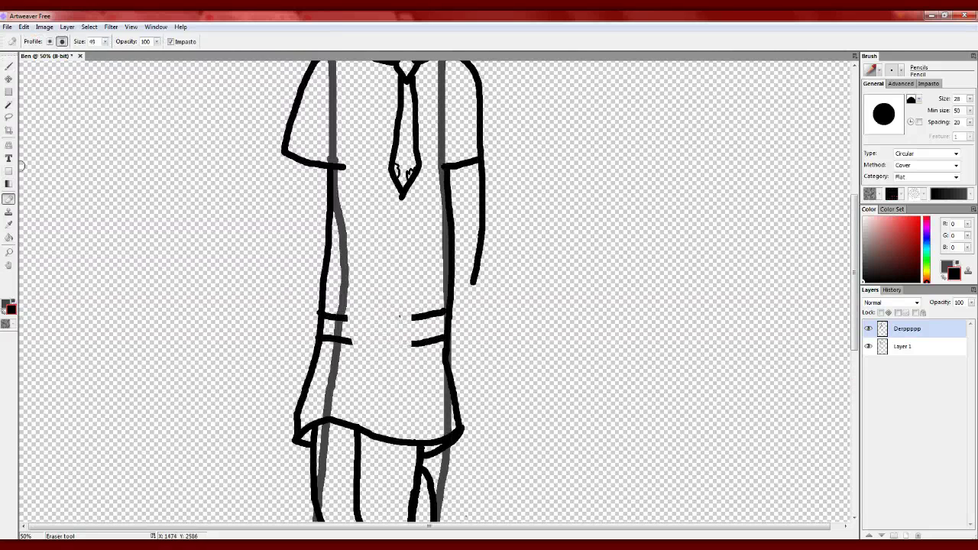
{"action": "key", "text": "b"}
{"action": "left_click_drag", "start_coordinate": [379, 307], "coordinate": [355, 357]}
{"action": "key", "text": "ctrl+z"}
{"action": "key", "text": "ctrl+z"}
{"action": "key", "text": "ctrl+z"}
{"action": "key", "text": "ctrl+z"}
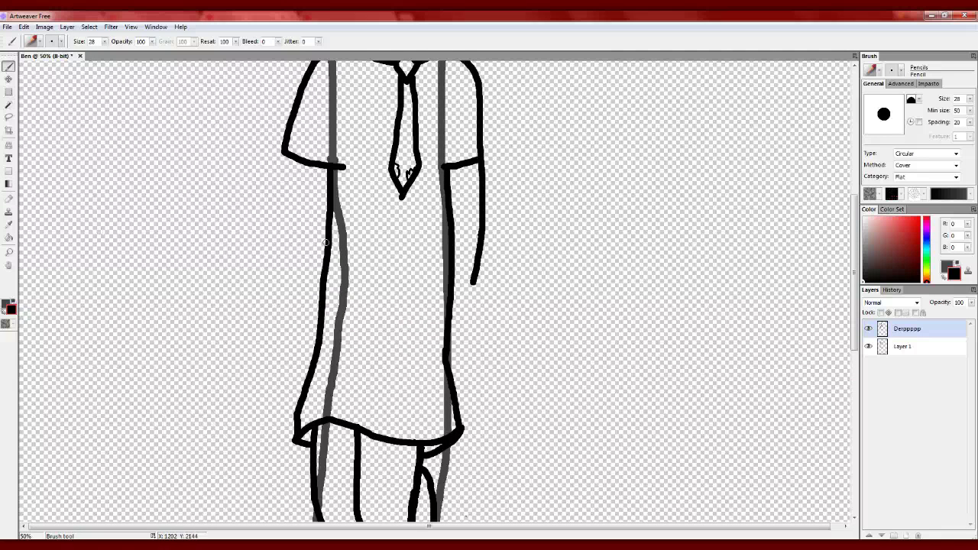
{"action": "key", "text": "ctrl+y"}
{"action": "key", "text": "ctrl+z"}
{"action": "key", "text": "ctrl+y"}
{"action": "key", "text": "ctrl+y"}
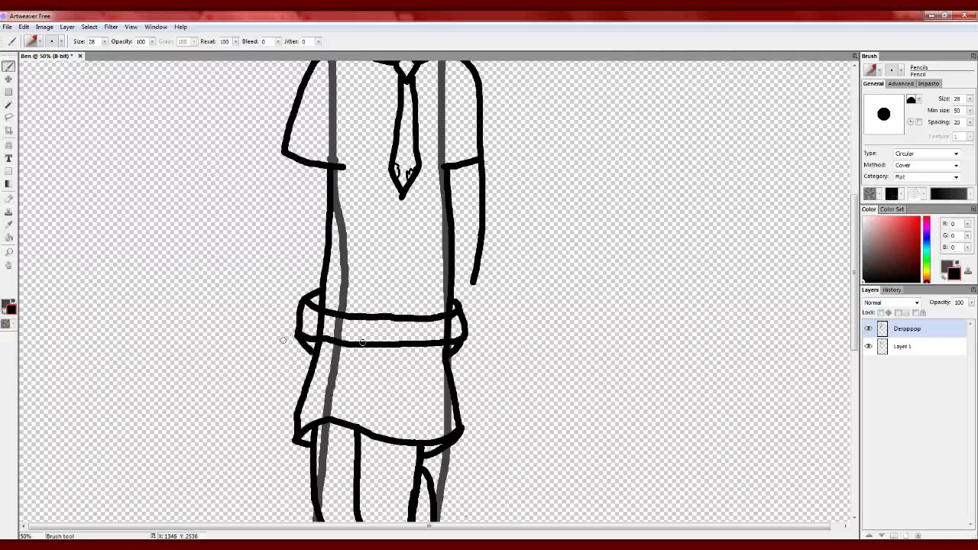
{"action": "key", "text": "ctrl+z"}
{"action": "key", "text": "ctrl+z"}
{"action": "key", "text": "ctrl+z"}
{"action": "key", "text": "ctrl+z"}
{"action": "key", "text": "ctrl+z"}
{"action": "key", "text": "ctrl+z"}
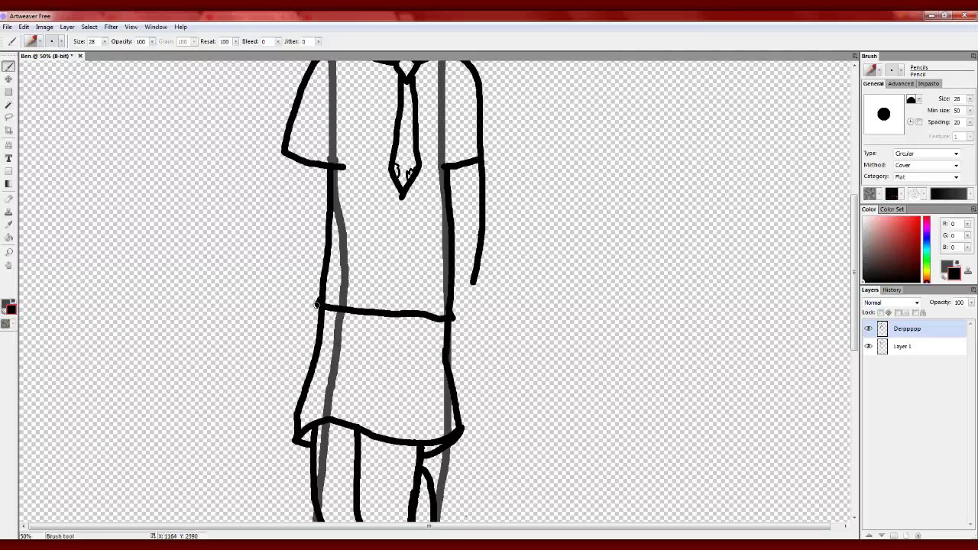
Step: Draw a slanted rectangular buckle across the belt at the tunic's waist, undoing the misplaced strokes
{"action": "left_click", "coordinate": [8, 199]}
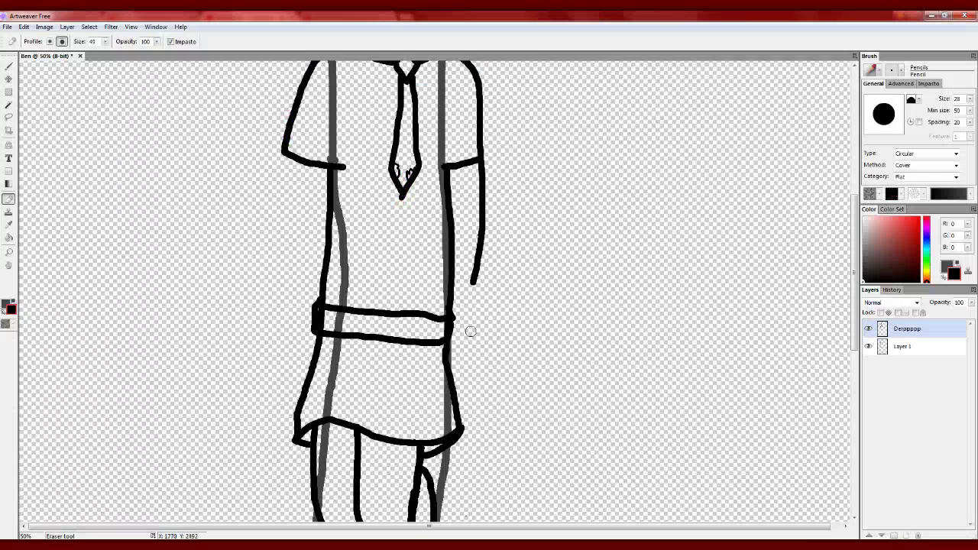
{"action": "key", "text": "b"}
{"action": "mouse_move", "coordinate": [378, 312]}
{"action": "left_mouse_down"}
{"action": "mouse_move", "coordinate": [372, 336]}
{"action": "mouse_move", "coordinate": [458, 336]}
{"action": "left_mouse_up"}
{"action": "scroll", "coordinate": [351, 324], "scroll_direction": "up", "scroll_amount": 5}
{"action": "left_click_drag", "start_coordinate": [420, 372], "coordinate": [451, 239]}
{"action": "key", "text": "ctrl+z"}
{"action": "key", "text": "ctrl+z"}
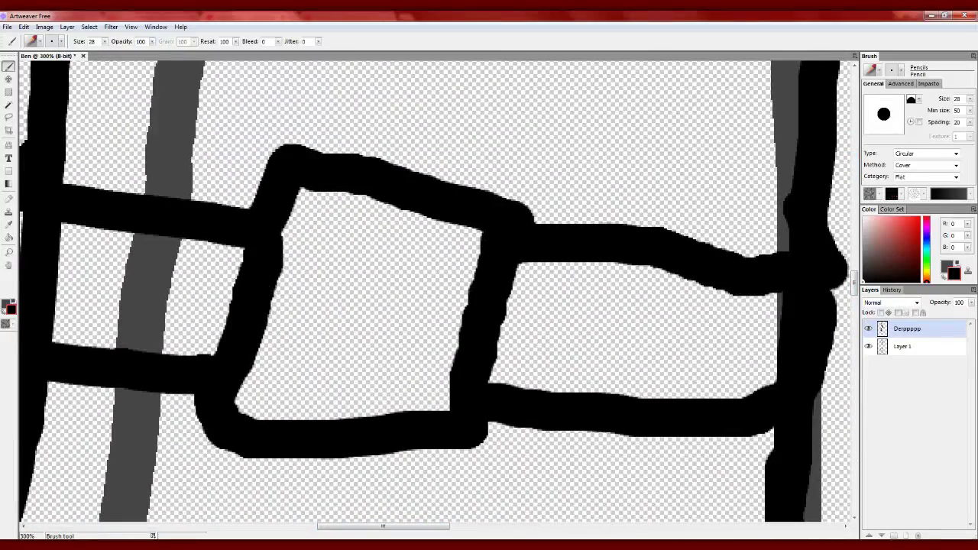
Step: Set the brush size to 10 and draw a thin inner frame with a prong inside the belt buckle
{"action": "left_click_drag", "start_coordinate": [105, 42], "coordinate": [91, 54]}
{"action": "left_click_drag", "start_coordinate": [413, 395], "coordinate": [429, 393]}
{"action": "scroll", "coordinate": [407, 272], "scroll_direction": "down", "scroll_amount": 5}
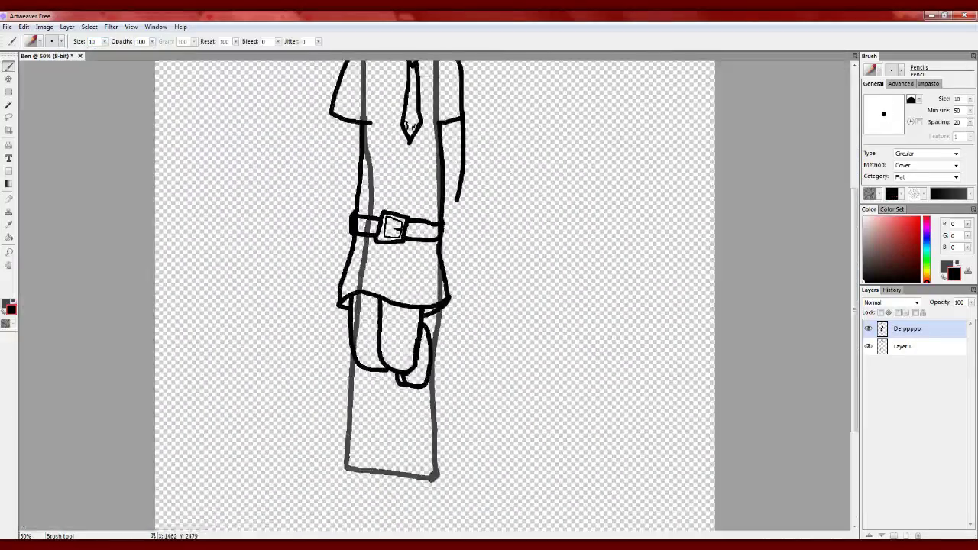
{"action": "scroll", "coordinate": [428, 229], "scroll_direction": "up", "scroll_amount": 2}
{"action": "scroll", "coordinate": [428, 230], "scroll_direction": "down", "scroll_amount": 5}
{"action": "scroll", "coordinate": [472, 250], "scroll_direction": "down", "scroll_amount": 1}
{"action": "scroll", "coordinate": [472, 249], "scroll_direction": "up", "scroll_amount": 3}
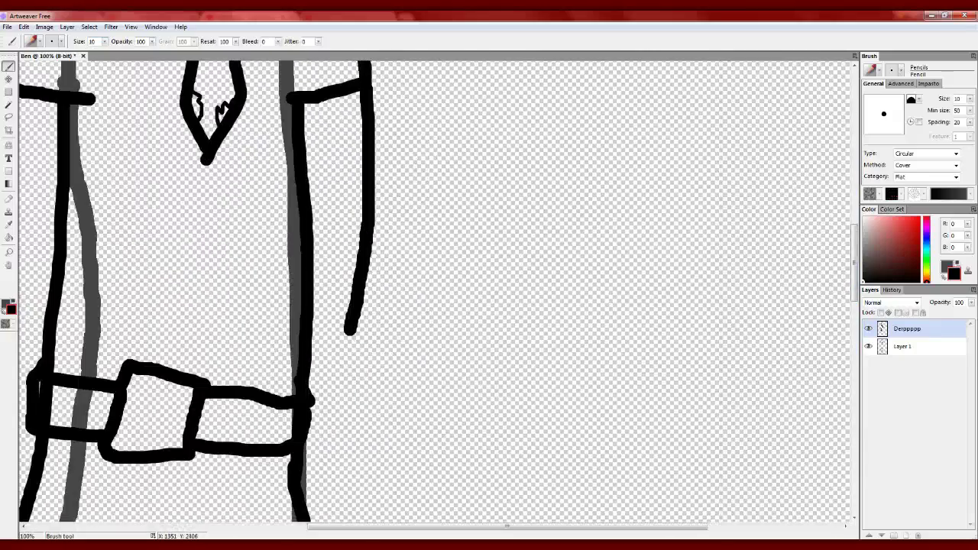
{"action": "scroll", "coordinate": [472, 250], "scroll_direction": "down", "scroll_amount": 3}
Step: With a size 33 brush, draw a short undersleeve with a ragged lower edge beneath the left sleeve
{"action": "left_click_drag", "start_coordinate": [104, 41], "coordinate": [100, 52]}
{"action": "scroll", "coordinate": [99, 52], "scroll_direction": "up", "scroll_amount": 2}
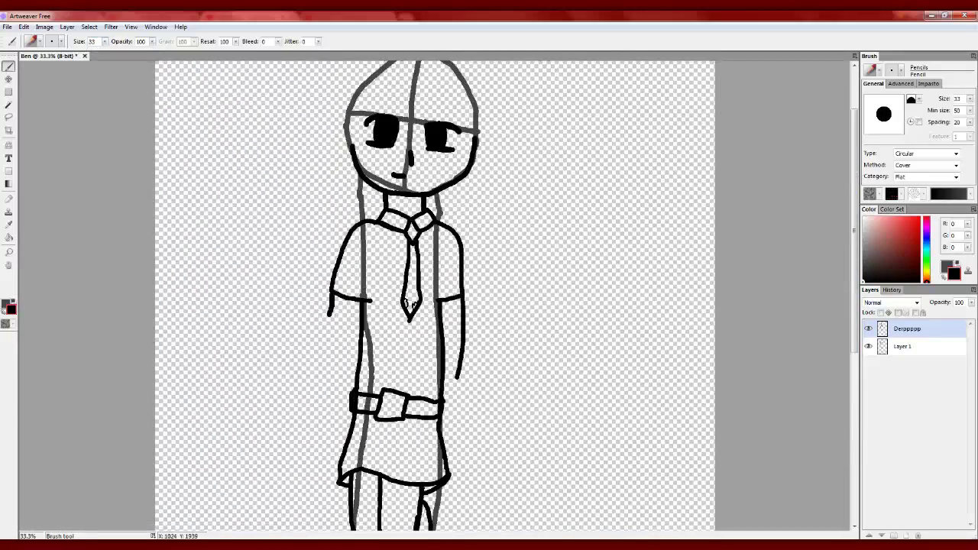
{"action": "scroll", "coordinate": [358, 366], "scroll_direction": "up", "scroll_amount": 1}
{"action": "scroll", "coordinate": [574, 268], "scroll_direction": "up", "scroll_amount": 3}
{"action": "mouse_move", "coordinate": [332, 344]}
{"action": "left_mouse_down"}
{"action": "mouse_move", "coordinate": [306, 459]}
{"action": "mouse_move", "coordinate": [375, 446]}
{"action": "left_mouse_up"}
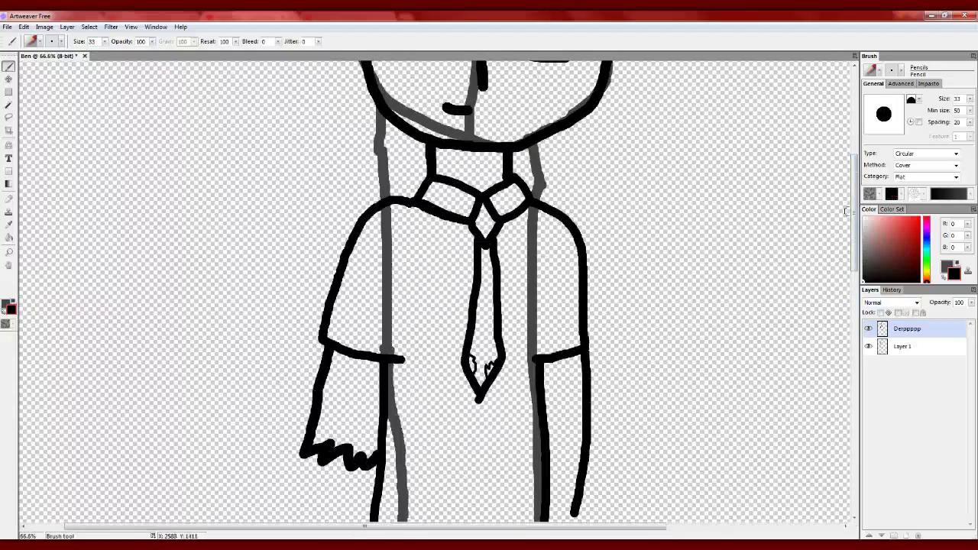
Step: Try extending the right arm to the waist and drawing a flared left forearm at brush size 22, and undo the arm strokes
{"action": "scroll", "coordinate": [458, 305], "scroll_direction": "down", "scroll_amount": 3}
{"action": "left_click_drag", "start_coordinate": [573, 271], "coordinate": [550, 332]}
{"action": "left_click_drag", "start_coordinate": [262, 319], "coordinate": [305, 385]}
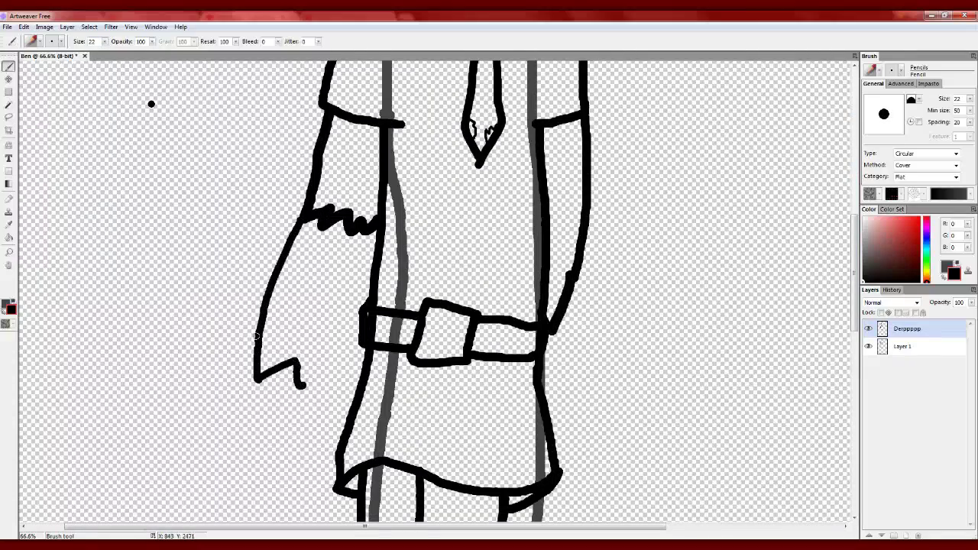
{"action": "key", "text": "ctrl+z"}
{"action": "key", "text": "ctrl+z"}
{"action": "key", "text": "ctrl+z"}
{"action": "key", "text": "ctrl+z"}
{"action": "key", "text": "ctrl+z"}
Step: Redraw the undersleeve beneath the left sleeve with three large ragged points, joining it to the tunic's side
{"action": "scroll", "coordinate": [558, 298], "scroll_direction": "down", "scroll_amount": 1}
{"action": "scroll", "coordinate": [488, 275], "scroll_direction": "up", "scroll_amount": 3}
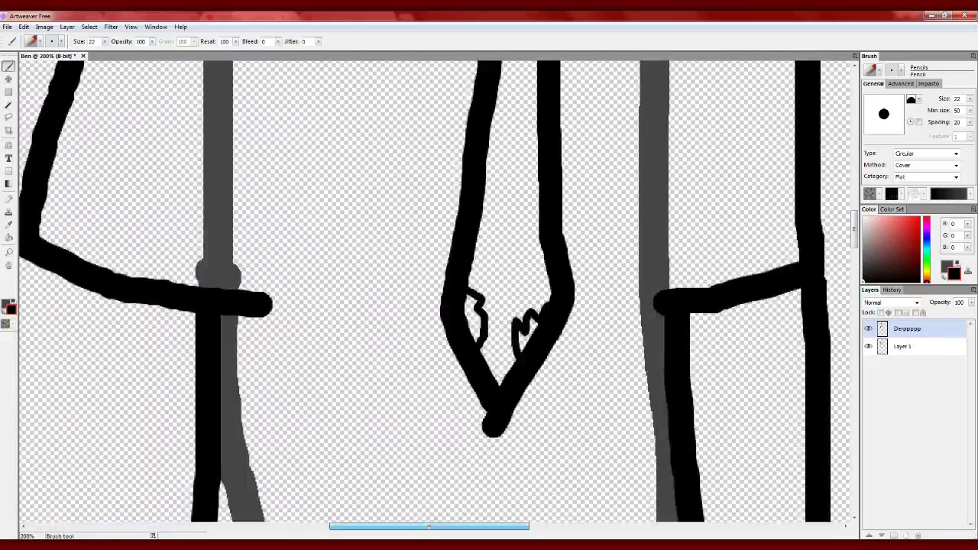
{"action": "scroll", "coordinate": [489, 305], "scroll_direction": "left", "scroll_amount": 3}
{"action": "mouse_move", "coordinate": [221, 279]}
{"action": "left_mouse_down"}
{"action": "mouse_move", "coordinate": [283, 393]}
{"action": "mouse_move", "coordinate": [355, 439]}
{"action": "left_mouse_up"}
{"action": "scroll", "coordinate": [175, 177], "scroll_direction": "down", "scroll_amount": 3}
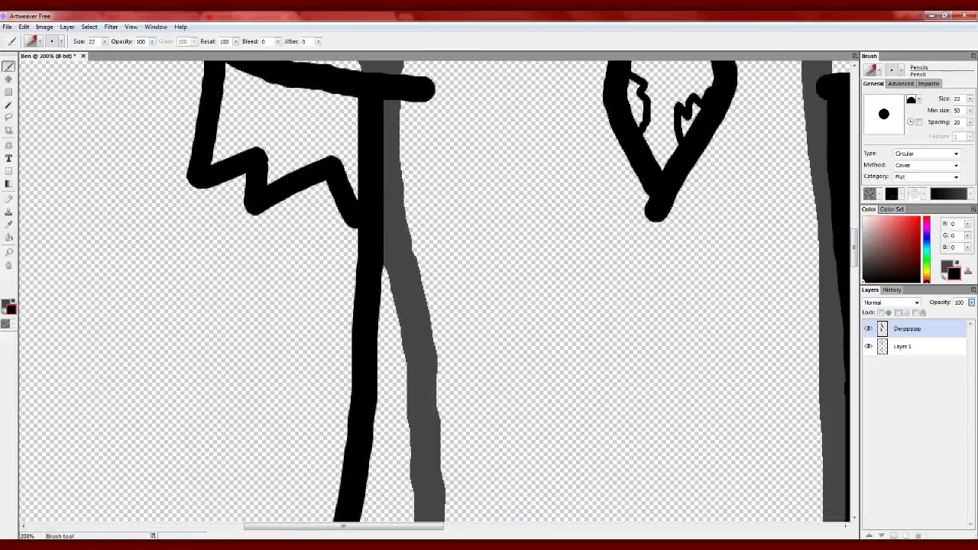
{"action": "scroll", "coordinate": [242, 230], "scroll_direction": "down", "scroll_amount": 2}
Step: Set the brush opacity to 35 and try an outline for the forearm below the ragged undersleeve
{"action": "key", "text": "3"}
{"action": "key", "text": "5"}
{"action": "scroll", "coordinate": [432, 382], "scroll_direction": "up", "scroll_amount": 3}
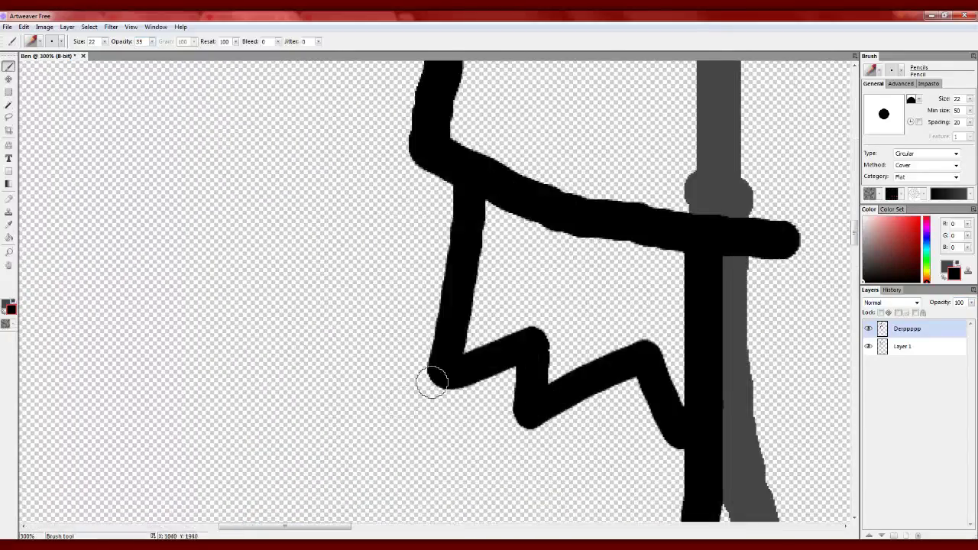
{"action": "scroll", "coordinate": [431, 382], "scroll_direction": "down", "scroll_amount": 4}
{"action": "left_click_drag", "start_coordinate": [437, 114], "coordinate": [419, 279]}
{"action": "key", "text": "ctrl+z"}
Step: Set the brush opacity to 2 and build up a faint forearm outline below the left sleeve with repeated strokes
{"action": "key", "text": "2"}
{"action": "left_click_drag", "start_coordinate": [433, 110], "coordinate": [386, 321]}
{"action": "scroll", "coordinate": [413, 229], "scroll_direction": "down", "scroll_amount": 2}
{"action": "left_click_drag", "start_coordinate": [416, 145], "coordinate": [367, 336]}
{"action": "scroll", "coordinate": [412, 229], "scroll_direction": "up", "scroll_amount": 4}
{"action": "left_click_drag", "start_coordinate": [450, 314], "coordinate": [379, 474]}
{"action": "scroll", "coordinate": [412, 230], "scroll_direction": "down", "scroll_amount": 3}
{"action": "scroll", "coordinate": [412, 229], "scroll_direction": "down", "scroll_amount": 2}
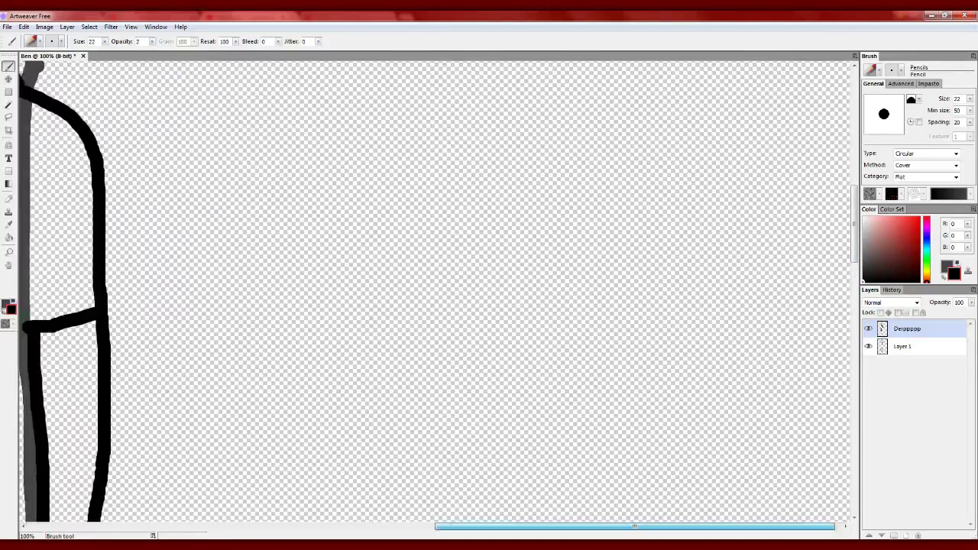
{"action": "scroll", "coordinate": [436, 290], "scroll_direction": "left", "scroll_amount": 5}
{"action": "scroll", "coordinate": [435, 290], "scroll_direction": "up", "scroll_amount": 1}
{"action": "left_click_drag", "start_coordinate": [183, 244], "coordinate": [252, 424]}
{"action": "left_click_drag", "start_coordinate": [178, 298], "coordinate": [244, 424]}
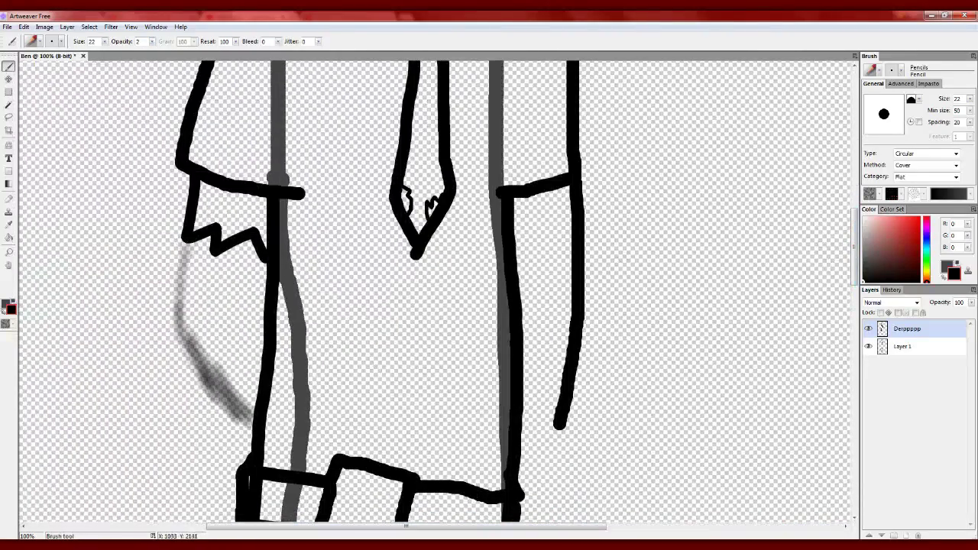
Step: Redraw the left forearm as one faint curve reaching the belt and add a faint inner line beside the tunic
{"action": "mouse_move", "coordinate": [180, 252]}
{"action": "left_mouse_down"}
{"action": "mouse_move", "coordinate": [254, 403]}
{"action": "mouse_move", "coordinate": [245, 447]}
{"action": "left_mouse_up"}
{"action": "key", "text": "ctrl+z"}
{"action": "key", "text": "ctrl+z"}
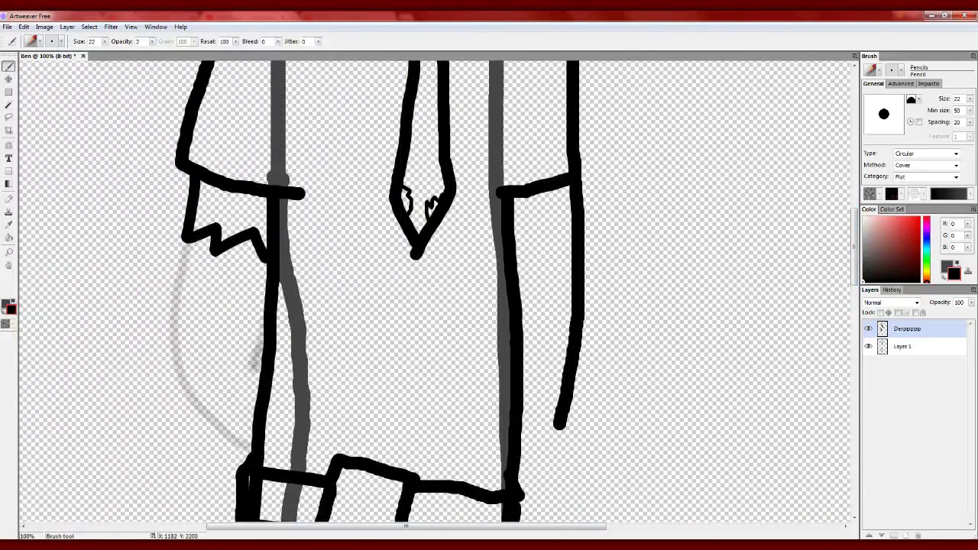
{"action": "left_click_drag", "start_coordinate": [258, 272], "coordinate": [258, 398]}
Step: Set the brush opacity to 100 and size to 26, and extend the right arm's outline inward to the tunic's waist
{"action": "key", "text": "0"}
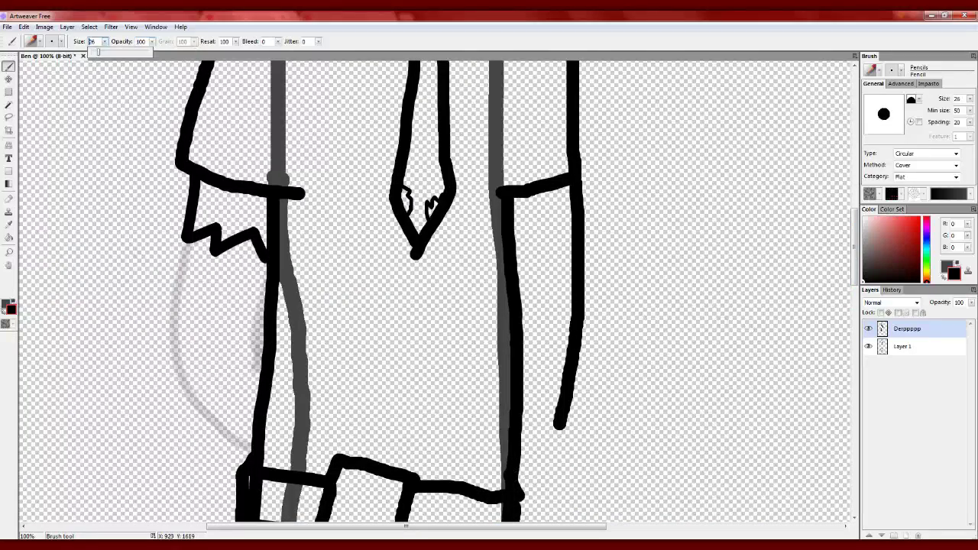
{"action": "left_click_drag", "start_coordinate": [560, 424], "coordinate": [518, 470]}
{"action": "key", "text": "ctrl+minus"}
{"action": "key", "text": "bracketright"}
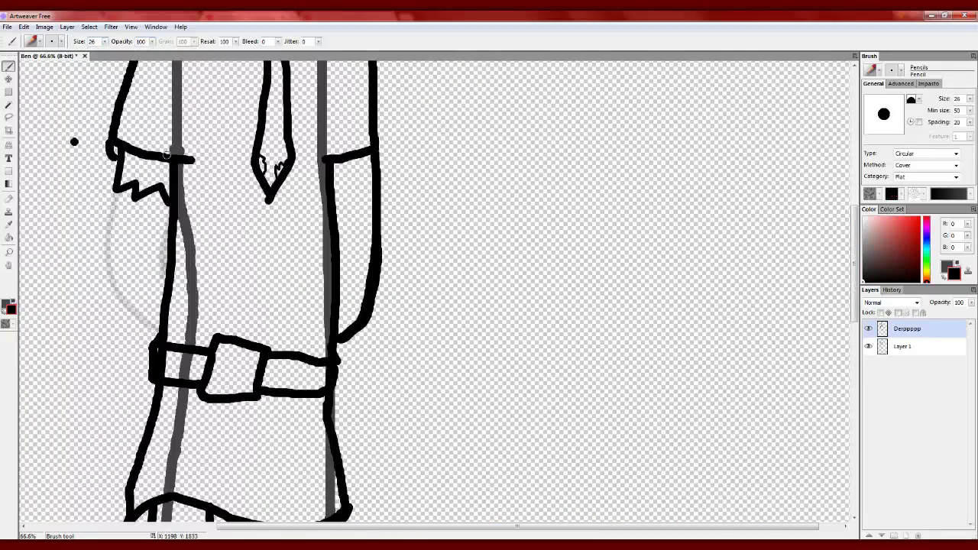
Step: Erase the right sleeve's outer edge and redraw it flaring outward down to a straight hem
{"action": "key", "text": "e"}
{"action": "mouse_move", "coordinate": [74, 142]}
{"action": "left_mouse_down"}
{"action": "mouse_move", "coordinate": [334, 186]}
{"action": "mouse_move", "coordinate": [333, 202]}
{"action": "left_mouse_up"}
{"action": "key", "text": "b"}
{"action": "left_click_drag", "start_coordinate": [631, 122], "coordinate": [608, 220]}
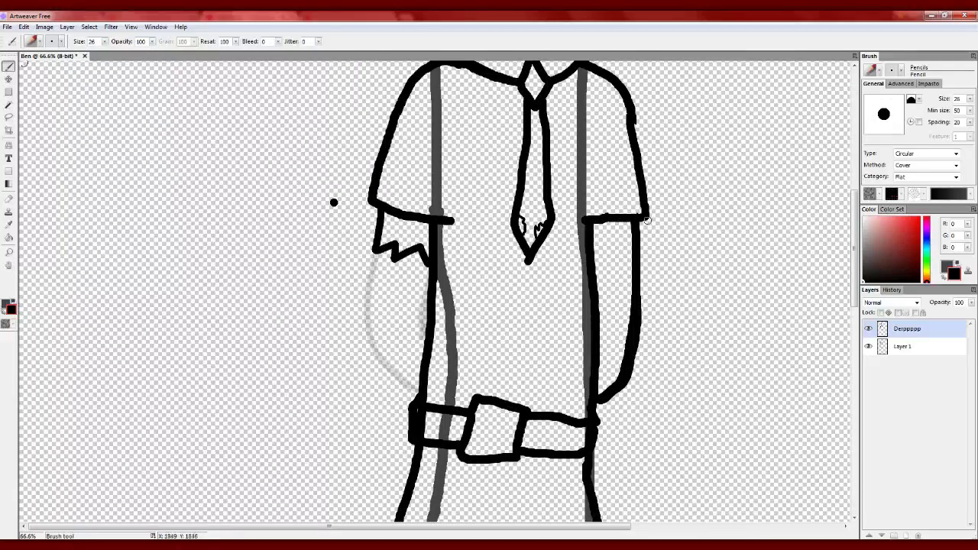
Step: Set the brush size to 11 and try a hair stroke down the right side of the head, undoing it
{"action": "type", "text": "11"}
{"action": "key", "text": "Return"}
{"action": "key", "text": "ctrl+minus"}
{"action": "scroll", "coordinate": [436, 291], "scroll_direction": "down", "scroll_amount": 6}
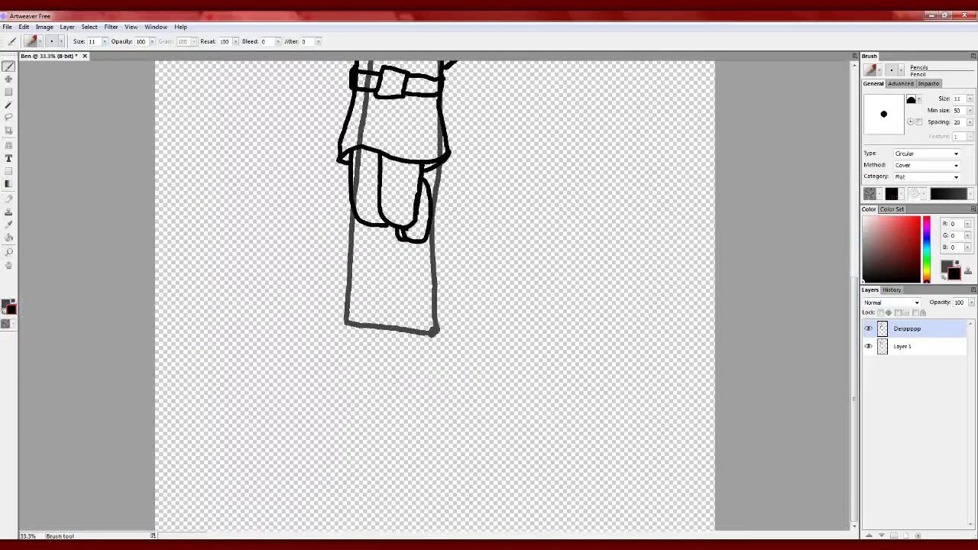
{"action": "scroll", "coordinate": [435, 290], "scroll_direction": "up", "scroll_amount": 10}
{"action": "left_click_drag", "start_coordinate": [424, 124], "coordinate": [484, 219]}
{"action": "key", "text": "ctrl+z"}
{"action": "key", "text": "ctrl+plus"}
{"action": "key", "text": "ctrl+plus"}
{"action": "key", "text": "ctrl+plus"}
Step: On Layer 1, sketch a spiky hair outline with a pointed fringe around the head in the guide's grey
{"action": "left_click", "coordinate": [902, 346]}
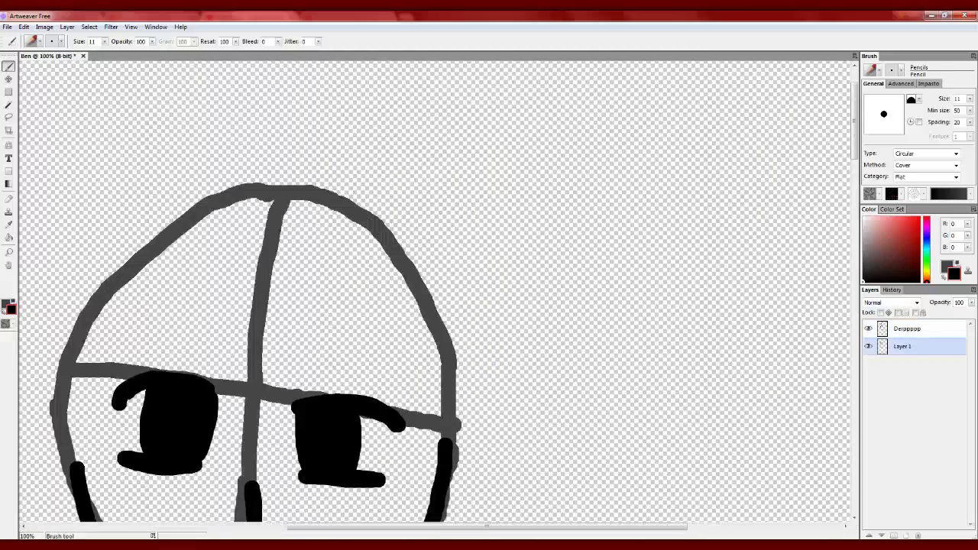
{"action": "left_click", "coordinate": [252, 191], "text": "alt"}
{"action": "mouse_move", "coordinate": [227, 171]}
{"action": "left_mouse_down"}
{"action": "mouse_move", "coordinate": [475, 252]}
{"action": "mouse_move", "coordinate": [497, 520]}
{"action": "left_mouse_up"}
{"action": "scroll", "coordinate": [435, 290], "scroll_direction": "down", "scroll_amount": 5}
{"action": "left_click_drag", "start_coordinate": [431, 271], "coordinate": [363, 329]}
{"action": "left_click_drag", "start_coordinate": [497, 333], "coordinate": [451, 378]}
{"action": "left_click_drag", "start_coordinate": [100, 239], "coordinate": [134, 319]}
{"action": "left_click_drag", "start_coordinate": [76, 276], "coordinate": [27, 417]}
{"action": "key", "text": "ctrl+minus"}
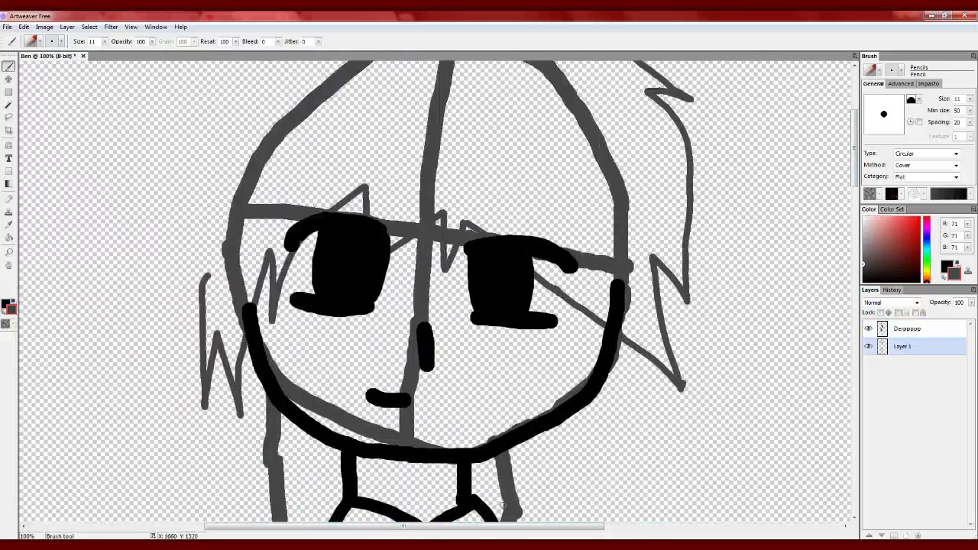
{"action": "left_click_drag", "start_coordinate": [378, 130], "coordinate": [269, 336]}
{"action": "left_click_drag", "start_coordinate": [504, 304], "coordinate": [435, 356]}
Step: On the line-art layer, trace the hair's outline, side spikes and fringe in black
{"action": "left_click", "coordinate": [907, 329]}
{"action": "left_click", "coordinate": [347, 256], "text": "alt"}
{"action": "left_click_drag", "start_coordinate": [401, 126], "coordinate": [511, 197]}
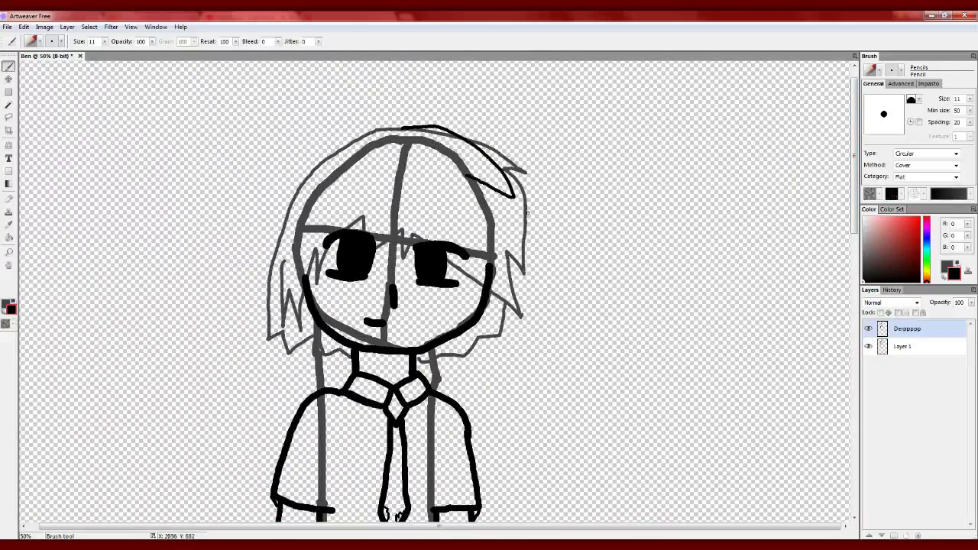
{"action": "key", "text": "ctrl+z"}
{"action": "left_click_drag", "start_coordinate": [420, 128], "coordinate": [525, 229]}
{"action": "left_click_drag", "start_coordinate": [524, 233], "coordinate": [458, 348]}
{"action": "left_click_drag", "start_coordinate": [398, 252], "coordinate": [457, 328]}
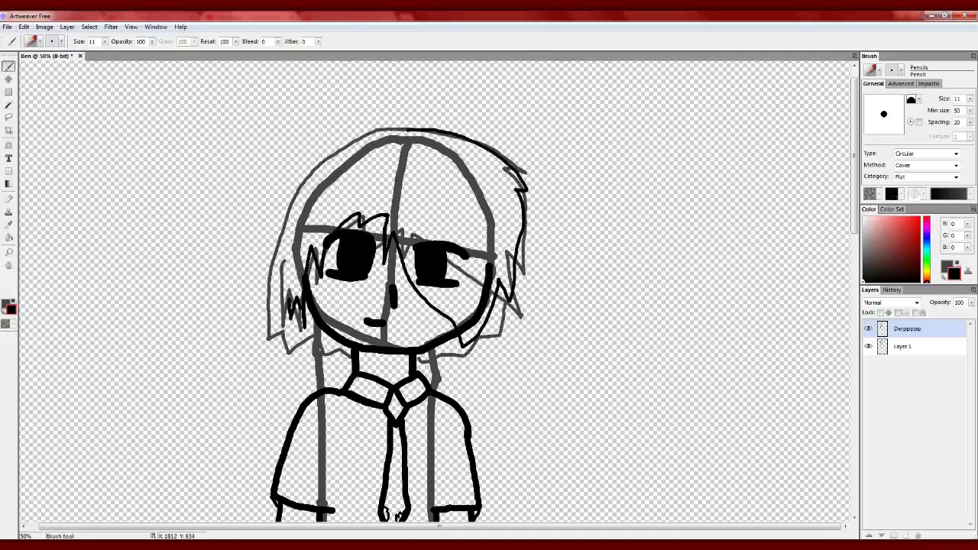
{"action": "left_click_drag", "start_coordinate": [405, 131], "coordinate": [280, 261]}
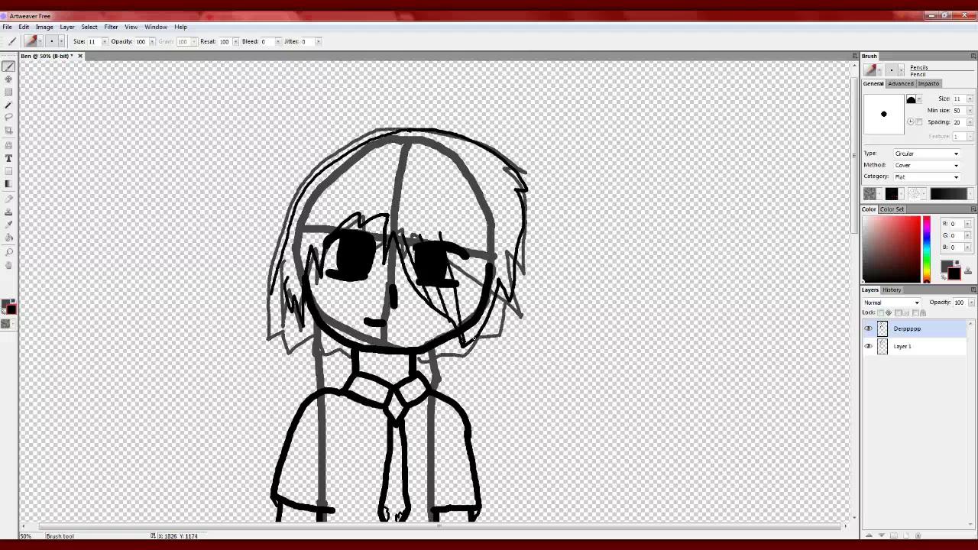
Step: Undo all the black hair strokes on the line-art layer
{"action": "key", "text": "ctrl+z"}
{"action": "key", "text": "ctrl+z"}
{"action": "key", "text": "ctrl+z"}
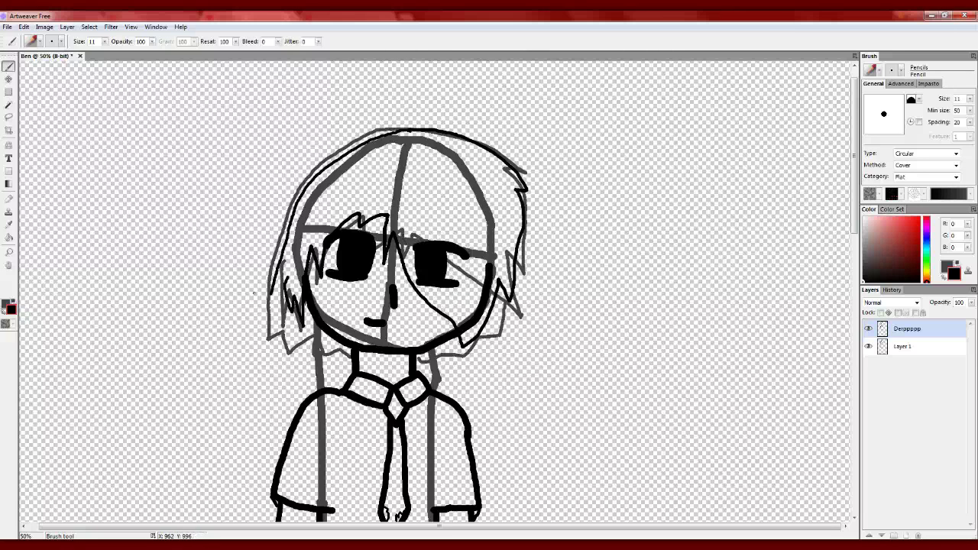
{"action": "key", "text": "ctrl+z"}
{"action": "key", "text": "ctrl+z"}
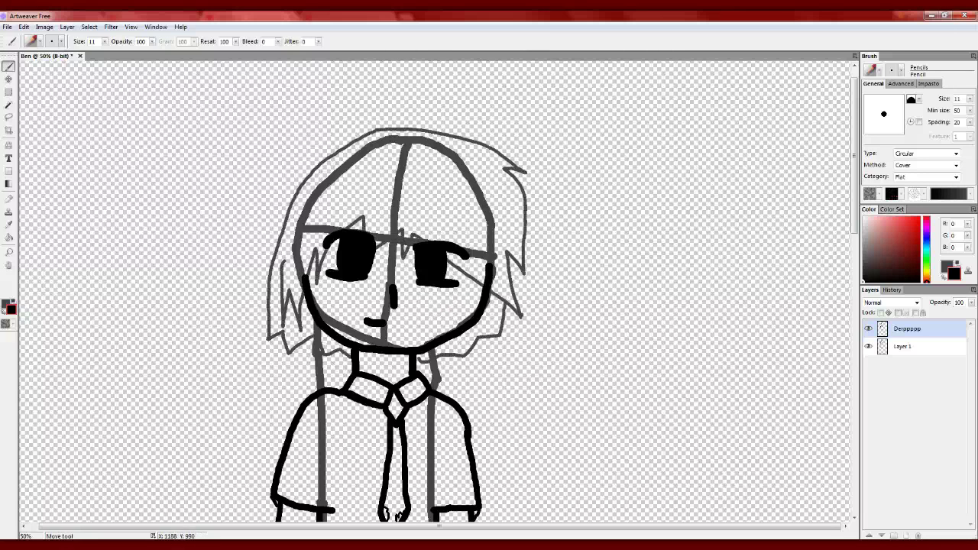
Step: Create a new layer named Hair o2o above the line art
{"action": "key", "text": "ctrl+shift+n"}
{"action": "key", "text": "Return"}
Step: Switch to the browser, reload the YouTube music page and open the suggested video "Discord [10 hours]"
{"action": "key", "text": "alt+Tab"}
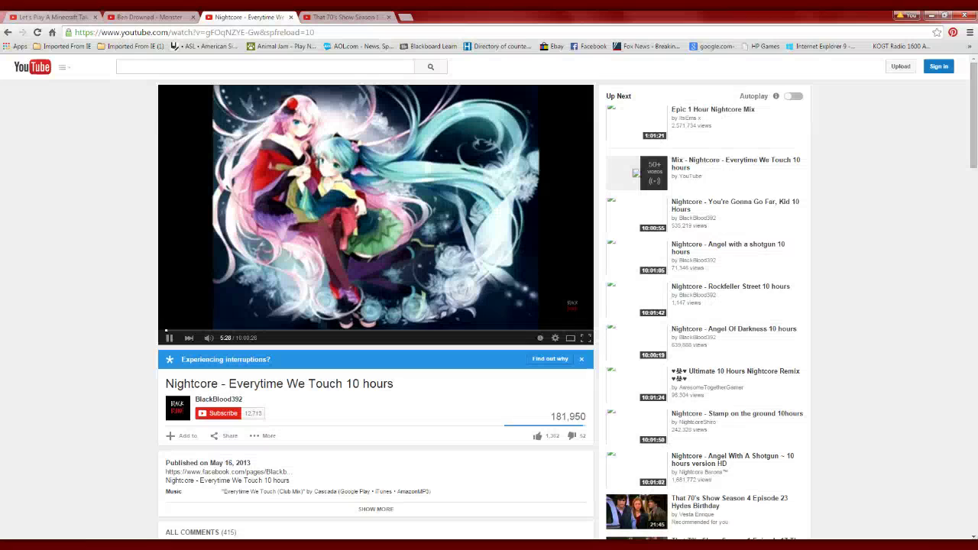
{"action": "key", "text": "F5"}
{"action": "scroll", "coordinate": [636, 124], "scroll_direction": "down", "scroll_amount": 1}
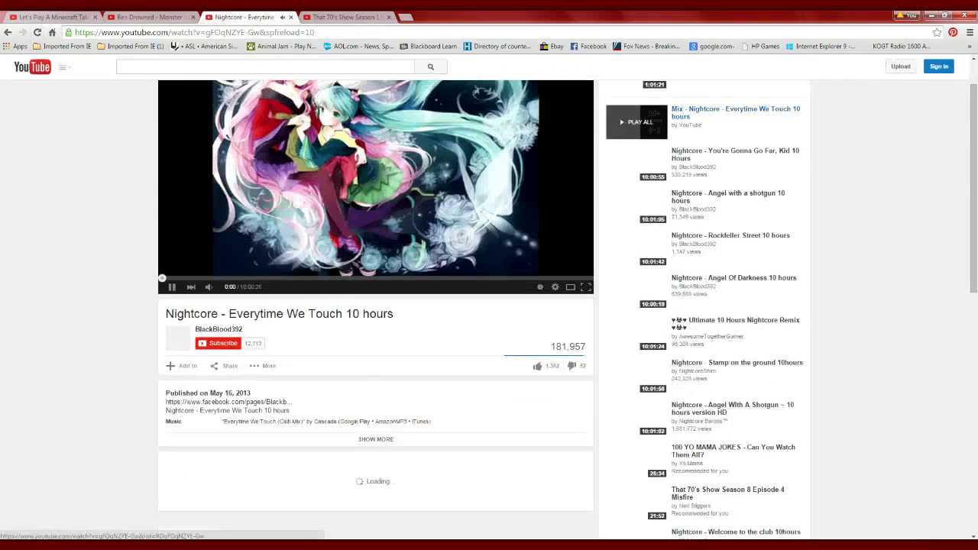
{"action": "scroll", "coordinate": [691, 305], "scroll_direction": "down", "scroll_amount": 6}
{"action": "left_click", "coordinate": [691, 502]}
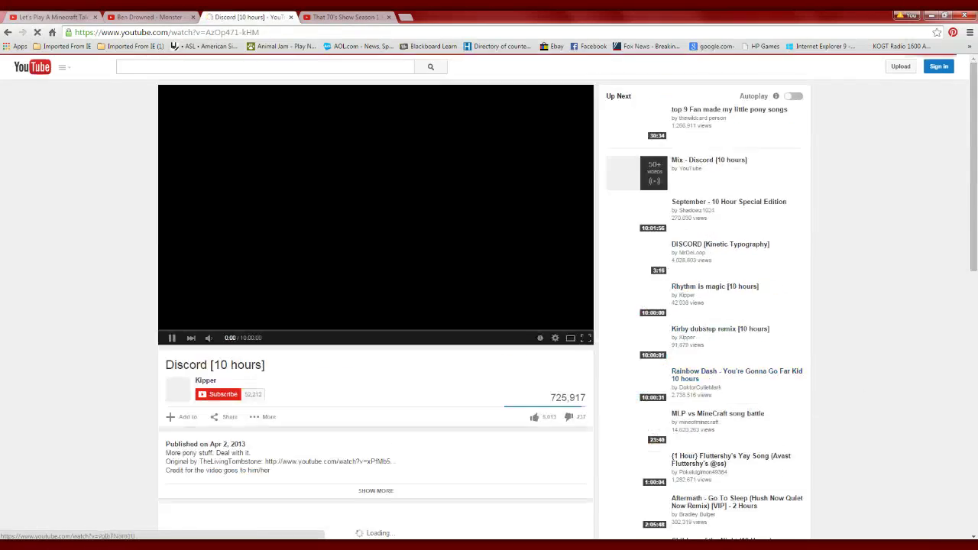
Step: Switch back to Artweaver and draw the hair's black outline with side spikes, a slanted fringe and a jagged lower edge
{"action": "key", "text": "alt+Tab"}
{"action": "left_click_drag", "start_coordinate": [523, 183], "coordinate": [468, 356]}
{"action": "left_click_drag", "start_coordinate": [394, 302], "coordinate": [447, 333]}
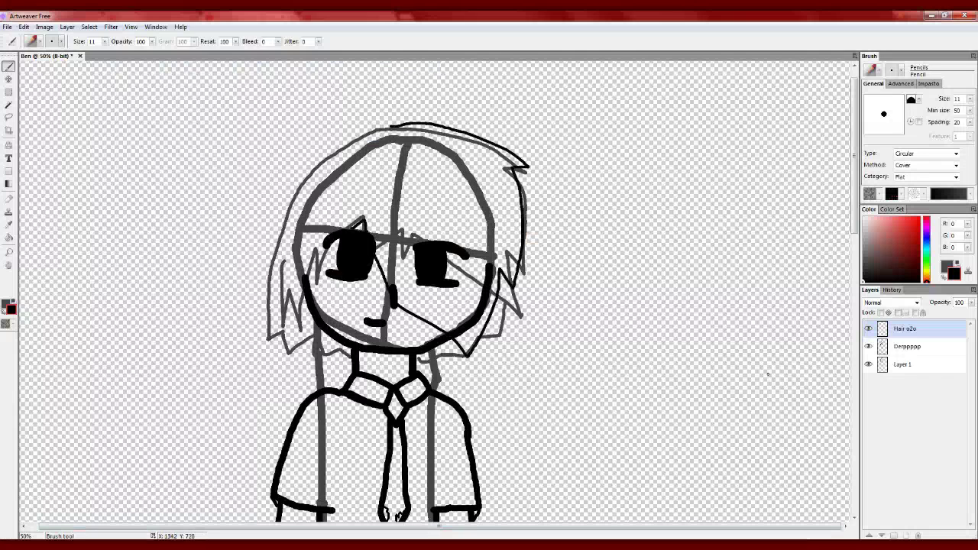
{"action": "left_click_drag", "start_coordinate": [328, 249], "coordinate": [306, 281]}
{"action": "left_click_drag", "start_coordinate": [308, 295], "coordinate": [272, 358]}
{"action": "left_click_drag", "start_coordinate": [344, 144], "coordinate": [243, 363]}
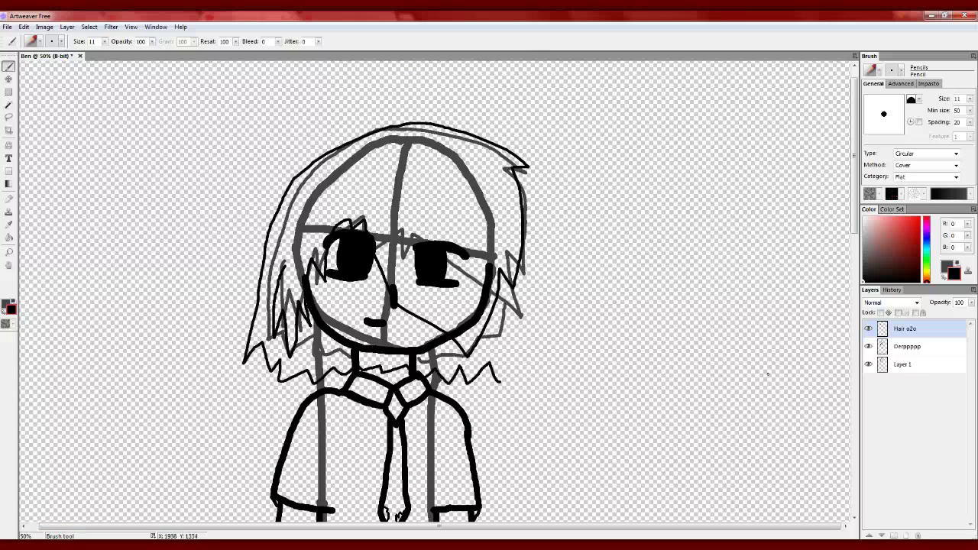
{"action": "left_click_drag", "start_coordinate": [516, 290], "coordinate": [502, 382]}
Step: Fill the hair on the Hair o2o layer with yellow (255, 255, 0) using the Paint Bucket
{"action": "left_click", "coordinate": [926, 273]}
{"action": "left_click", "coordinate": [919, 219]}
{"action": "key", "text": "g"}
{"action": "left_click", "coordinate": [374, 185]}
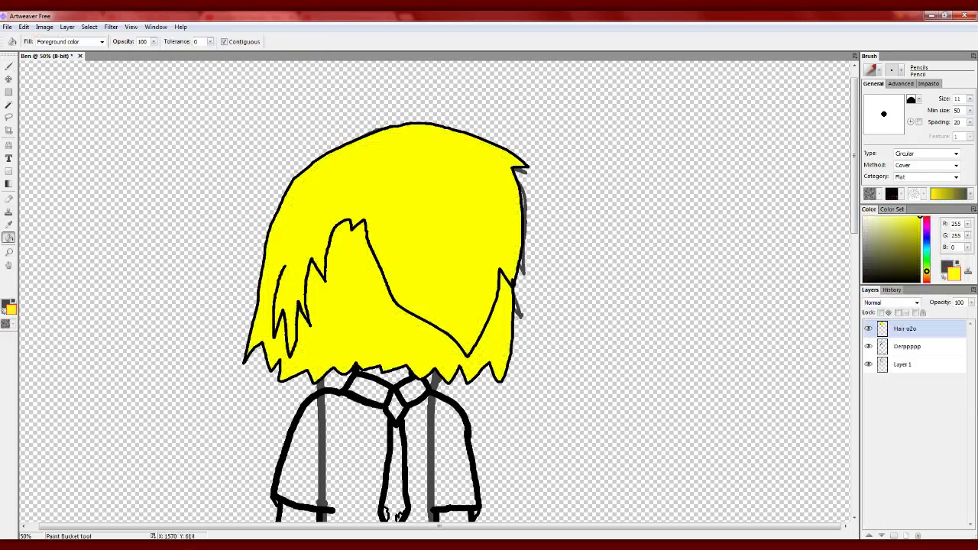
Step: Place the hair layer beneath the line-art layer and erase the upper ends of the face outline overlapping the hair
{"action": "left_click_drag", "start_coordinate": [905, 349], "coordinate": [905, 354]}
{"action": "left_click", "coordinate": [907, 329]}
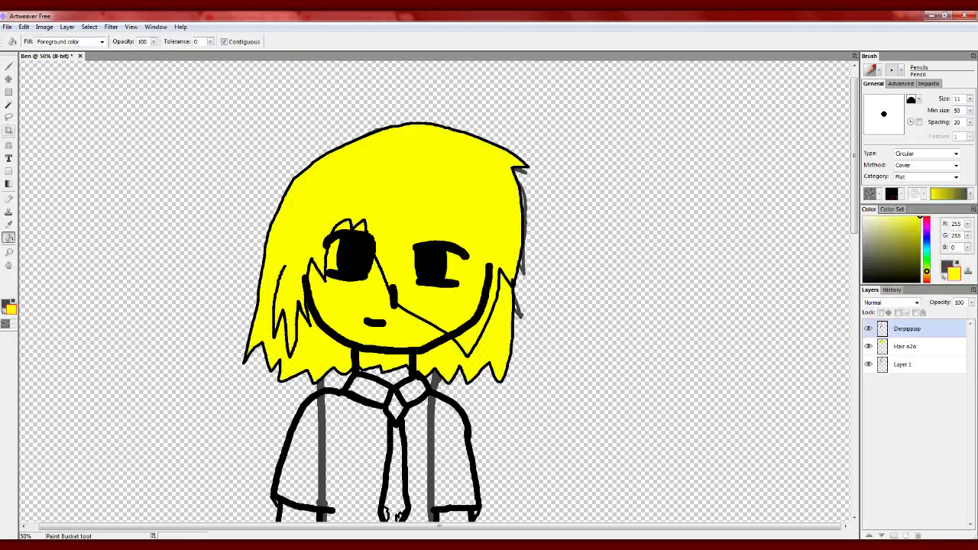
{"action": "key", "text": "e"}
{"action": "key", "text": "b"}
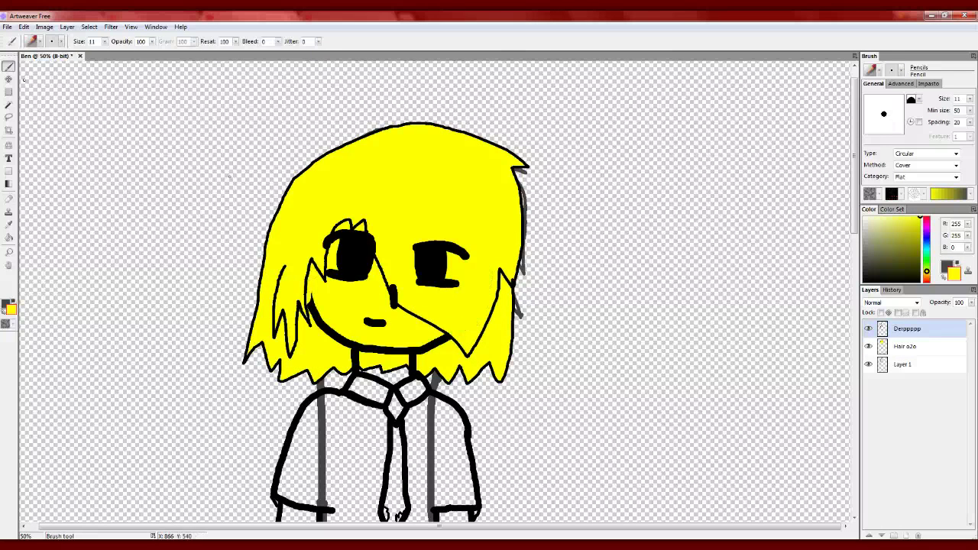
Step: Select the Hair o2o layer and hide the line-art layer and Layer 1
{"action": "key", "text": "e"}
{"action": "left_click", "coordinate": [905, 346]}
{"action": "left_click", "coordinate": [868, 328]}
{"action": "left_click", "coordinate": [868, 365]}
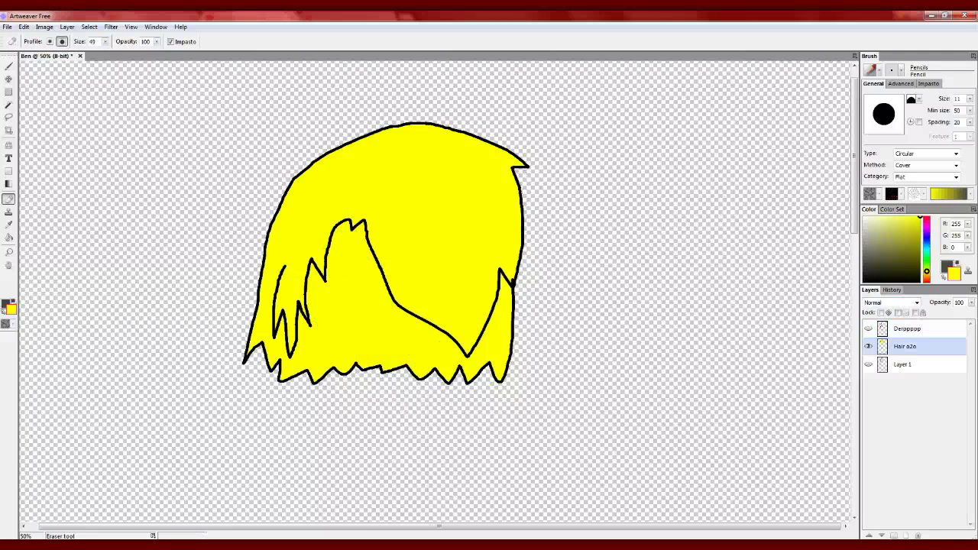
Step: Set the paint colour to red (255, 0, 12) and try a stroke with an Airbrushes brush on the hair, undoing it
{"action": "left_click", "coordinate": [889, 229]}
{"action": "key", "text": "b"}
{"action": "left_click", "coordinate": [30, 41]}
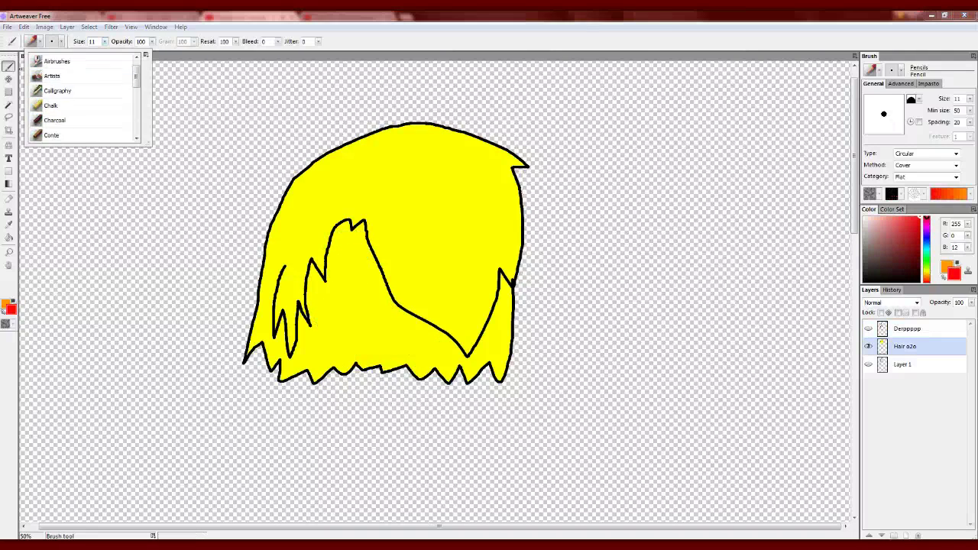
{"action": "left_click", "coordinate": [54, 63]}
{"action": "mouse_move", "coordinate": [465, 338]}
{"action": "left_mouse_down"}
{"action": "mouse_move", "coordinate": [475, 272]}
{"action": "mouse_move", "coordinate": [447, 371]}
{"action": "mouse_move", "coordinate": [473, 260]}
{"action": "left_mouse_up"}
{"action": "key", "text": "ctrl+z"}
Step: Try other brush presets on the hair, including Flattened pencil, undoing the test strokes
{"action": "left_click", "coordinate": [31, 41]}
{"action": "left_click", "coordinate": [61, 133]}
{"action": "key", "text": "ctrl+z"}
{"action": "left_click", "coordinate": [30, 41]}
{"action": "key", "text": "ctrl+z"}
{"action": "left_click", "coordinate": [31, 41]}
{"action": "left_click", "coordinate": [76, 105]}
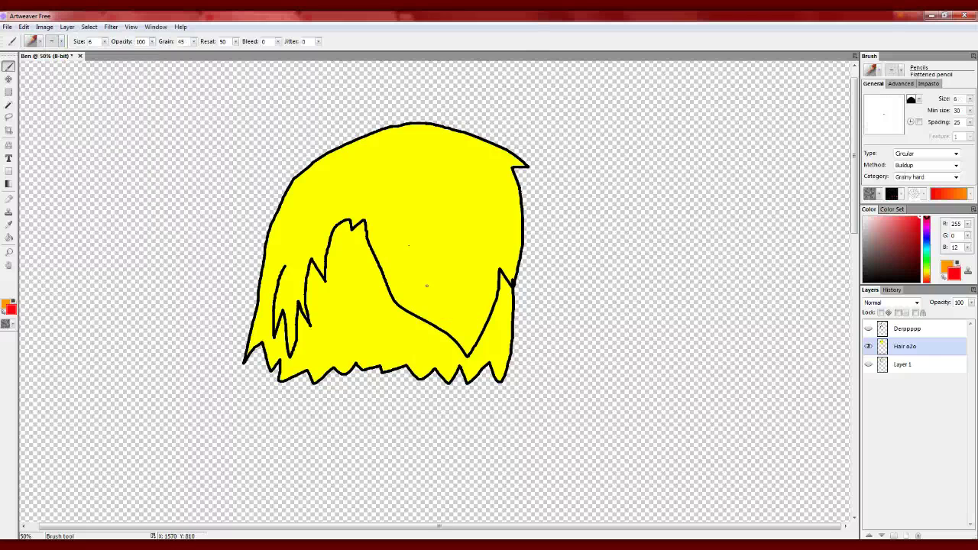
Step: Choose the Mechanical pencil 2 brush and test thin zigzag strokes across the fringe
{"action": "left_click", "coordinate": [30, 42]}
{"action": "left_click", "coordinate": [76, 122]}
{"action": "left_click_drag", "start_coordinate": [386, 279], "coordinate": [451, 271]}
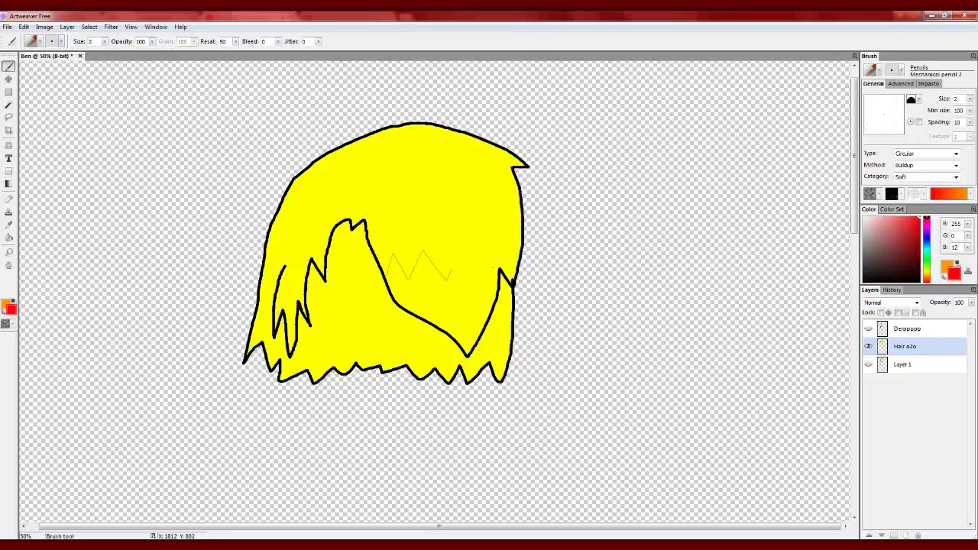
{"action": "mouse_move", "coordinate": [388, 252]}
{"action": "left_mouse_down"}
{"action": "mouse_move", "coordinate": [388, 264]}
{"action": "mouse_move", "coordinate": [480, 305]}
{"action": "mouse_move", "coordinate": [465, 349]}
{"action": "mouse_move", "coordinate": [496, 375]}
{"action": "mouse_move", "coordinate": [264, 229]}
{"action": "mouse_move", "coordinate": [519, 263]}
{"action": "mouse_move", "coordinate": [298, 321]}
{"action": "mouse_move", "coordinate": [428, 256]}
{"action": "left_mouse_up"}
Step: Swap the paint colours and try broad red Mechanical pencil 2 strokes over the hair at size 92
{"action": "key", "text": "x"}
{"action": "left_click", "coordinate": [7, 304]}
{"action": "left_click", "coordinate": [585, 221]}
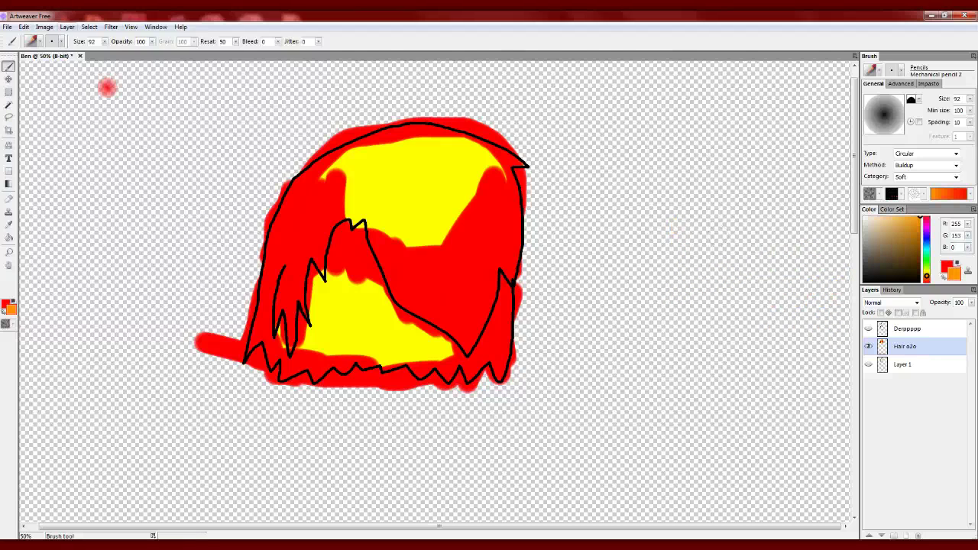
Step: Undo the broad red strokes and try the Pencil and Drafting pen presets before returning to Mechanical pencil 2
{"action": "left_click", "coordinate": [36, 41]}
{"action": "left_click", "coordinate": [107, 99]}
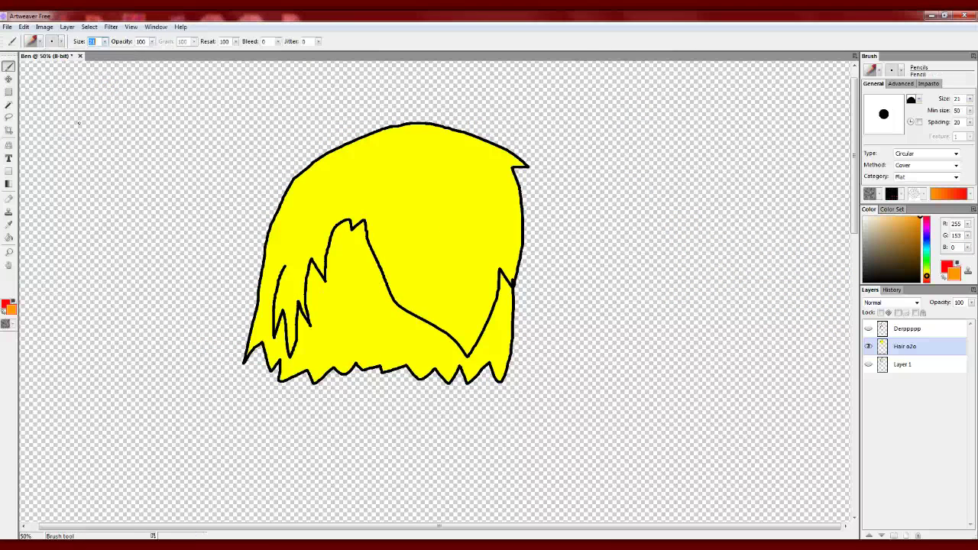
{"action": "left_click", "coordinate": [34, 41]}
{"action": "scroll", "coordinate": [107, 95], "scroll_direction": "down", "scroll_amount": 2}
{"action": "left_click", "coordinate": [87, 75]}
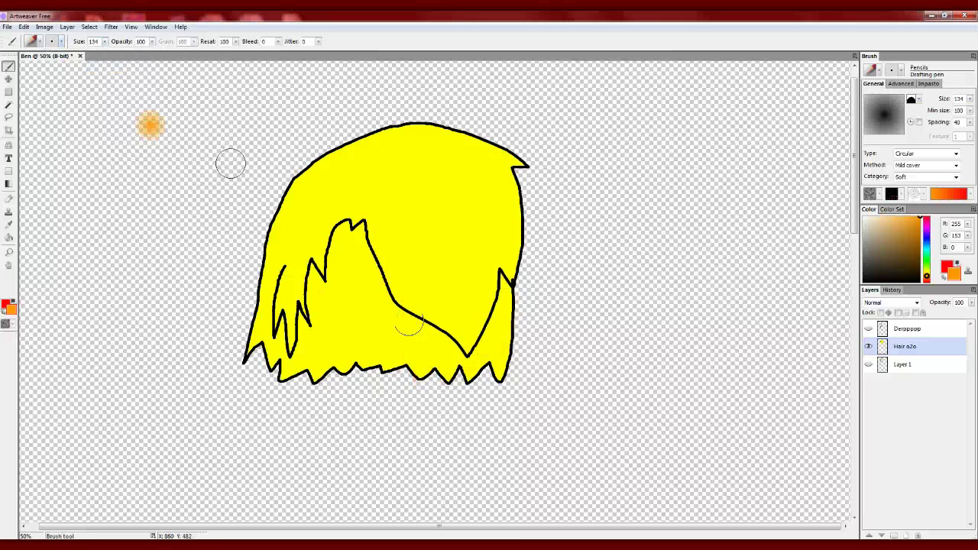
{"action": "left_click", "coordinate": [33, 40]}
{"action": "left_click", "coordinate": [84, 122]}
Step: Try thin and thick orange pencil strokes beside and across the hair, undoing them
{"action": "left_click", "coordinate": [104, 41]}
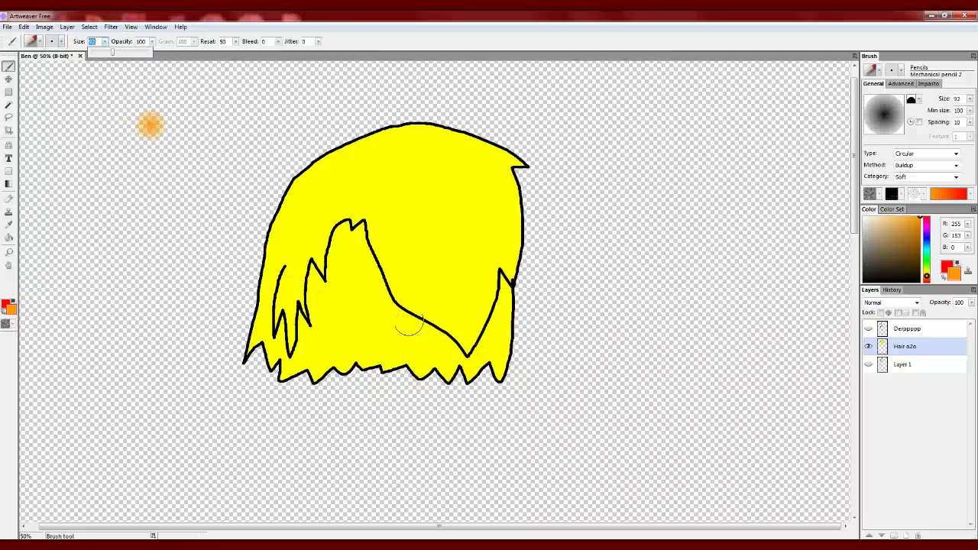
{"action": "left_click_drag", "start_coordinate": [190, 149], "coordinate": [170, 205]}
{"action": "left_click_drag", "start_coordinate": [187, 126], "coordinate": [365, 106]}
{"action": "key", "text": "i"}
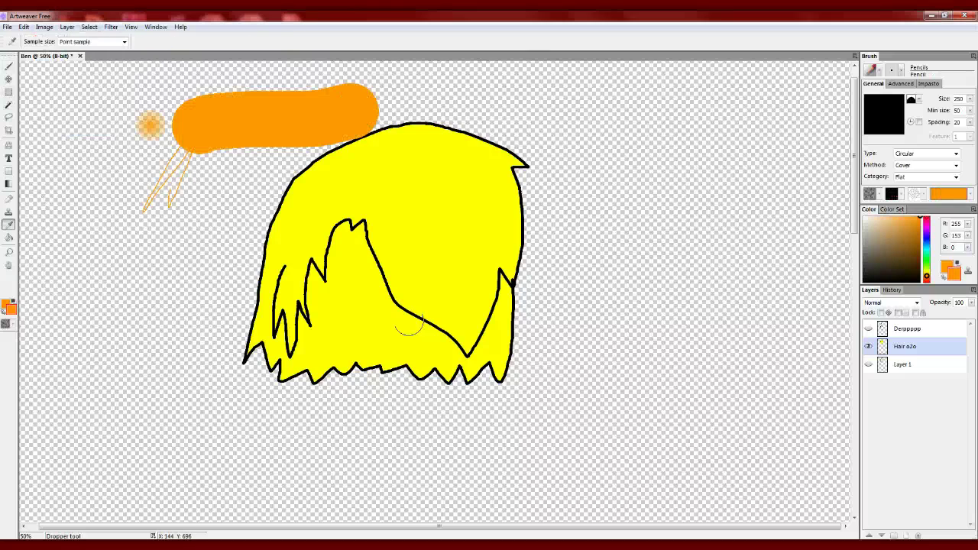
{"action": "key", "text": "ctrl+z"}
{"action": "key", "text": "b"}
{"action": "mouse_move", "coordinate": [359, 230]}
{"action": "left_mouse_down"}
{"action": "mouse_move", "coordinate": [415, 327]}
{"action": "mouse_move", "coordinate": [519, 244]}
{"action": "mouse_move", "coordinate": [657, 252]}
{"action": "left_mouse_up"}
{"action": "key", "text": "ctrl+z"}
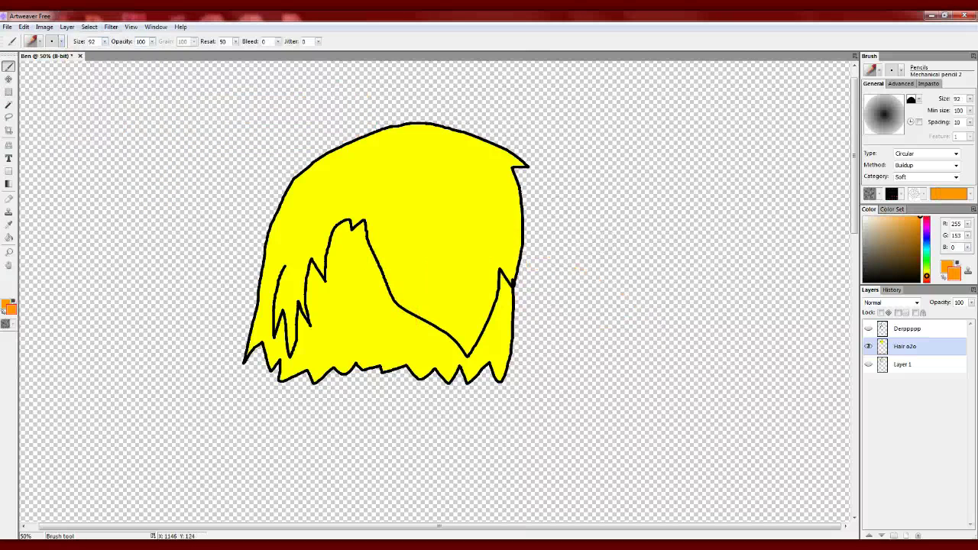
Step: Try soft red-orange strokes over the hair with Mechanical pencil 2 at size 150 and resaturation 100
{"action": "left_click_drag", "start_coordinate": [104, 41], "coordinate": [130, 52]}
{"action": "mouse_move", "coordinate": [235, 41]}
{"action": "left_mouse_down"}
{"action": "mouse_move", "coordinate": [278, 52]}
{"action": "mouse_move", "coordinate": [236, 164]}
{"action": "left_mouse_up"}
{"action": "key", "text": "ctrl+z"}
{"action": "mouse_move", "coordinate": [371, 196]}
{"action": "left_mouse_down"}
{"action": "mouse_move", "coordinate": [489, 259]}
{"action": "mouse_move", "coordinate": [374, 133]}
{"action": "mouse_move", "coordinate": [439, 386]}
{"action": "left_mouse_up"}
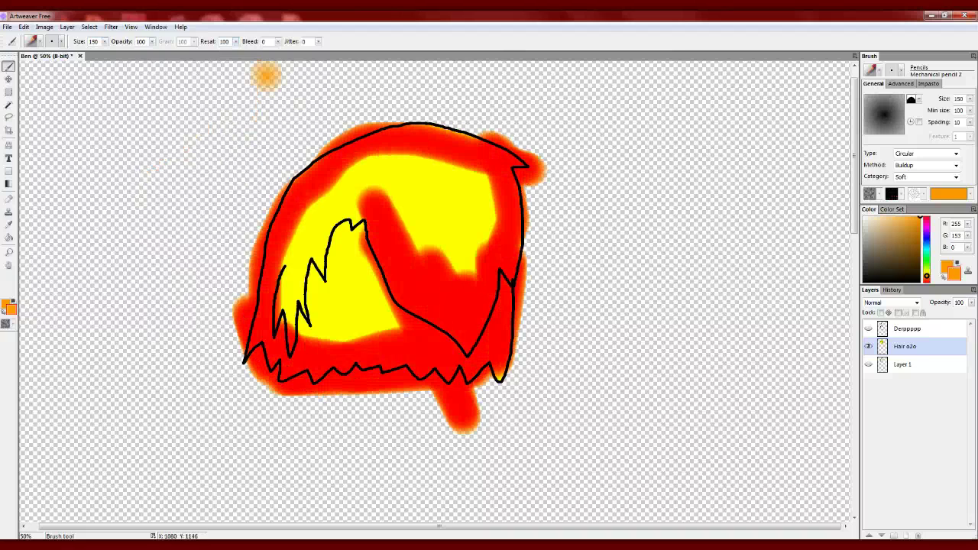
{"action": "left_click_drag", "start_coordinate": [290, 320], "coordinate": [451, 264]}
Step: Try the Smear 20 brush at size 150 and opacity 38, and undo the red-orange paint on the hair
{"action": "right_click", "coordinate": [23, 136]}
{"action": "left_click", "coordinate": [35, 130]}
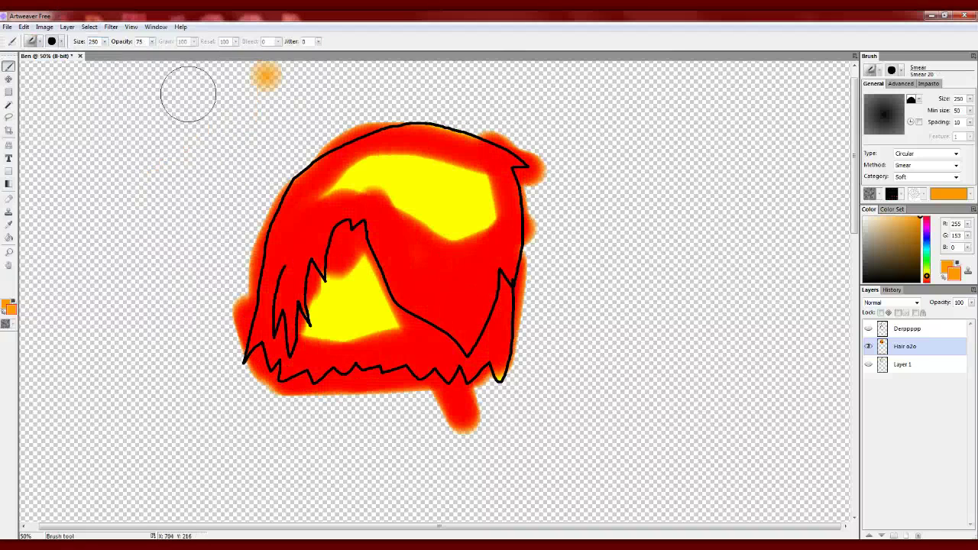
{"action": "left_click_drag", "start_coordinate": [104, 41], "coordinate": [125, 51]}
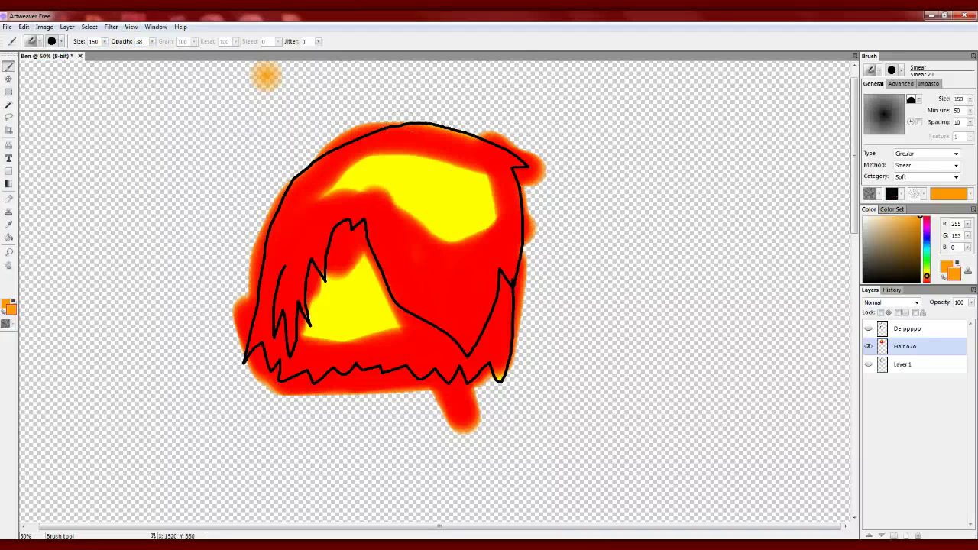
{"action": "key", "text": "ctrl+z"}
{"action": "key", "text": "ctrl+z"}
{"action": "key", "text": "ctrl+z"}
Step: Draw an orange zigzag line across the middle of the hair with the Pencil brush at size 8
{"action": "left_click", "coordinate": [34, 42]}
{"action": "left_click", "coordinate": [122, 104]}
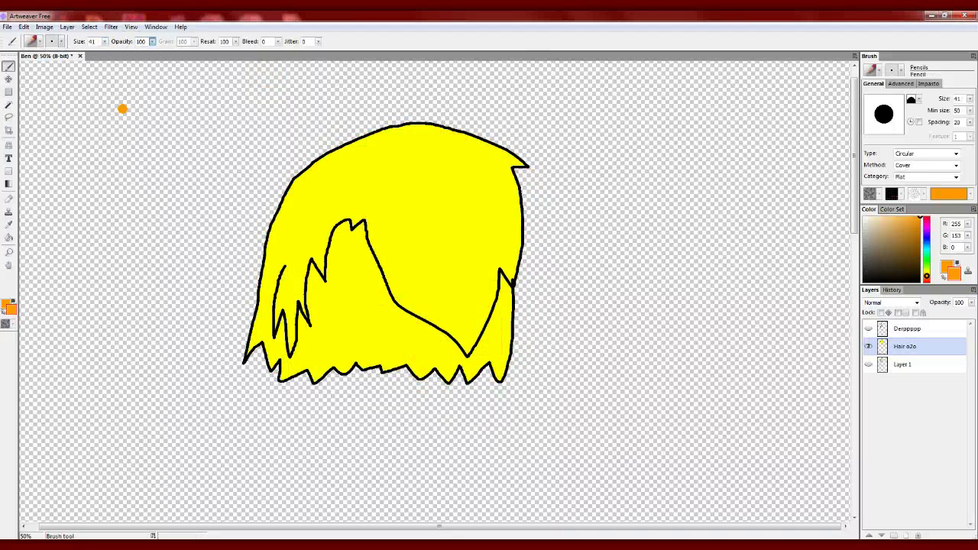
{"action": "left_click_drag", "start_coordinate": [104, 42], "coordinate": [90, 51]}
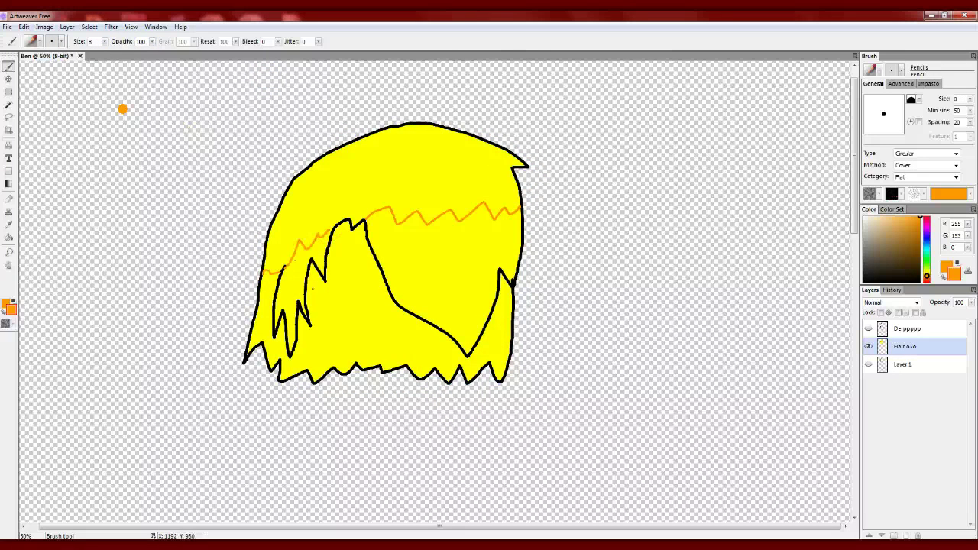
Step: Fill the hair areas below the zigzag line with orange, including the side strands, back hair and fringe
{"action": "left_click", "coordinate": [9, 236]}
{"action": "left_click", "coordinate": [292, 284]}
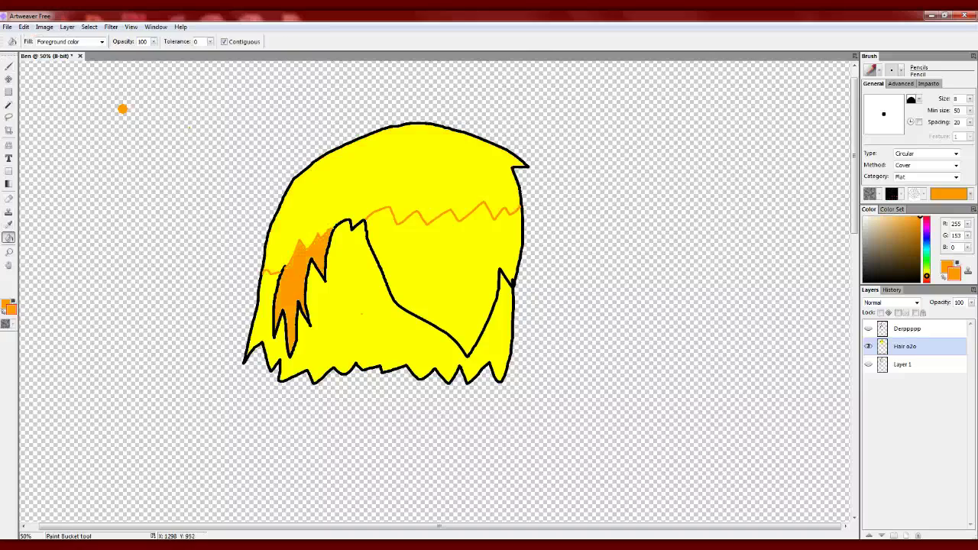
{"action": "left_click", "coordinate": [344, 328]}
{"action": "left_click", "coordinate": [443, 252]}
Step: Paint over the thin yellow gaps along the orange zigzag boundary with the Pencil brush
{"action": "scroll", "coordinate": [426, 208], "scroll_direction": "up", "scroll_amount": 3}
{"action": "key", "text": "b"}
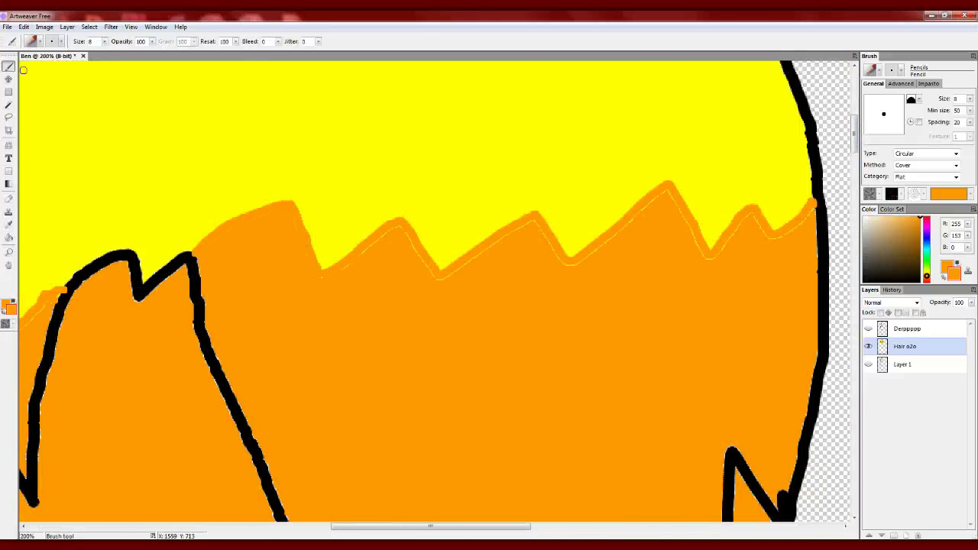
{"action": "scroll", "coordinate": [190, 376], "scroll_direction": "left", "scroll_amount": 5}
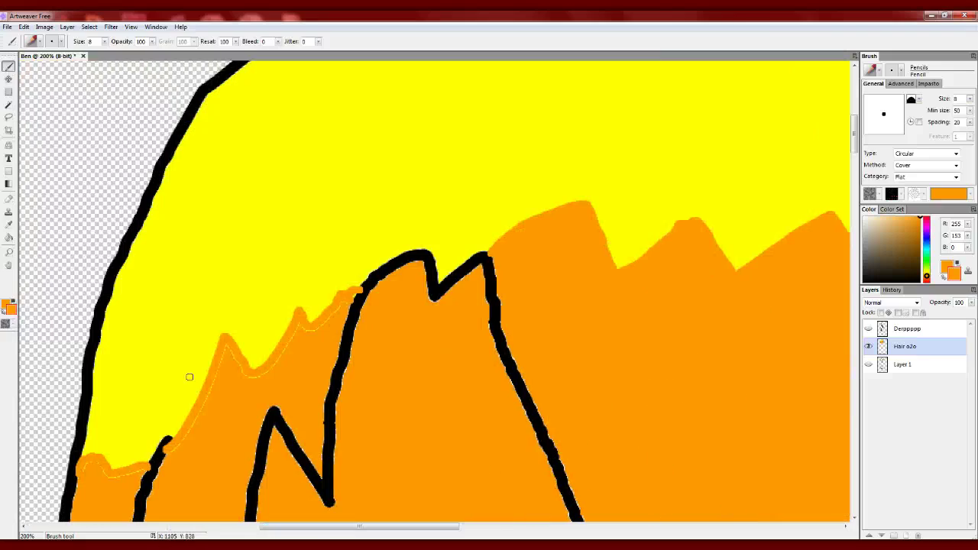
Step: Smear the yellow-orange boundary with the Smear 20 brush at opacity 100, and set its size to 59
{"action": "scroll", "coordinate": [168, 149], "scroll_direction": "down", "scroll_amount": 3}
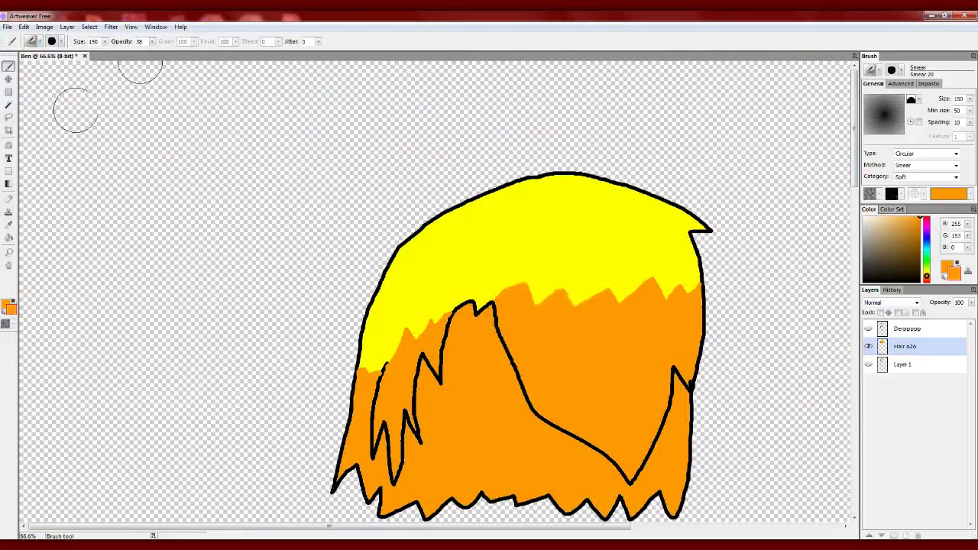
{"action": "left_click_drag", "start_coordinate": [181, 52], "coordinate": [182, 52]}
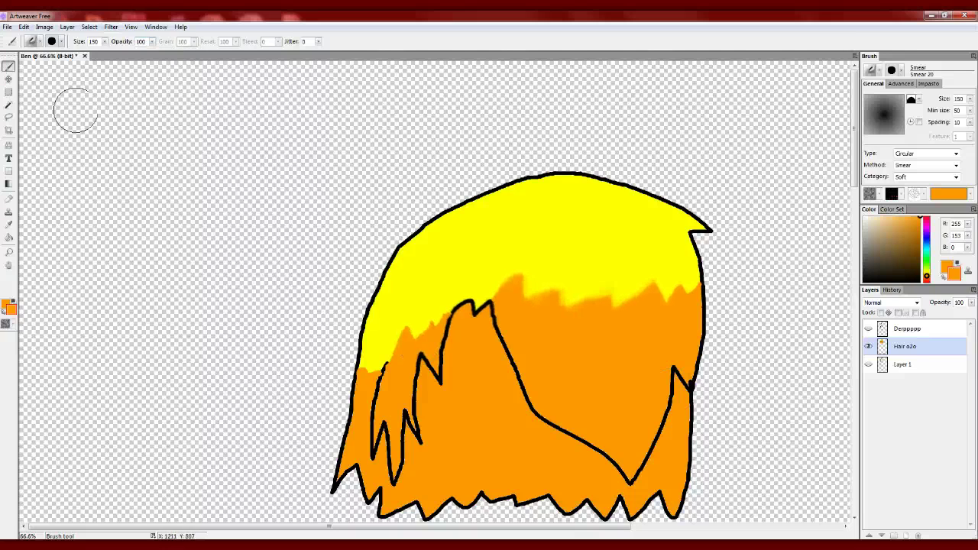
{"action": "left_click_drag", "start_coordinate": [105, 41], "coordinate": [98, 52]}
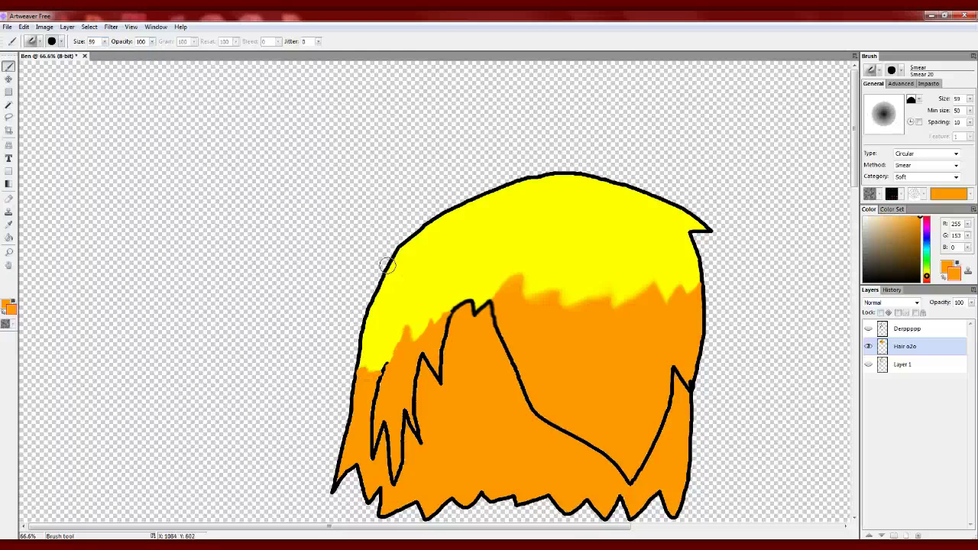
Step: With red (255, 0, 12) and the Pencil brush, draw dividing lines across the orange hair and the yellow crown
{"action": "left_click", "coordinate": [926, 220]}
{"action": "left_click", "coordinate": [870, 68]}
{"action": "left_click_drag", "start_coordinate": [517, 366], "coordinate": [702, 335]}
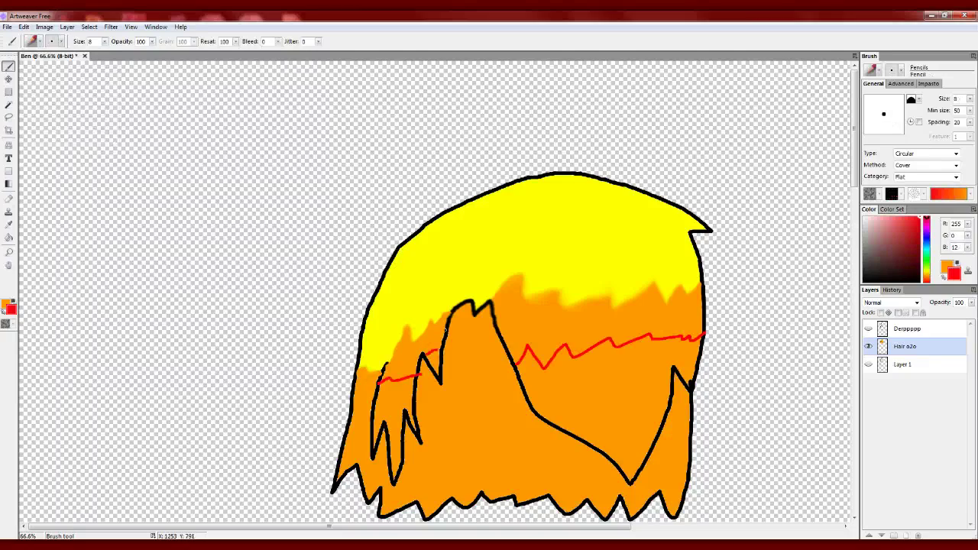
{"action": "left_click_drag", "start_coordinate": [382, 279], "coordinate": [689, 237]}
Step: Fill the lower hair, the fringe tip and the crown of the hair with red
{"action": "key", "text": "g"}
{"action": "left_click", "coordinate": [497, 459]}
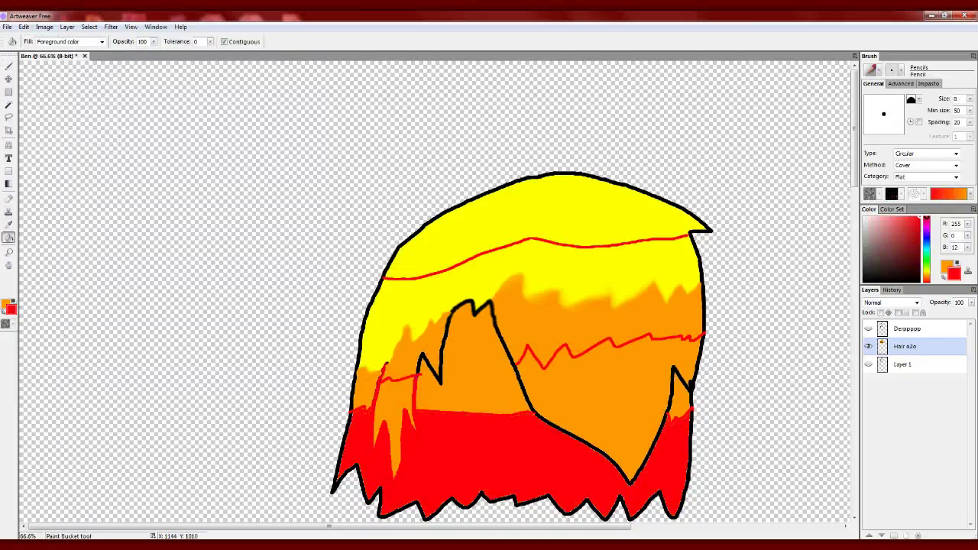
{"action": "left_click", "coordinate": [611, 398]}
{"action": "left_click", "coordinate": [535, 214]}
Step: Paint over the thin yellow gaps along the lower edge of the red crown
{"action": "key", "text": "b"}
{"action": "key", "text": "ctrl+minus"}
{"action": "key", "text": "ctrl+plus"}
{"action": "key", "text": "ctrl+plus"}
{"action": "key", "text": "ctrl+plus"}
{"action": "key", "text": "ctrl+plus"}
{"action": "key", "text": "ctrl+plus"}
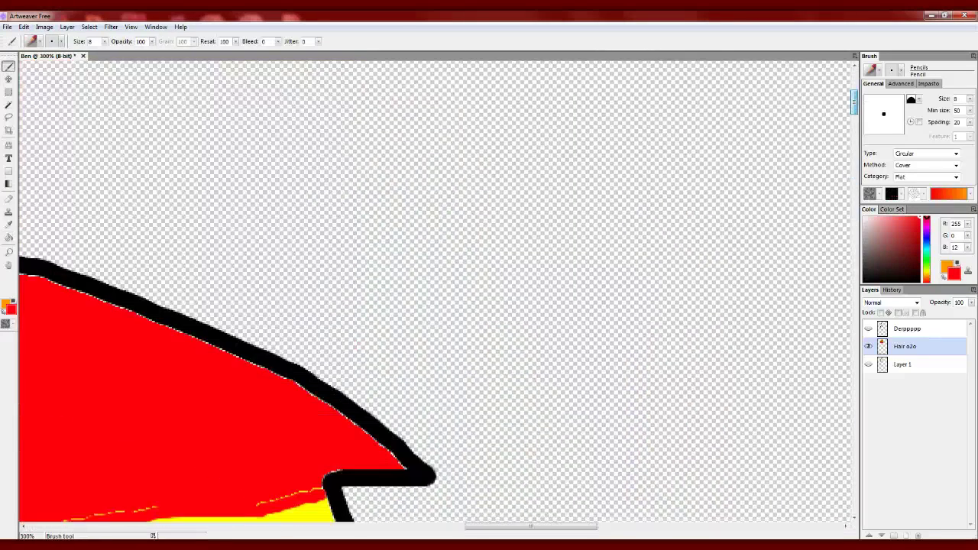
{"action": "scroll", "coordinate": [435, 290], "scroll_direction": "up", "scroll_amount": 5}
{"action": "scroll", "coordinate": [436, 290], "scroll_direction": "left", "scroll_amount": 5}
{"action": "scroll", "coordinate": [838, 135], "scroll_direction": "down", "scroll_amount": 5}
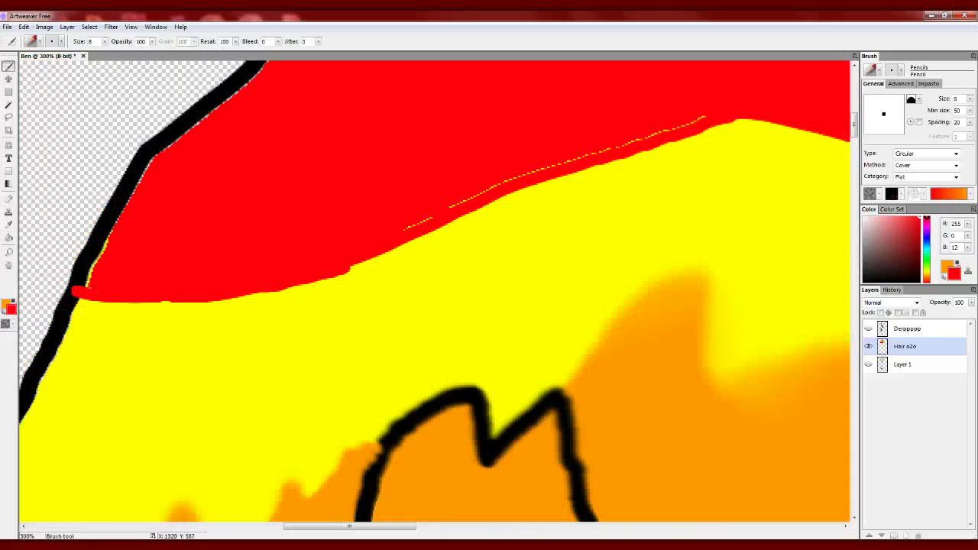
{"action": "mouse_move", "coordinate": [534, 183]}
{"action": "left_mouse_down"}
{"action": "mouse_move", "coordinate": [657, 142]}
{"action": "mouse_move", "coordinate": [756, 130]}
{"action": "mouse_move", "coordinate": [794, 153]}
{"action": "left_mouse_up"}
Step: Paint over the thin orange gaps along the red edges of the left strands and lower back hair
{"action": "scroll", "coordinate": [794, 153], "scroll_direction": "down", "scroll_amount": 5}
{"action": "scroll", "coordinate": [845, 153], "scroll_direction": "down", "scroll_amount": 3}
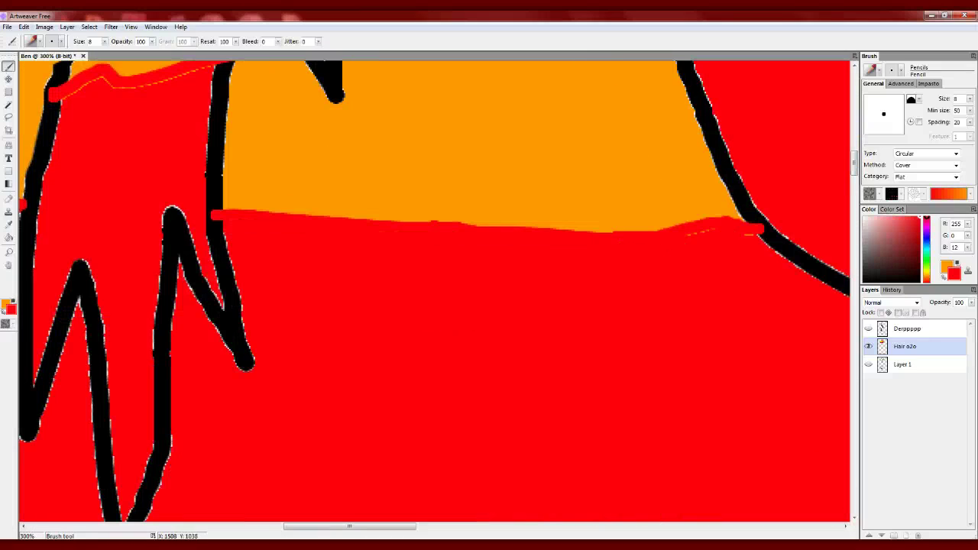
{"action": "left_click_drag", "start_coordinate": [229, 68], "coordinate": [212, 77]}
{"action": "left_click_drag", "start_coordinate": [217, 315], "coordinate": [168, 208]}
{"action": "key", "text": "ctrl+minus"}
{"action": "key", "text": "ctrl+minus"}
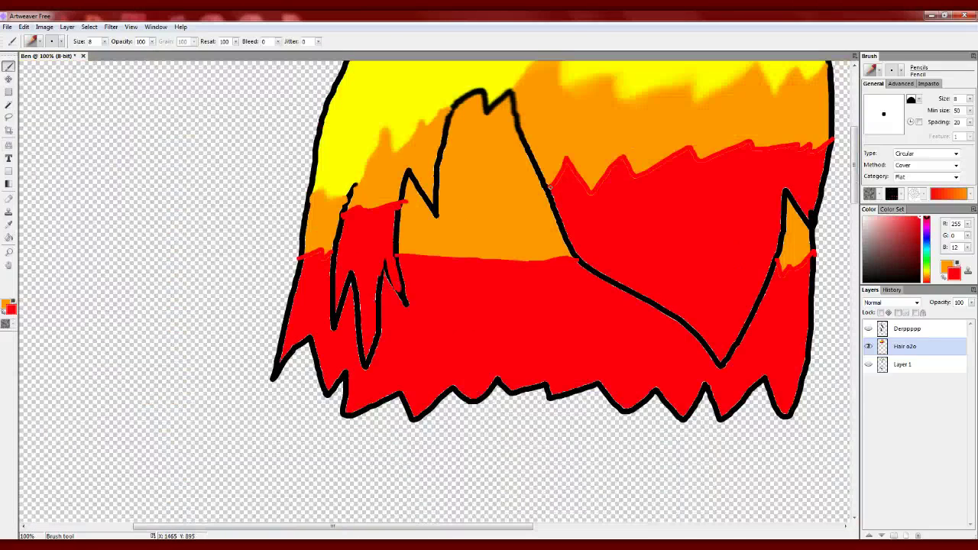
Step: Paint over the thin orange gaps along the red zigzag edge across the fringe
{"action": "key", "text": "ctrl+plus"}
{"action": "key", "text": "ctrl+plus"}
{"action": "key", "text": "ctrl+plus"}
{"action": "key", "text": "ctrl+plus"}
{"action": "key", "text": "ctrl+plus"}
{"action": "key", "text": "ctrl+plus"}
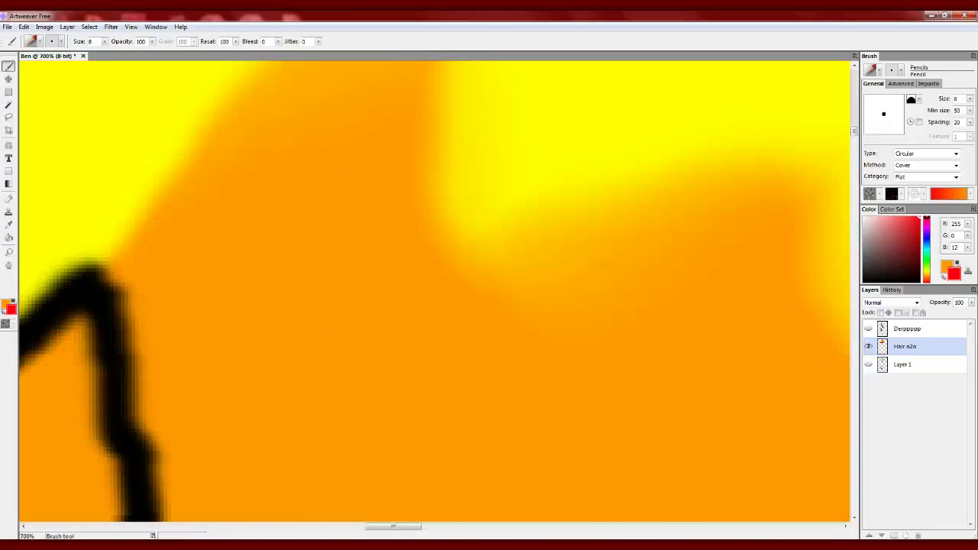
{"action": "scroll", "coordinate": [386, 513], "scroll_direction": "right", "scroll_amount": 5}
{"action": "scroll", "coordinate": [468, 500], "scroll_direction": "up", "scroll_amount": 5}
{"action": "scroll", "coordinate": [469, 500], "scroll_direction": "down", "scroll_amount": 5}
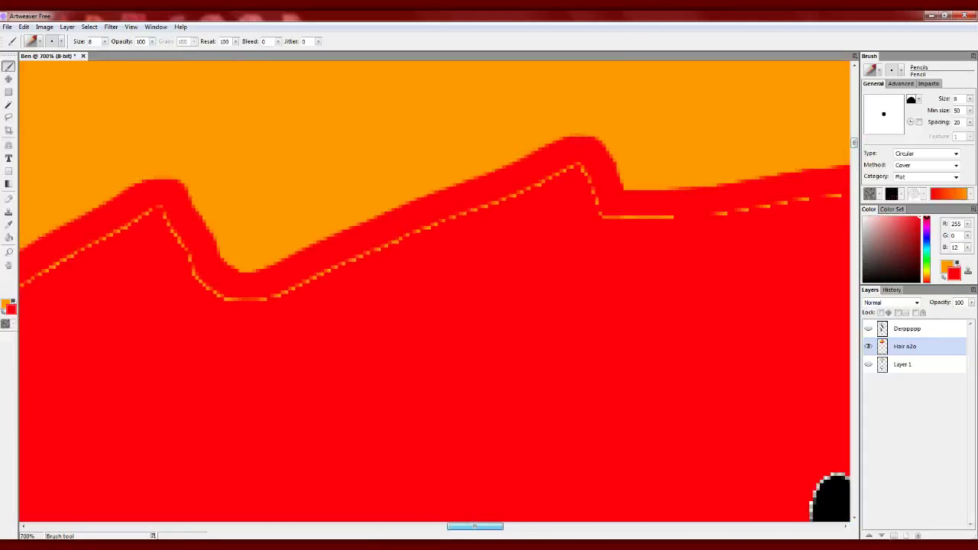
{"action": "scroll", "coordinate": [469, 500], "scroll_direction": "up", "scroll_amount": 1}
{"action": "scroll", "coordinate": [434, 290], "scroll_direction": "down", "scroll_amount": 5}
{"action": "scroll", "coordinate": [434, 290], "scroll_direction": "right", "scroll_amount": 5}
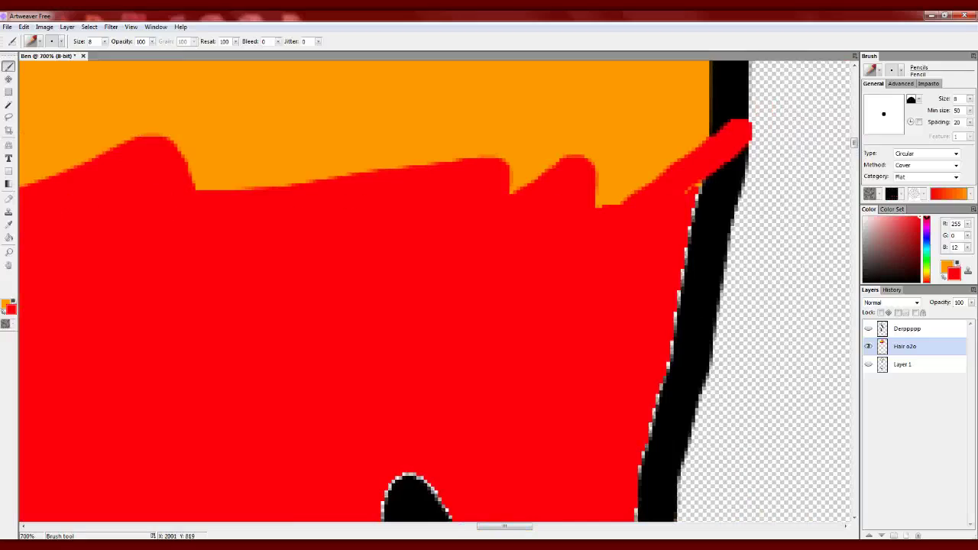
Step: Blend the boundary between the red crown and the yellow band with the Smear 20 brush
{"action": "key", "text": "ctrl+minus"}
{"action": "key", "text": "ctrl+minus"}
{"action": "scroll", "coordinate": [167, 413], "scroll_direction": "down", "scroll_amount": 5}
{"action": "scroll", "coordinate": [166, 413], "scroll_direction": "right", "scroll_amount": 5}
{"action": "key", "text": "ctrl+minus"}
{"action": "key", "text": "ctrl+minus"}
{"action": "key", "text": "ctrl+minus"}
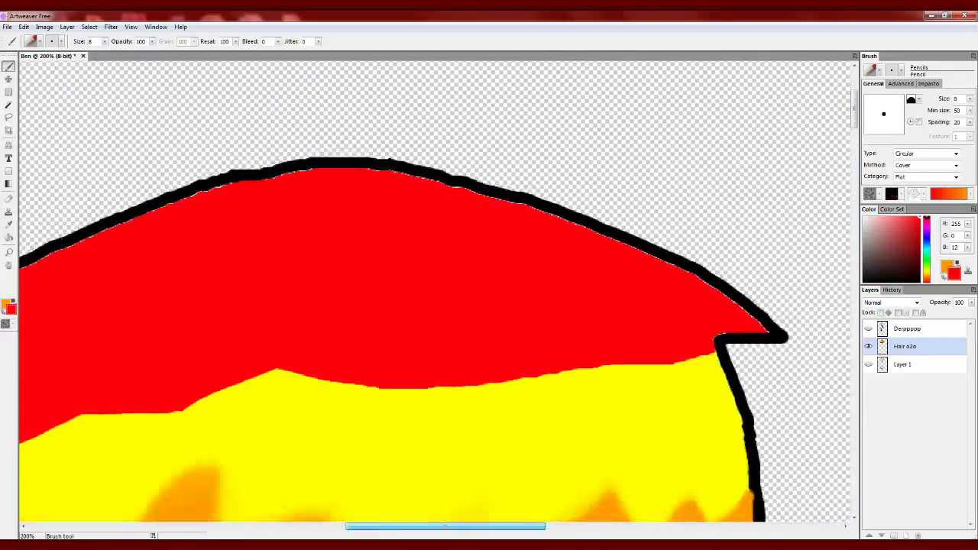
{"action": "left_click", "coordinate": [30, 41]}
{"action": "left_click", "coordinate": [51, 106]}
{"action": "left_click_drag", "start_coordinate": [330, 412], "coordinate": [848, 368]}
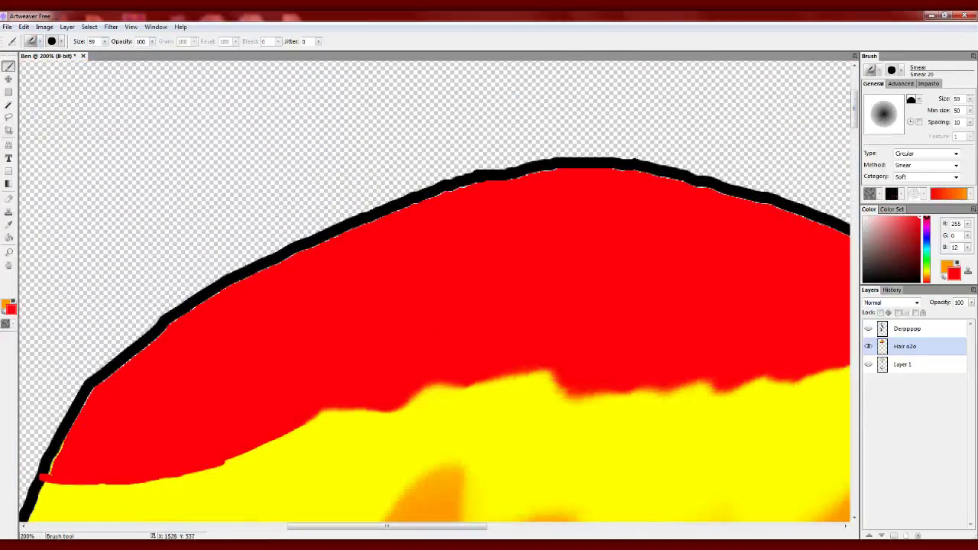
{"action": "left_click_drag", "start_coordinate": [32, 475], "coordinate": [336, 412]}
Step: Smear the red-orange zigzag boundary across the fringe into soft streaks
{"action": "scroll", "coordinate": [434, 290], "scroll_direction": "right", "scroll_amount": 5}
{"action": "scroll", "coordinate": [434, 290], "scroll_direction": "down", "scroll_amount": 5}
{"action": "scroll", "coordinate": [434, 290], "scroll_direction": "left", "scroll_amount": 3}
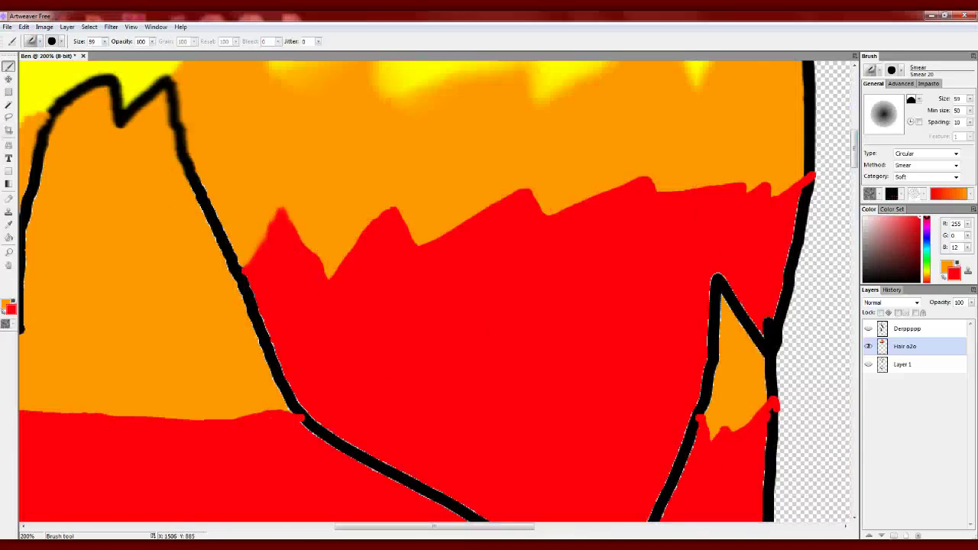
{"action": "left_click_drag", "start_coordinate": [283, 229], "coordinate": [550, 207]}
{"action": "left_click_drag", "start_coordinate": [252, 259], "coordinate": [459, 214]}
{"action": "left_click_drag", "start_coordinate": [535, 206], "coordinate": [802, 184]}
{"action": "left_click_drag", "start_coordinate": [213, 230], "coordinate": [359, 252]}
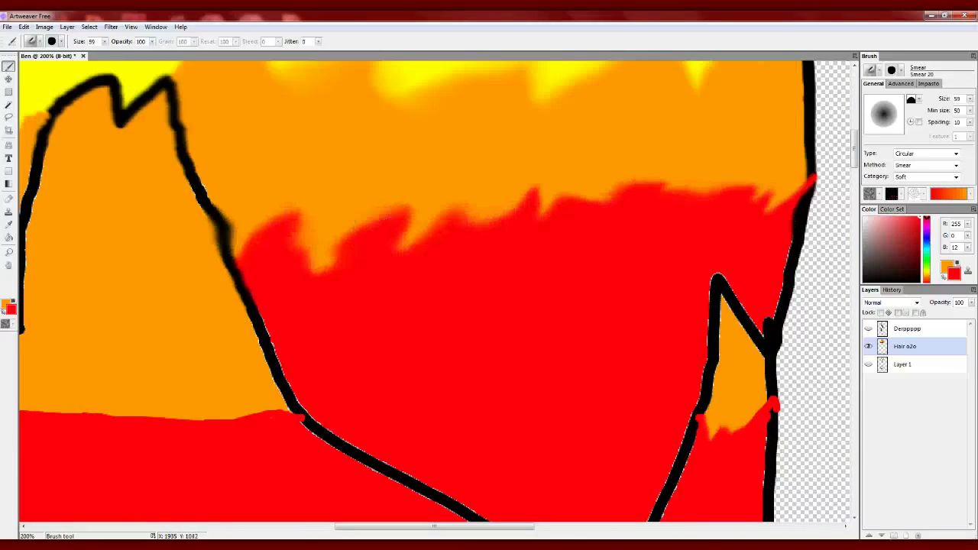
Step: Smear the red-orange boundaries on the left strands and the lower back hair
{"action": "scroll", "coordinate": [434, 290], "scroll_direction": "left", "scroll_amount": 5}
{"action": "left_click_drag", "start_coordinate": [199, 314], "coordinate": [317, 306]}
{"action": "left_click_drag", "start_coordinate": [366, 416], "coordinate": [672, 413]}
Step: Show and select the line-art layer above the hair layer
{"action": "key", "text": "ctrl+minus"}
{"action": "key", "text": "ctrl+minus"}
{"action": "key", "text": "ctrl+minus"}
{"action": "key", "text": "ctrl+minus"}
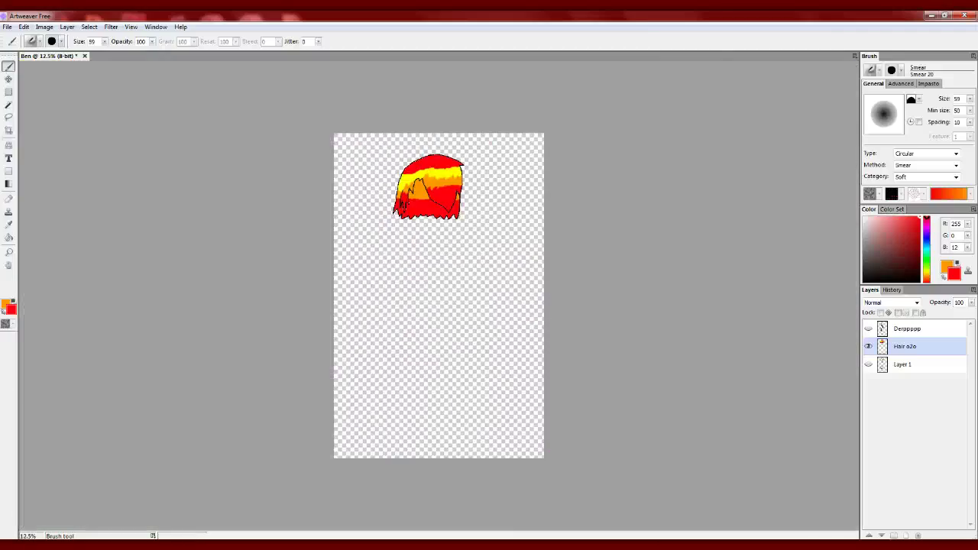
{"action": "key", "text": "ctrl+plus"}
{"action": "key", "text": "ctrl+plus"}
{"action": "key", "text": "ctrl+plus"}
{"action": "scroll", "coordinate": [434, 290], "scroll_direction": "up", "scroll_amount": 5}
{"action": "left_click", "coordinate": [906, 328]}
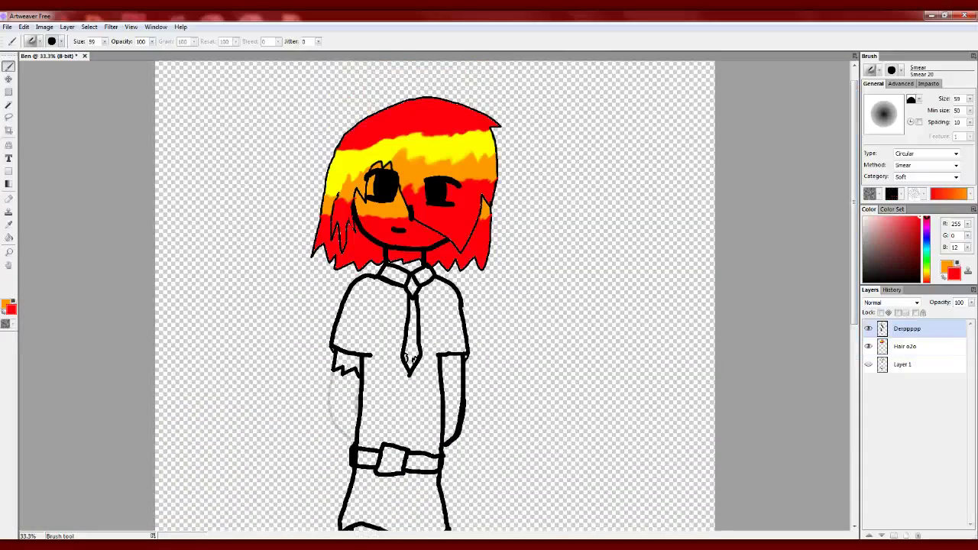
Step: With pale yellow (255, 241, 153) and the size 8 Pencil, trace the inner edge of the left fringe spike beside the eye
{"action": "left_click", "coordinate": [926, 272]}
{"action": "left_click", "coordinate": [886, 217]}
{"action": "key", "text": "ctrl+plus"}
{"action": "key", "text": "ctrl+plus"}
{"action": "key", "text": "ctrl+plus"}
{"action": "key", "text": "ctrl+plus"}
{"action": "key", "text": "ctrl+plus"}
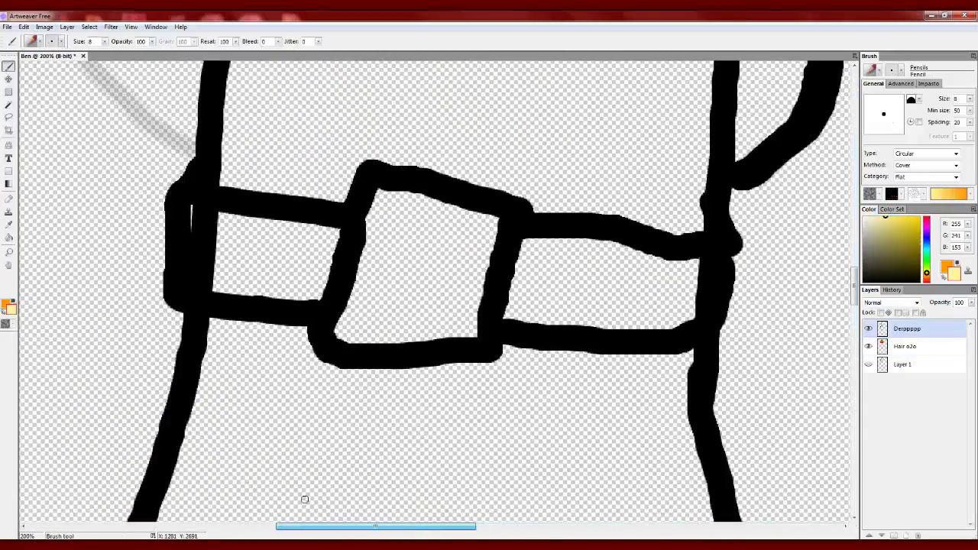
{"action": "scroll", "coordinate": [189, 261], "scroll_direction": "up", "scroll_amount": 5}
{"action": "mouse_move", "coordinate": [207, 187]}
{"action": "left_mouse_down"}
{"action": "mouse_move", "coordinate": [269, 212]}
{"action": "mouse_move", "coordinate": [283, 107]}
{"action": "left_mouse_up"}
{"action": "scroll", "coordinate": [346, 185], "scroll_direction": "up", "scroll_amount": 3}
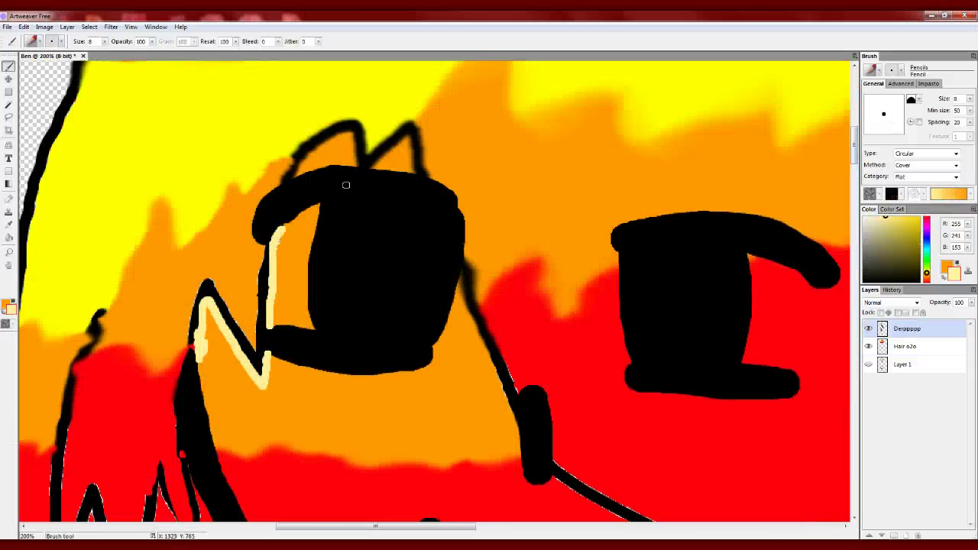
Step: Trace the face's border in pale yellow inside the fringe tips above the eye and along the diagonal hair edge past the nose to the jaw
{"action": "left_click_drag", "start_coordinate": [376, 164], "coordinate": [412, 136]}
{"action": "mouse_move", "coordinate": [458, 277]}
{"action": "left_mouse_down"}
{"action": "mouse_move", "coordinate": [529, 472]}
{"action": "mouse_move", "coordinate": [459, 277]}
{"action": "left_mouse_up"}
{"action": "key", "text": "ctrl+z"}
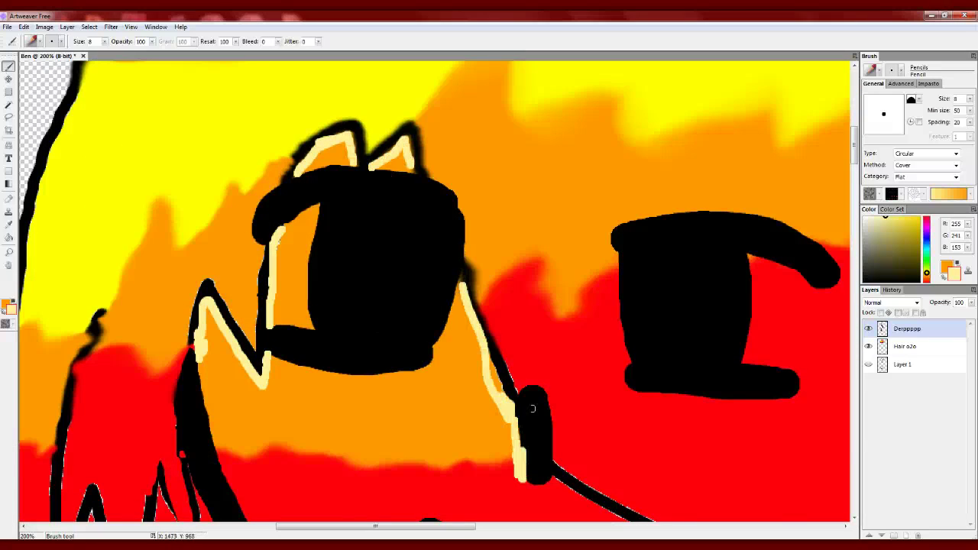
{"action": "scroll", "coordinate": [489, 367], "scroll_direction": "down", "scroll_amount": 7}
{"action": "scroll", "coordinate": [434, 290], "scroll_direction": "up", "scroll_amount": 2}
{"action": "left_click_drag", "start_coordinate": [739, 388], "coordinate": [545, 275]}
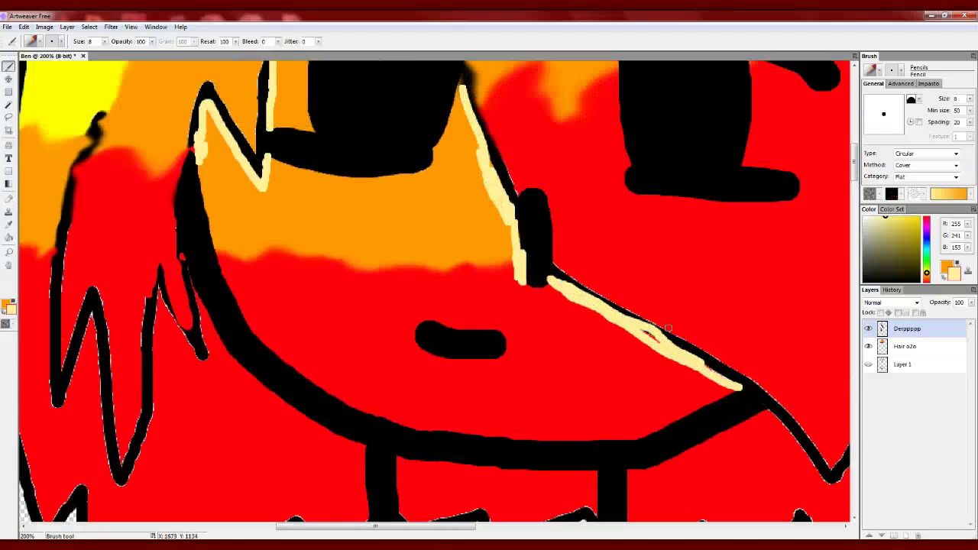
Step: Fill the face and the gaps around the eye with pale yellow and paint over the leftover seams along the traced border
{"action": "key", "text": "g"}
{"action": "left_click", "coordinate": [344, 290]}
{"action": "left_click", "coordinate": [290, 95]}
{"action": "scroll", "coordinate": [434, 291], "scroll_direction": "up", "scroll_amount": 4}
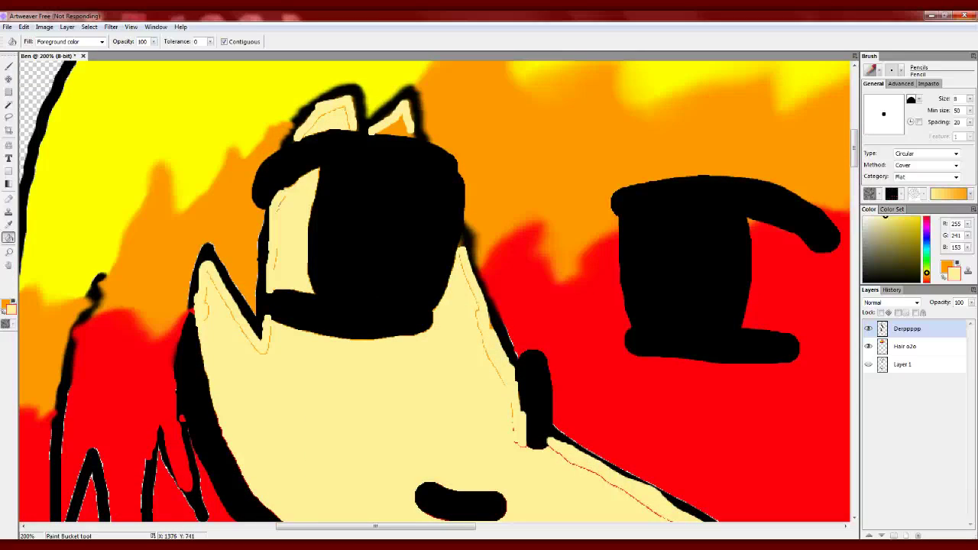
{"action": "key", "text": "b"}
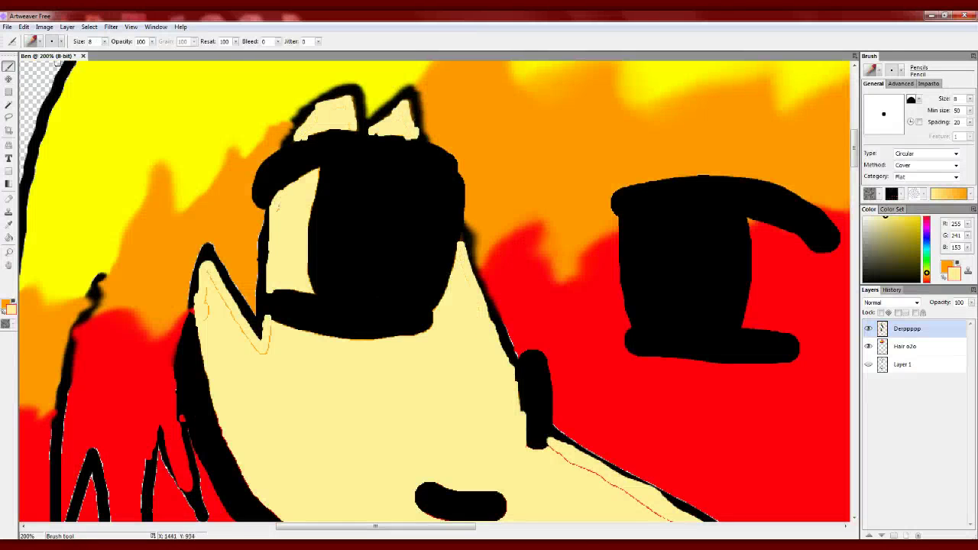
{"action": "scroll", "coordinate": [269, 334], "scroll_direction": "down", "scroll_amount": 4}
Step: Fill the neck and the solid-outlined arm with pale yellow, undoing the stray fill
{"action": "scroll", "coordinate": [620, 312], "scroll_direction": "down", "scroll_amount": 8}
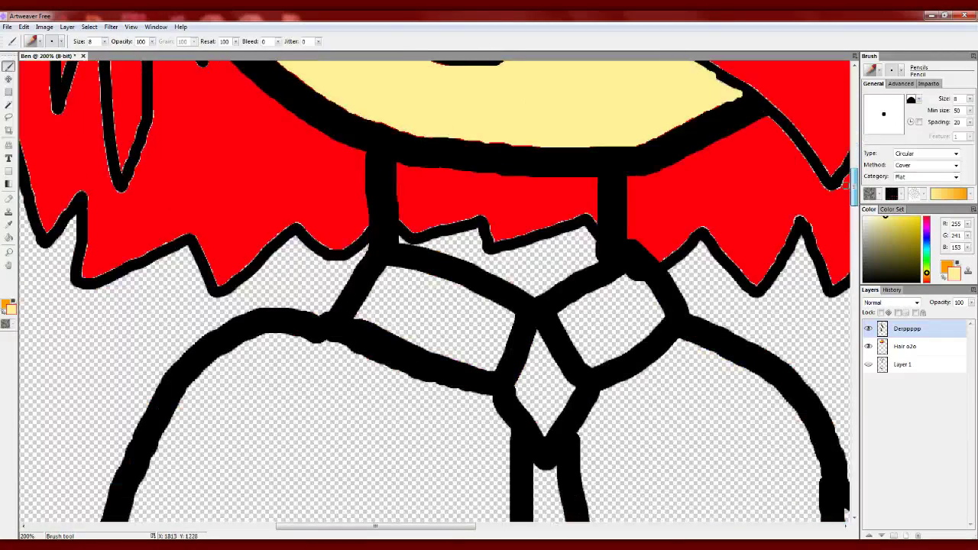
{"action": "scroll", "coordinate": [620, 313], "scroll_direction": "up", "scroll_amount": 3}
{"action": "key", "text": "g"}
{"action": "left_click", "coordinate": [491, 286]}
{"action": "key", "text": "ctrl+minus"}
{"action": "key", "text": "ctrl+minus"}
{"action": "left_click", "coordinate": [294, 413]}
{"action": "left_click", "coordinate": [455, 397]}
{"action": "key", "text": "ctrl+z"}
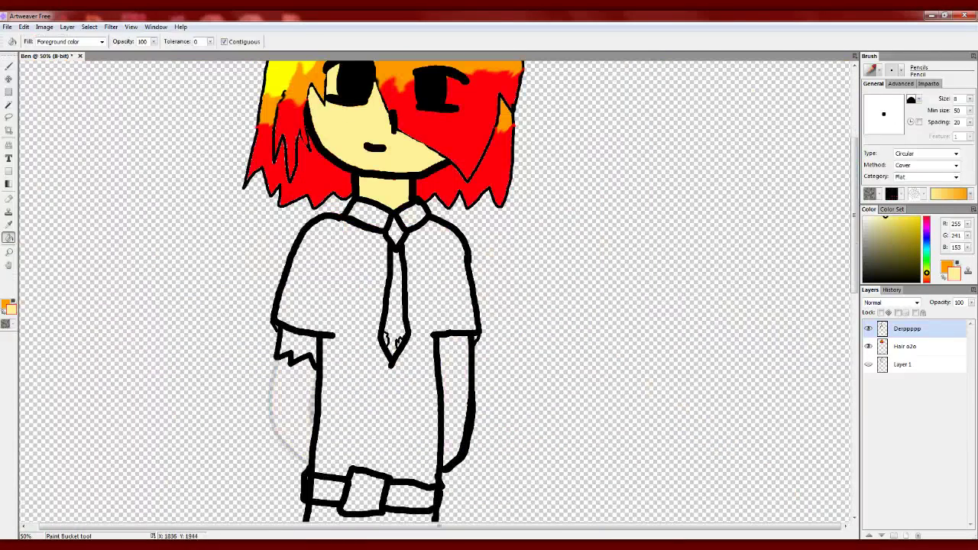
Step: Fill the faded forearm below the torn arm edge with pale yellow at a low opacity of 10
{"action": "left_click", "coordinate": [152, 41]}
{"action": "left_click_drag", "start_coordinate": [152, 41], "coordinate": [142, 52]}
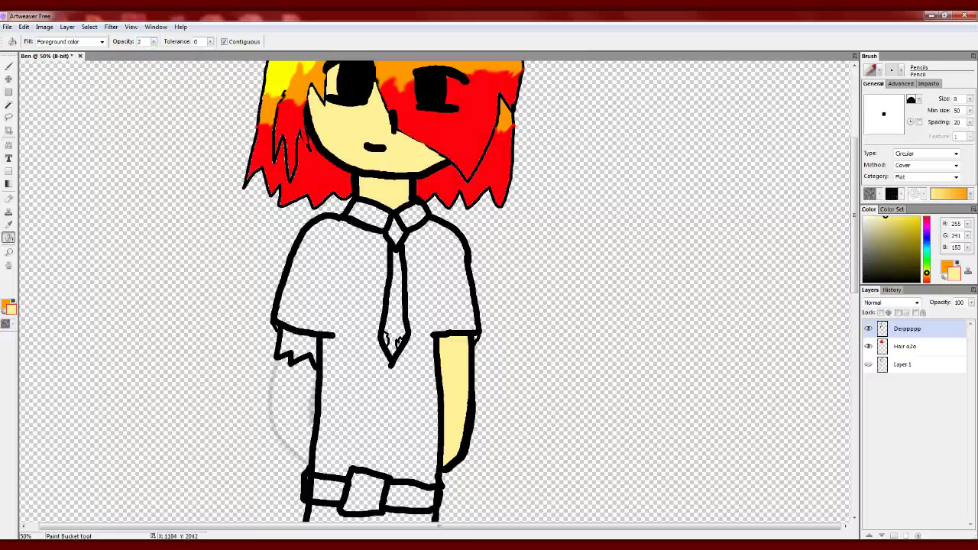
{"action": "key", "text": "ctrl+plus"}
{"action": "key", "text": "ctrl+plus"}
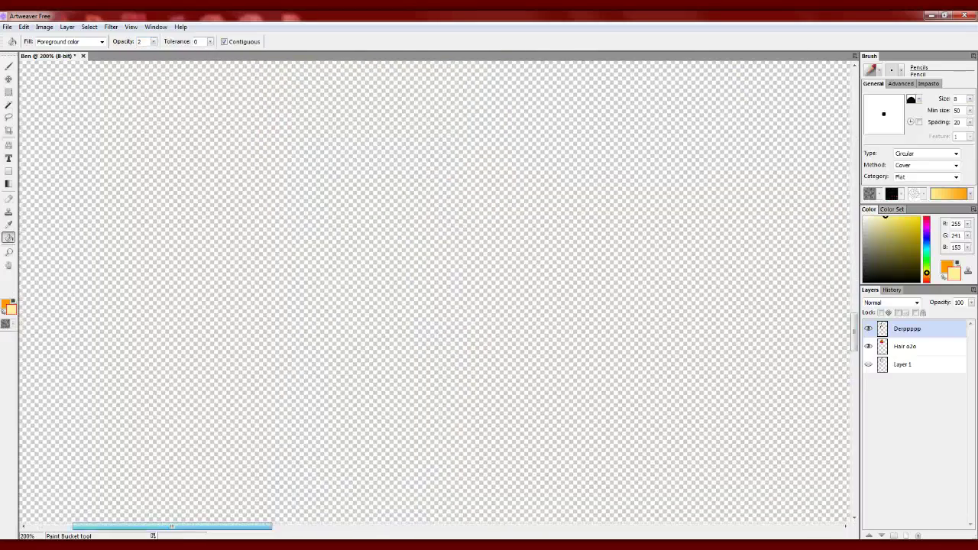
{"action": "scroll", "coordinate": [435, 290], "scroll_direction": "left", "scroll_amount": 3}
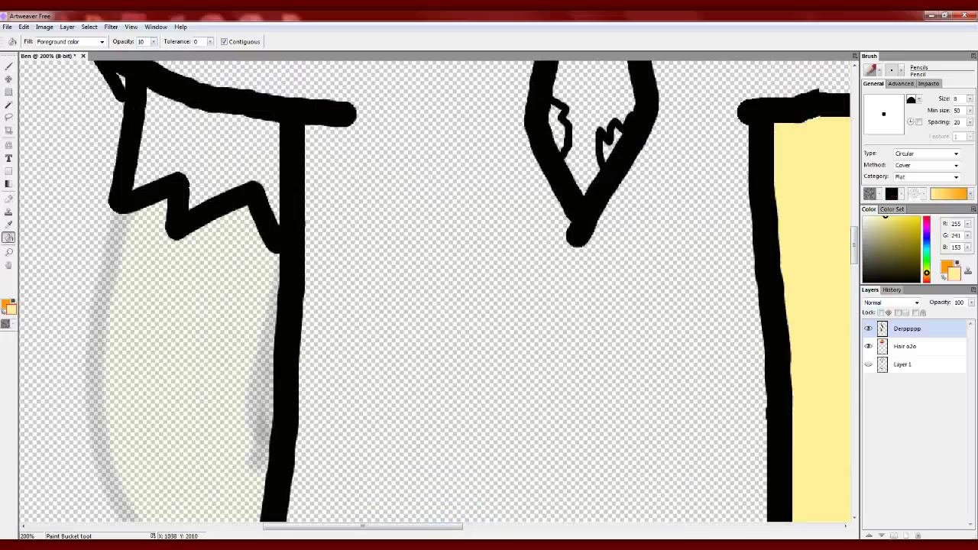
Step: Deepen the faded forearm's translucent fill at 21 opacity and fill the jagged arm stub with solid pale yellow, undoing the excess forearm fill
{"action": "key", "text": "ctrl+minus"}
{"action": "key", "text": "ctrl+minus"}
{"action": "left_click_drag", "start_coordinate": [152, 41], "coordinate": [149, 52]}
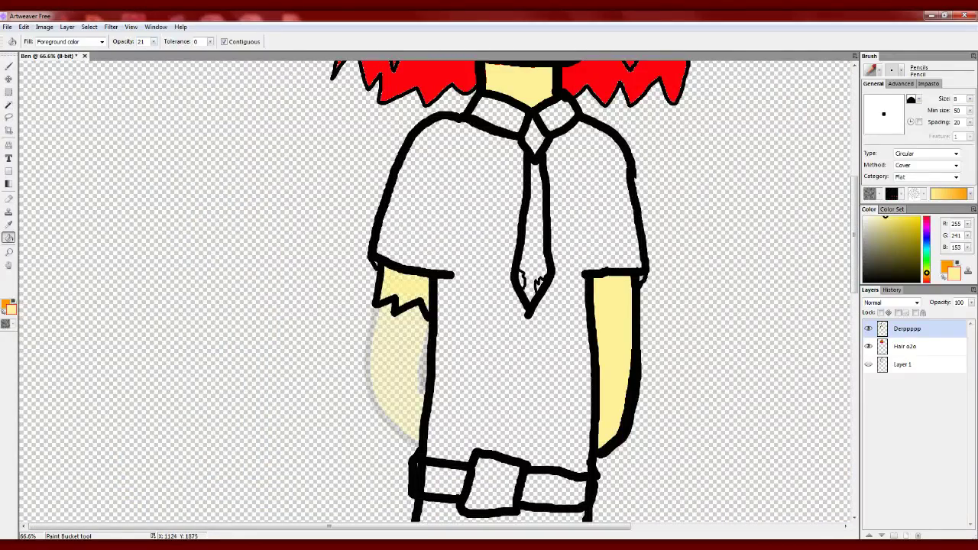
{"action": "left_click", "coordinate": [397, 362]}
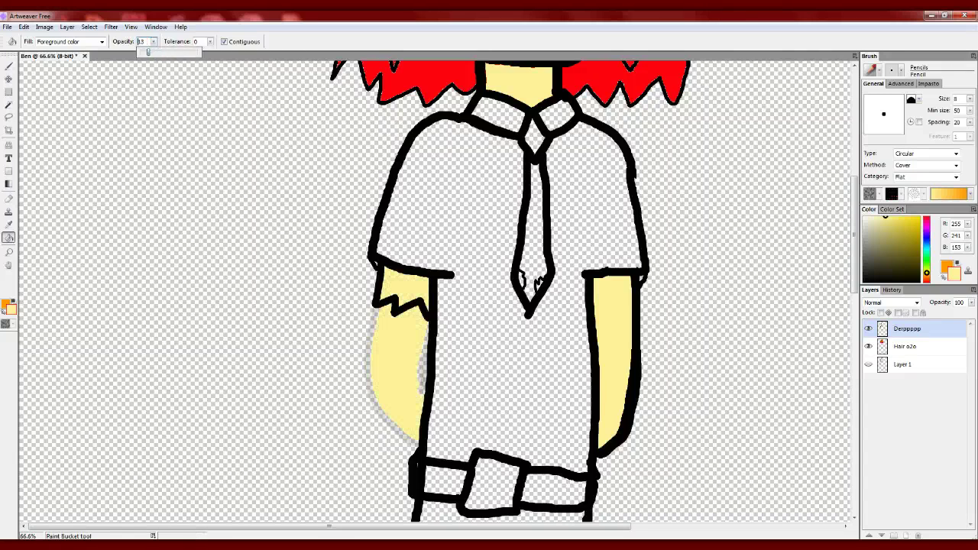
{"action": "key", "text": "ctrl+z"}
{"action": "key", "text": "ctrl+t"}
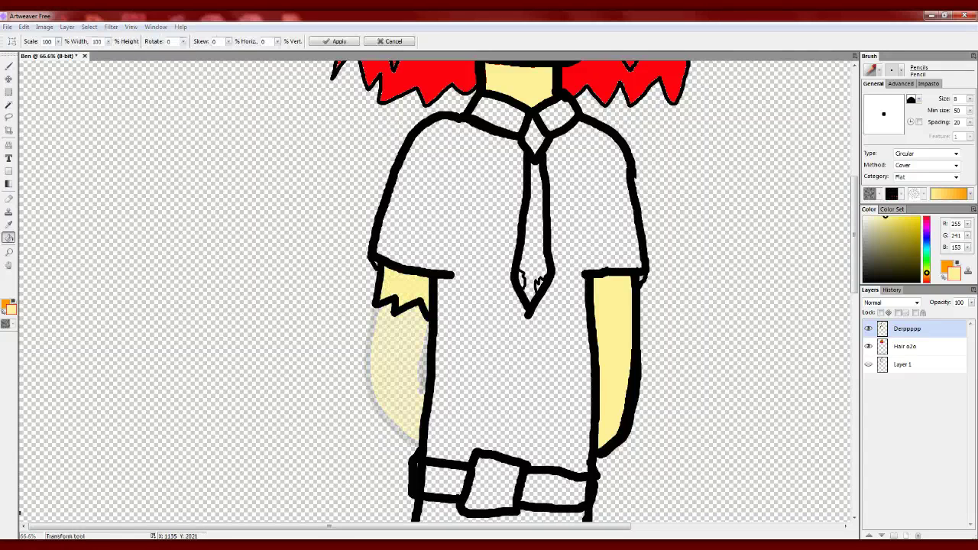
{"action": "key", "text": "g"}
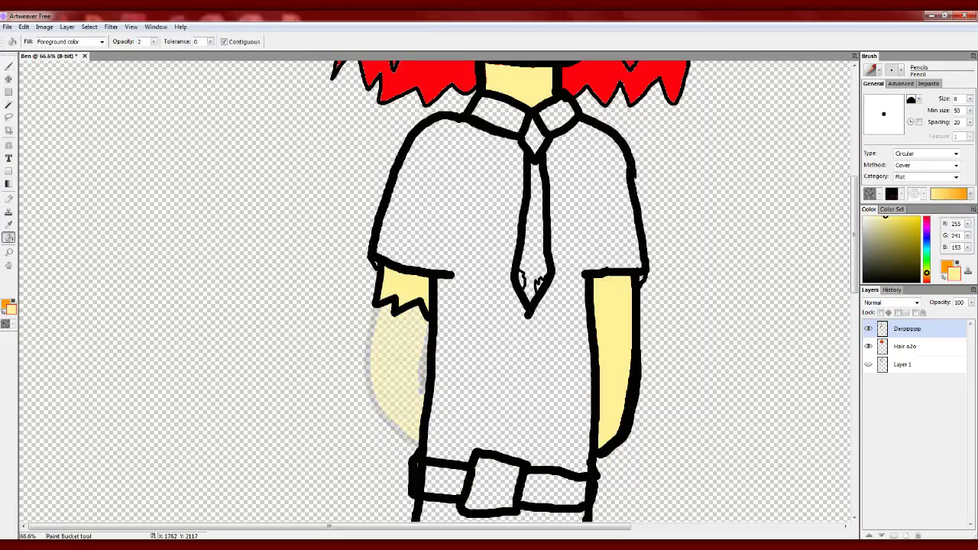
Step: Erase the tie's outline outside its two torn notches and repair the broken edge with the black size 8 Pencil
{"action": "key", "text": "ctrl+plus"}
{"action": "key", "text": "e"}
{"action": "key", "text": "ctrl+plus"}
{"action": "left_click_drag", "start_coordinate": [563, 207], "coordinate": [584, 245]}
{"action": "left_click_drag", "start_coordinate": [648, 245], "coordinate": [652, 252]}
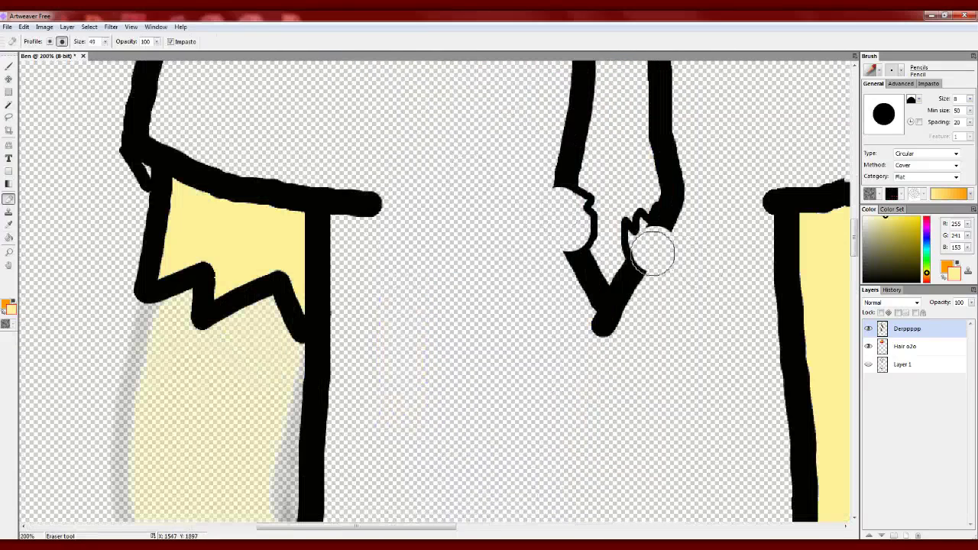
{"action": "key", "text": "b"}
{"action": "left_click_drag", "start_coordinate": [672, 195], "coordinate": [643, 222]}
{"action": "key", "text": "d"}
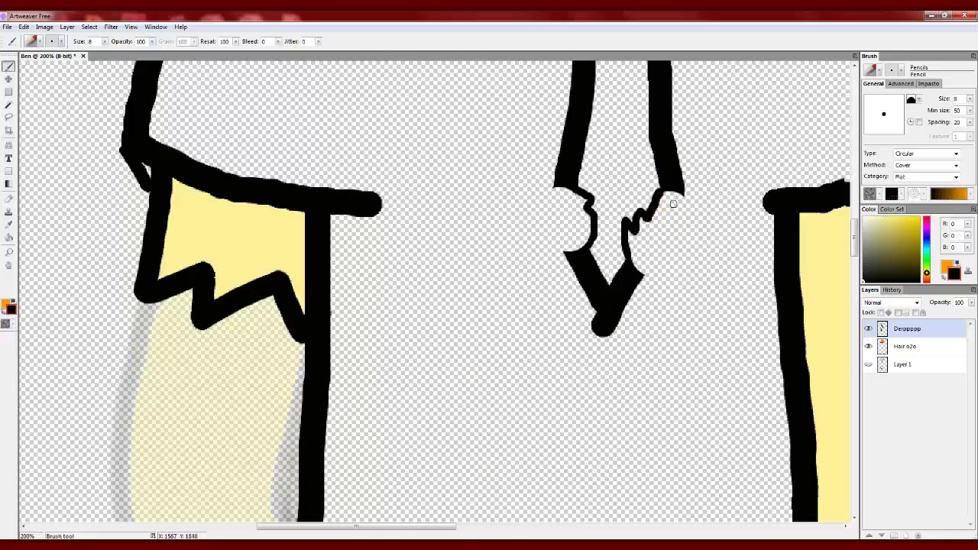
Step: Fill the tie and its knot with blue (29, 0, 255) at 100 opacity
{"action": "left_click", "coordinate": [926, 236]}
{"action": "left_click", "coordinate": [919, 219]}
{"action": "type", "text": "g"}
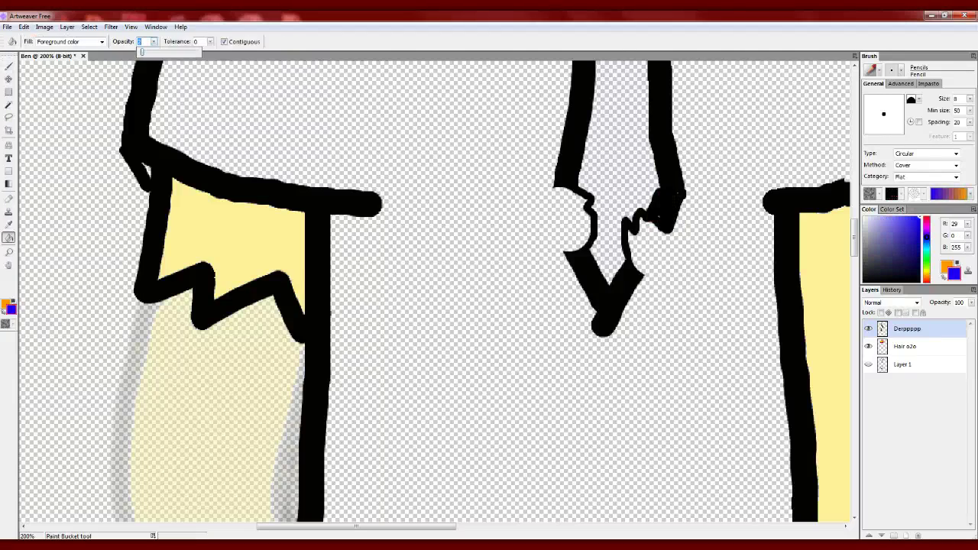
{"action": "type", "text": "100"}
{"action": "left_click", "coordinate": [618, 153]}
{"action": "key", "text": "ctrl+minus"}
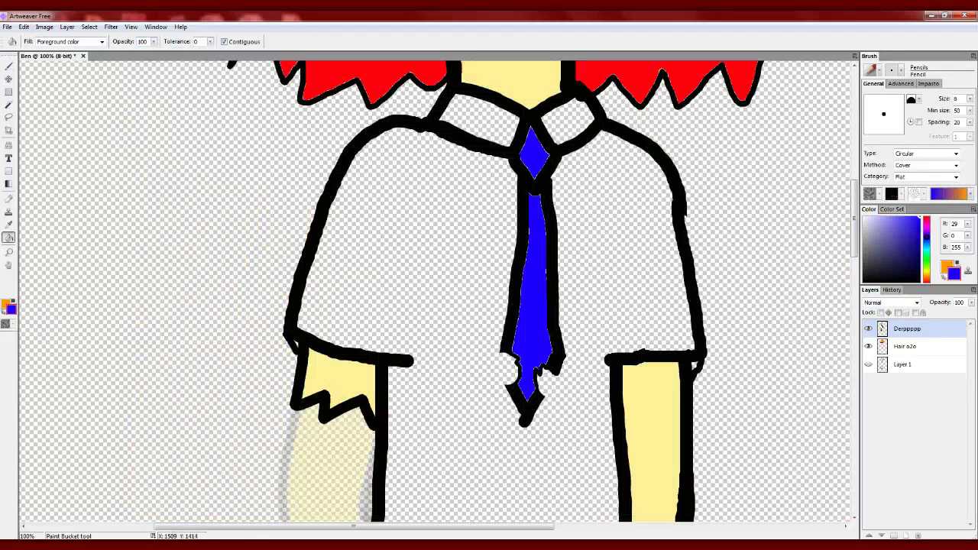
Step: Fill the tunic's body and skirt with dark green and recolour its outlines in very dark green (0, 38, 3)
{"action": "left_click", "coordinate": [925, 261]}
{"action": "left_click", "coordinate": [918, 238]}
{"action": "left_click", "coordinate": [420, 229]}
{"action": "scroll", "coordinate": [458, 305], "scroll_direction": "down", "scroll_amount": 4}
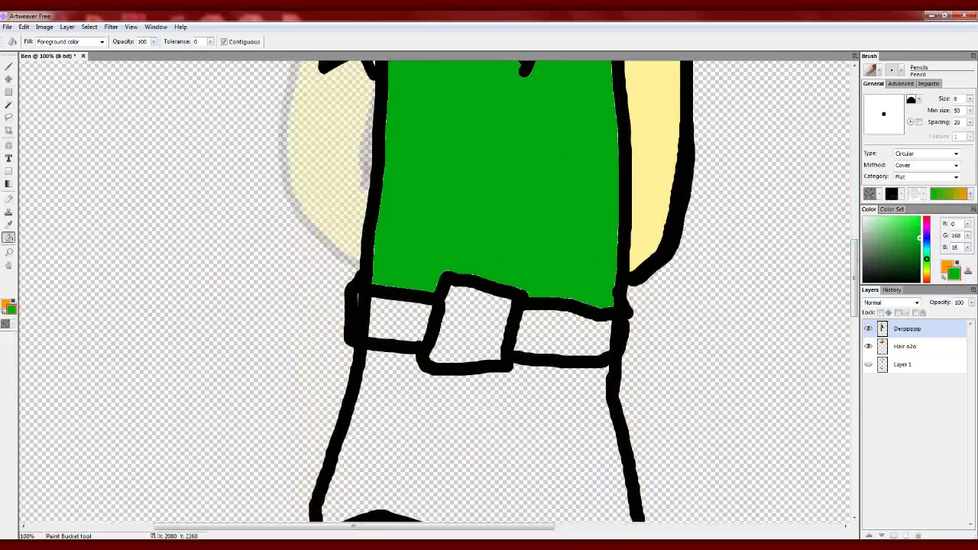
{"action": "left_click", "coordinate": [473, 443]}
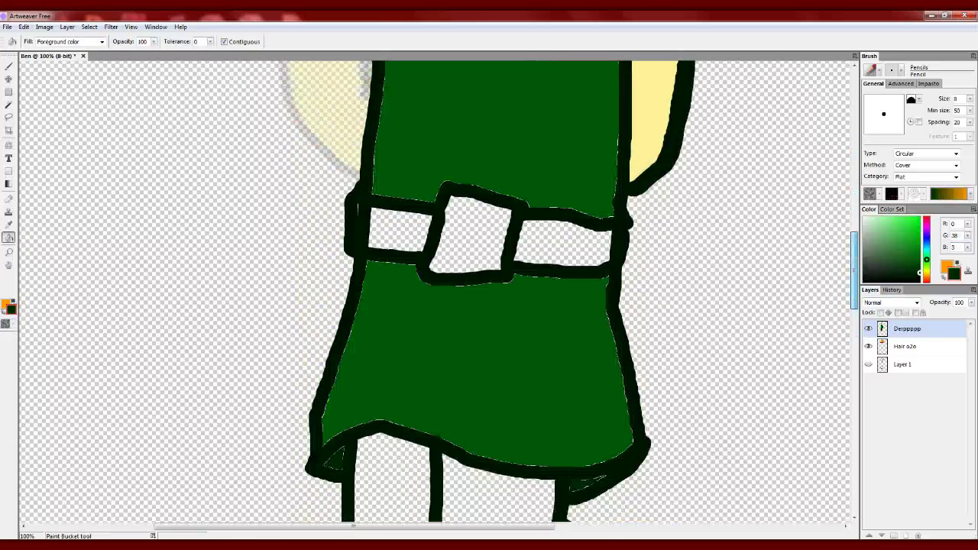
{"action": "scroll", "coordinate": [458, 305], "scroll_direction": "up", "scroll_amount": 5}
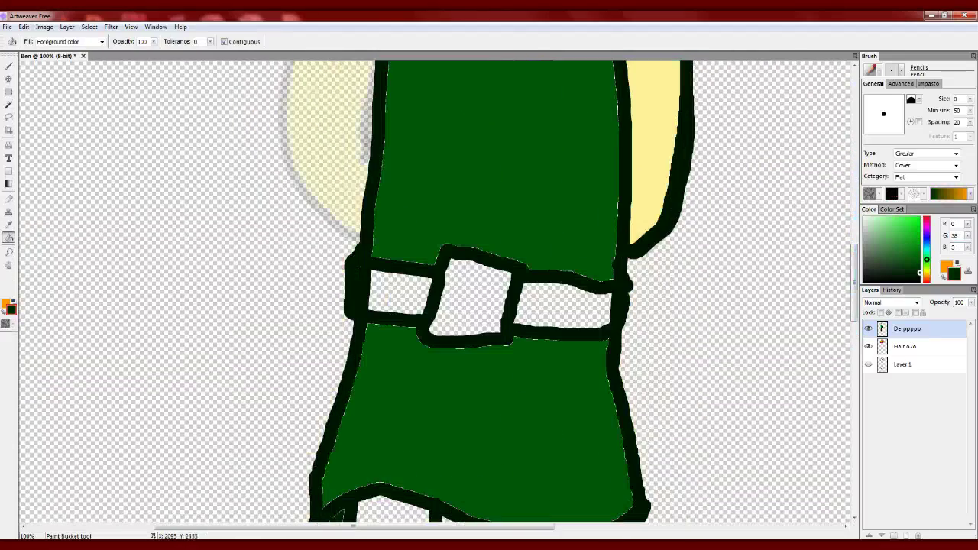
Step: Colour both sides of the belt brown (127, 76, 0), painting out to its two ends with the size 8 Pencil
{"action": "left_click", "coordinate": [925, 275]}
{"action": "left_click", "coordinate": [919, 248]}
{"action": "left_click", "coordinate": [399, 292]}
{"action": "left_click", "coordinate": [562, 304]}
{"action": "key", "text": "b"}
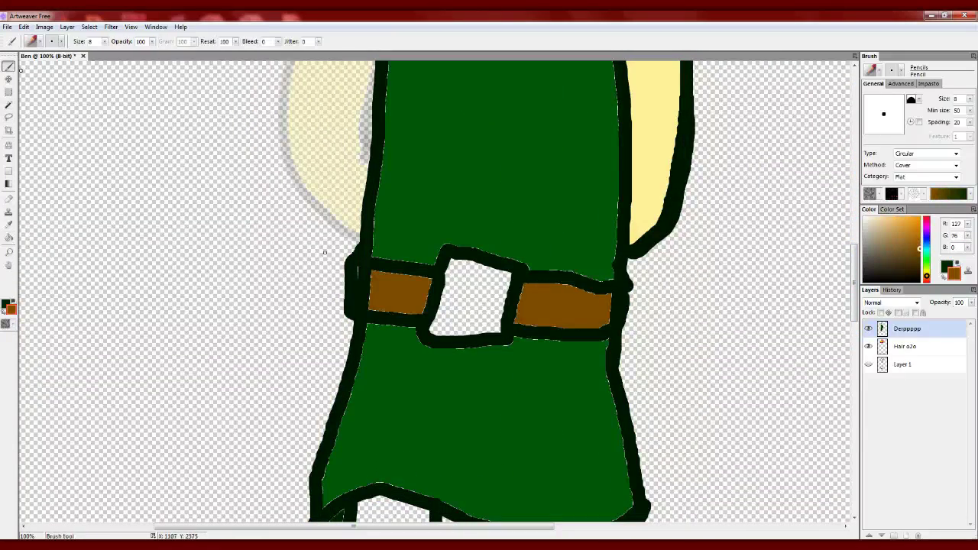
{"action": "mouse_move", "coordinate": [360, 304]}
{"action": "left_mouse_down"}
{"action": "mouse_move", "coordinate": [370, 310]}
{"action": "mouse_move", "coordinate": [367, 272]}
{"action": "left_mouse_up"}
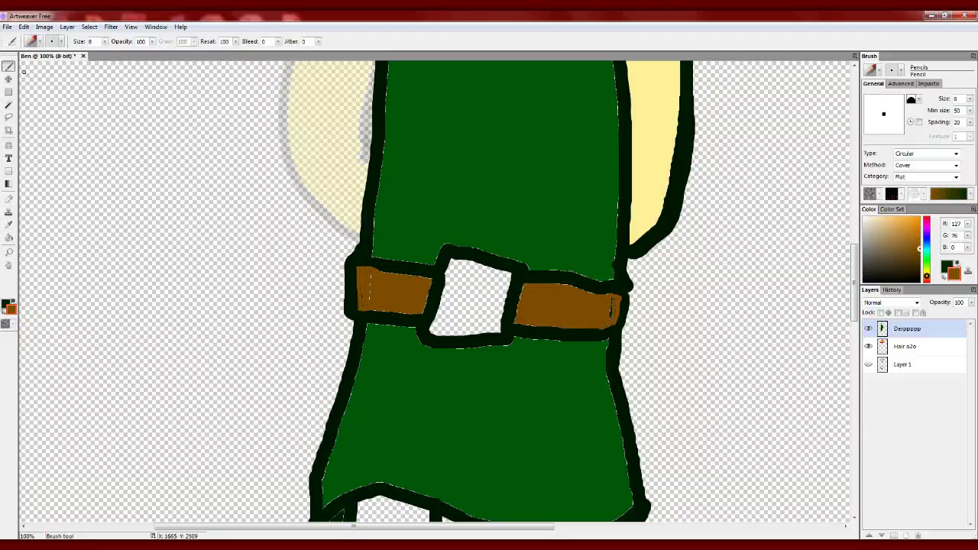
Step: Fill the belt buckle with a darker brown than the belt
{"action": "left_click", "coordinate": [920, 259]}
{"action": "key", "text": "k"}
{"action": "left_click", "coordinate": [470, 297]}
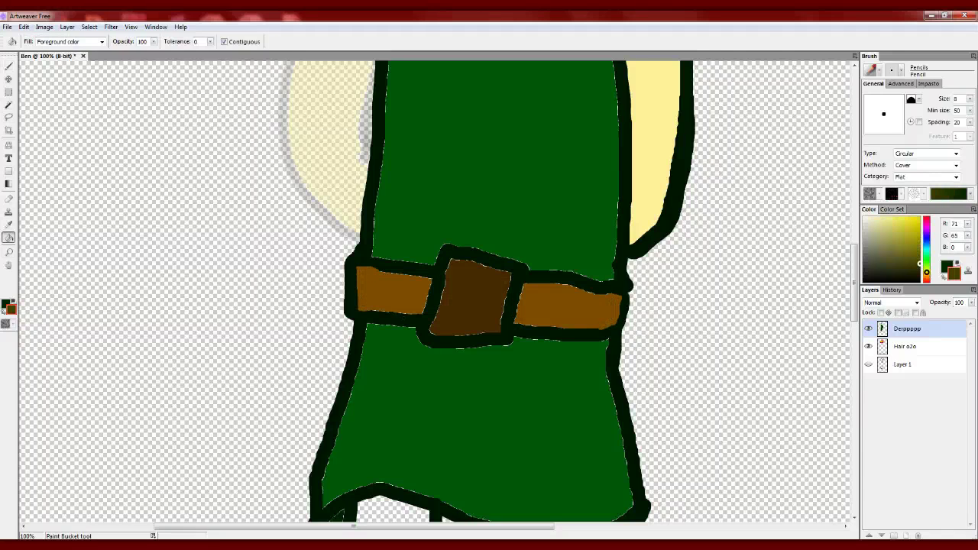
Step: Try a yellow (193, 193, 0) square frame with a short inner bar on the belt buckle
{"action": "left_click", "coordinate": [920, 231]}
{"action": "key", "text": "b"}
{"action": "left_click_drag", "start_coordinate": [456, 266], "coordinate": [494, 320]}
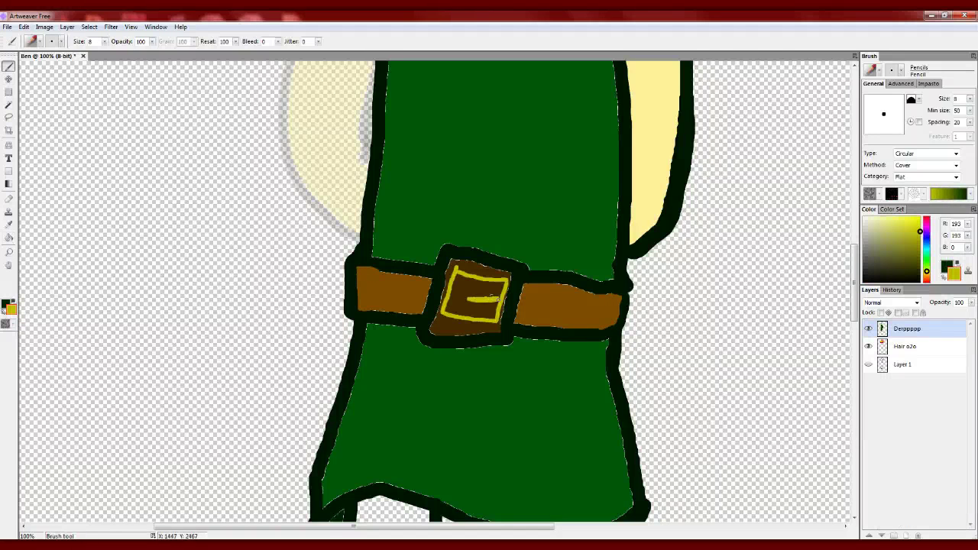
{"action": "key", "text": "ctrl+z"}
{"action": "key", "text": "ctrl+z"}
Step: Draw a yellow Triforce emblem of stacked triangles on the belt buckle, discarding the undersized first triangle
{"action": "left_click_drag", "start_coordinate": [472, 274], "coordinate": [472, 275]}
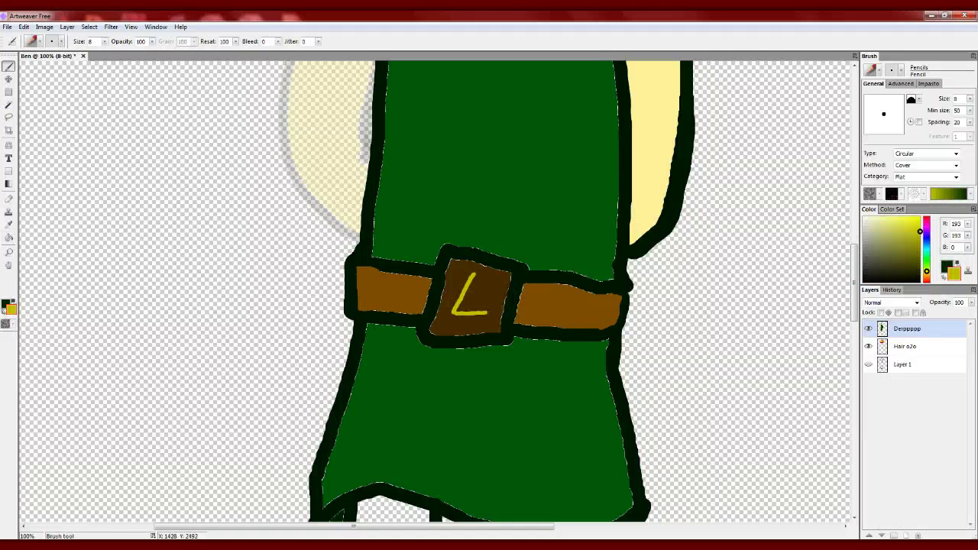
{"action": "scroll", "coordinate": [471, 308], "scroll_direction": "down", "scroll_amount": 1}
{"action": "scroll", "coordinate": [470, 308], "scroll_direction": "up", "scroll_amount": 3}
{"action": "scroll", "coordinate": [471, 308], "scroll_direction": "down", "scroll_amount": 1}
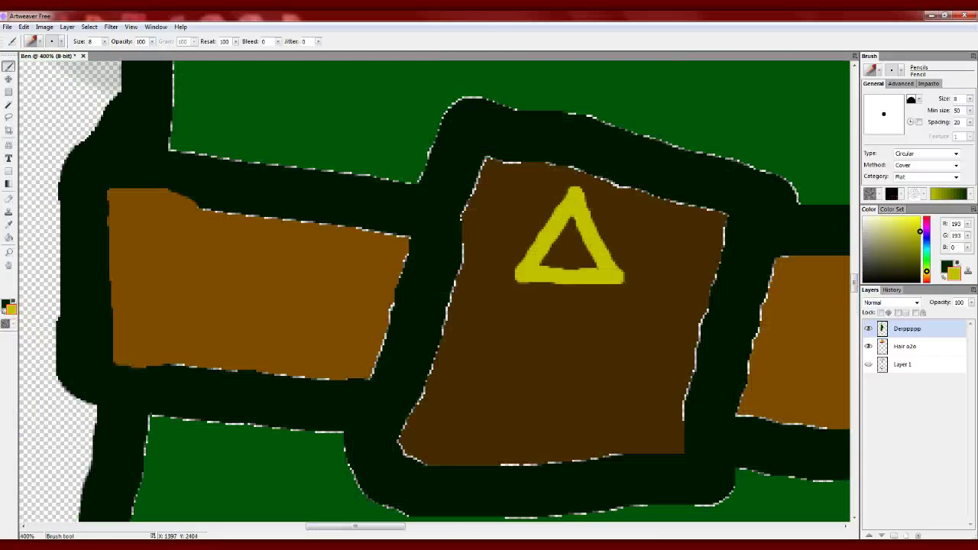
{"action": "key", "text": "ctrl+z"}
{"action": "mouse_move", "coordinate": [594, 210]}
{"action": "left_mouse_down"}
{"action": "mouse_move", "coordinate": [573, 275]}
{"action": "mouse_move", "coordinate": [496, 351]}
{"action": "left_mouse_up"}
{"action": "left_click_drag", "start_coordinate": [611, 290], "coordinate": [642, 359]}
{"action": "scroll", "coordinate": [136, 210], "scroll_direction": "down", "scroll_amount": 5}
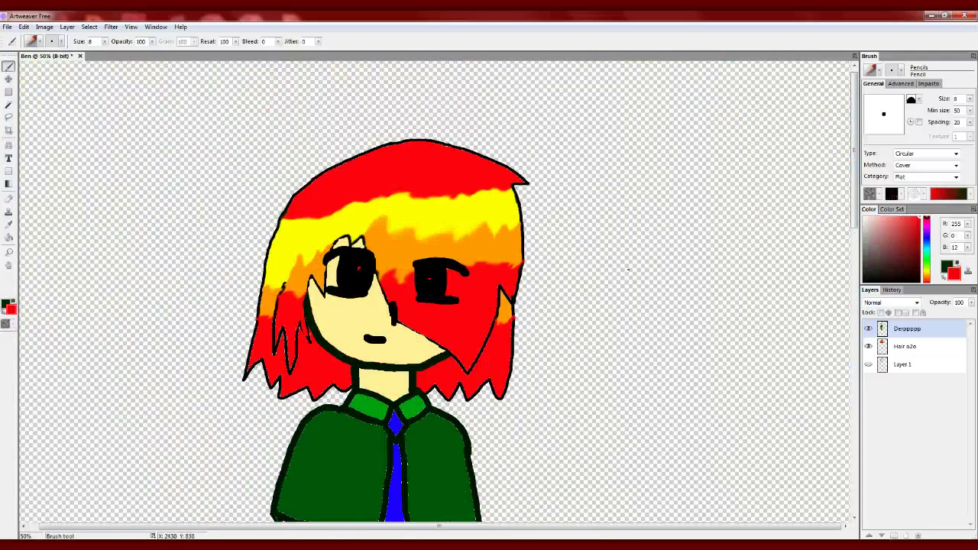
Step: Set the brush size to 22, dot red pupils in both eyes and paint dark red (89, 0, 0) blood drips beneath them
{"action": "left_click_drag", "start_coordinate": [104, 41], "coordinate": [243, 68]}
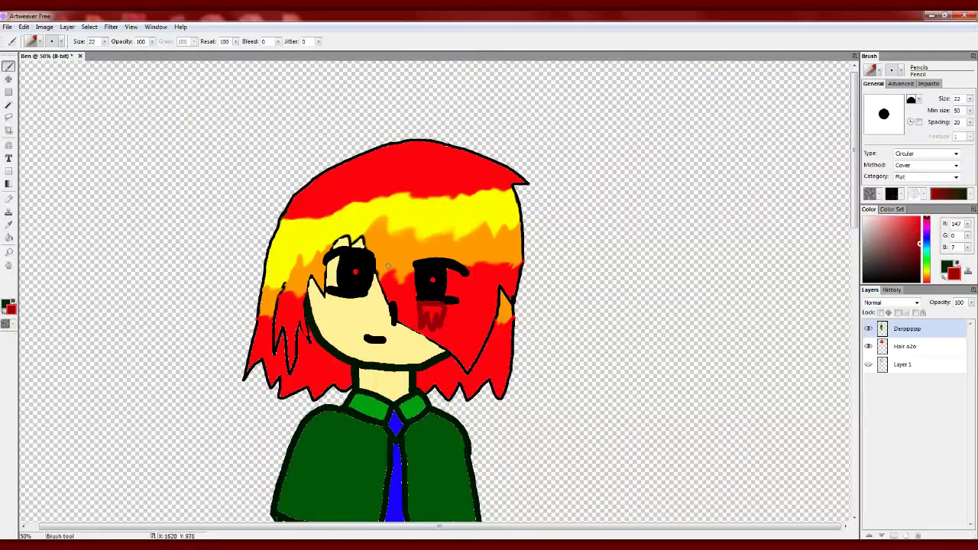
{"action": "left_click", "coordinate": [432, 316]}
{"action": "left_click_drag", "start_coordinate": [340, 296], "coordinate": [371, 299]}
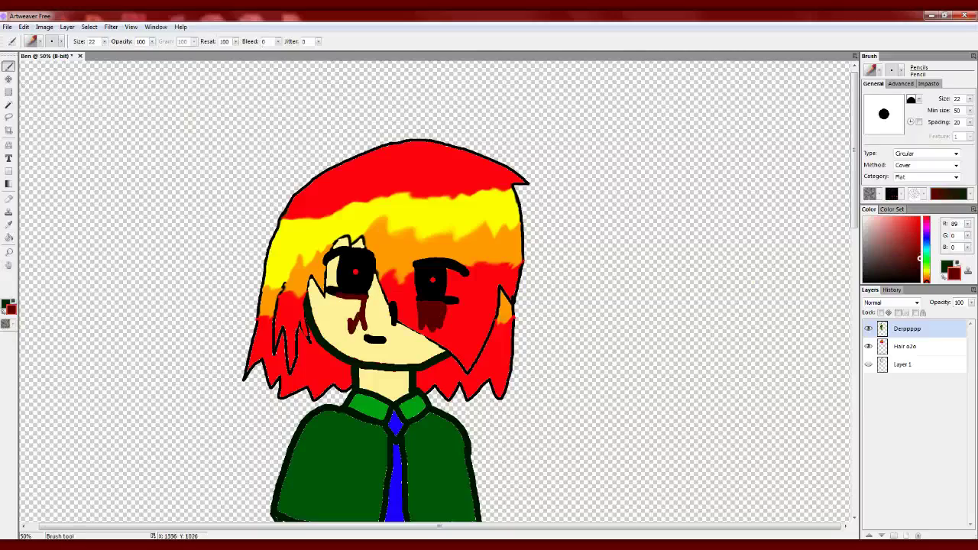
{"action": "key", "text": "ctrl+plus"}
{"action": "key", "text": "ctrl+plus"}
Step: Fill the shoe behind the legs with reddish brown (94, 29, 0)
{"action": "scroll", "coordinate": [436, 290], "scroll_direction": "down", "scroll_amount": 5}
{"action": "key", "text": "ctrl+minus"}
{"action": "key", "text": "ctrl+minus"}
{"action": "key", "text": "ctrl+minus"}
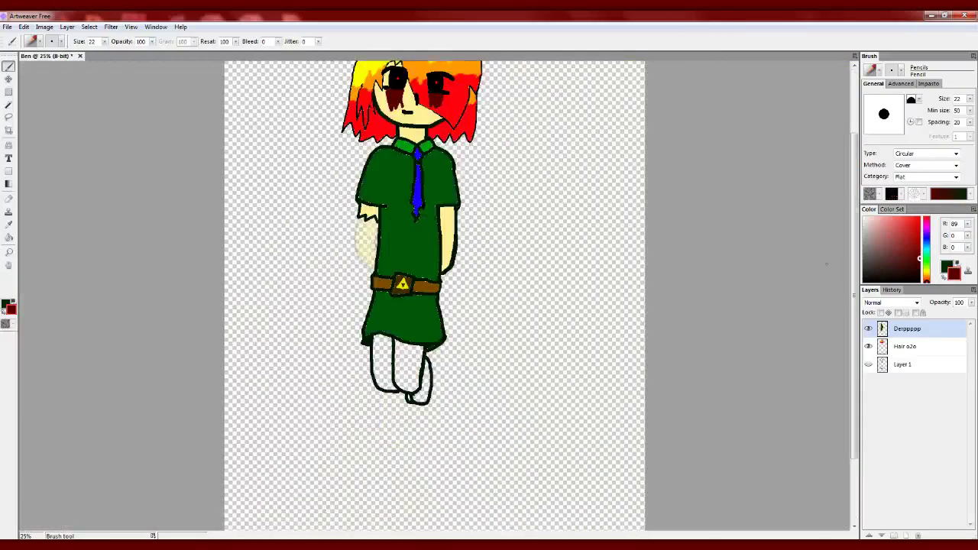
{"action": "key", "text": "ctrl+plus"}
{"action": "left_click", "coordinate": [9, 237]}
{"action": "left_click", "coordinate": [416, 460]}
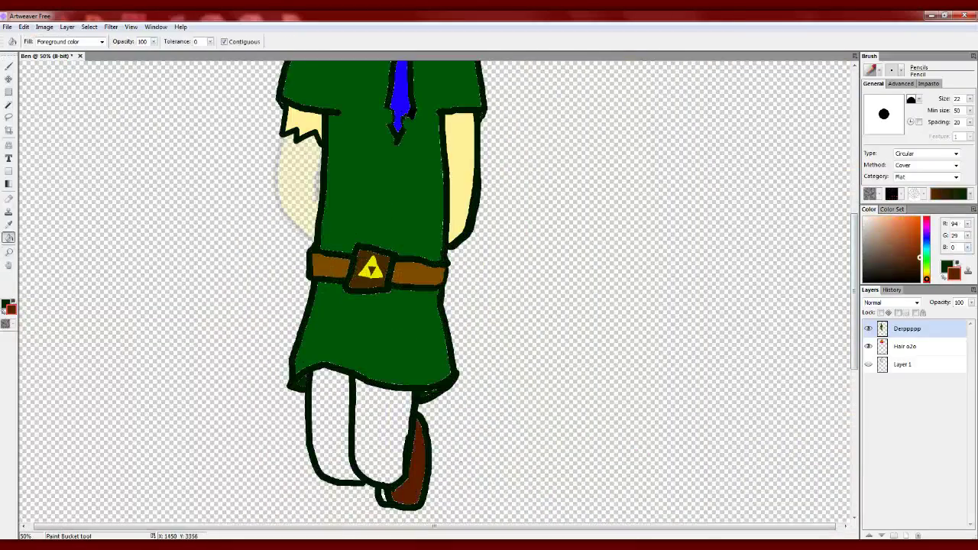
Step: Fill both legs with very pale cyan (216, 255, 252), undoing the first colour tried
{"action": "left_click", "coordinate": [886, 229]}
{"action": "left_click", "coordinate": [382, 435]}
{"action": "key", "text": "ctrl+z"}
{"action": "left_click", "coordinate": [879, 217]}
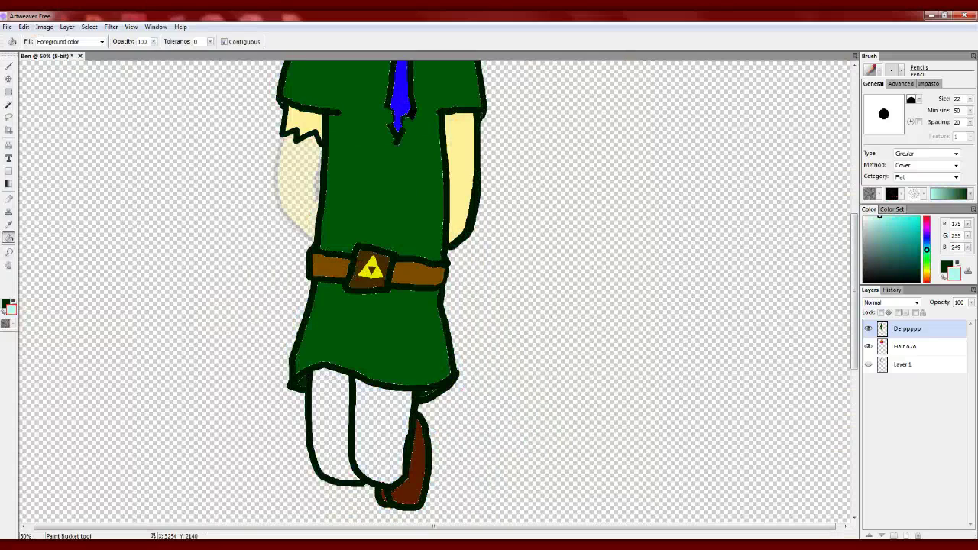
{"action": "left_click", "coordinate": [870, 217]}
{"action": "left_click", "coordinate": [374, 436]}
{"action": "key", "text": "ctrl+minus"}
Step: Show only Layer 1 and erase its rough body sketch with the Eraser at size 999
{"action": "left_click", "coordinate": [901, 365]}
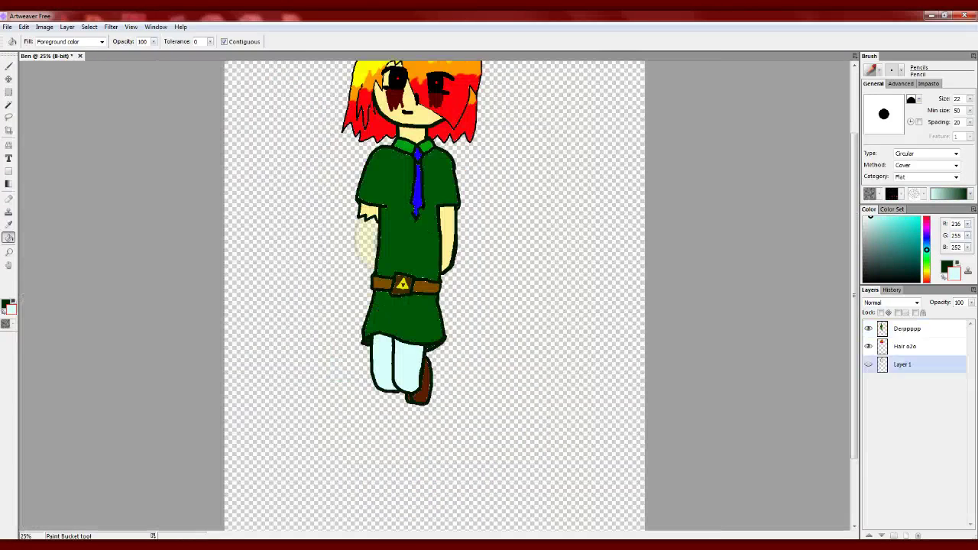
{"action": "left_click", "coordinate": [868, 364]}
{"action": "left_click", "coordinate": [867, 346]}
{"action": "key", "text": "e"}
{"action": "left_click", "coordinate": [867, 329]}
{"action": "type", "text": "999"}
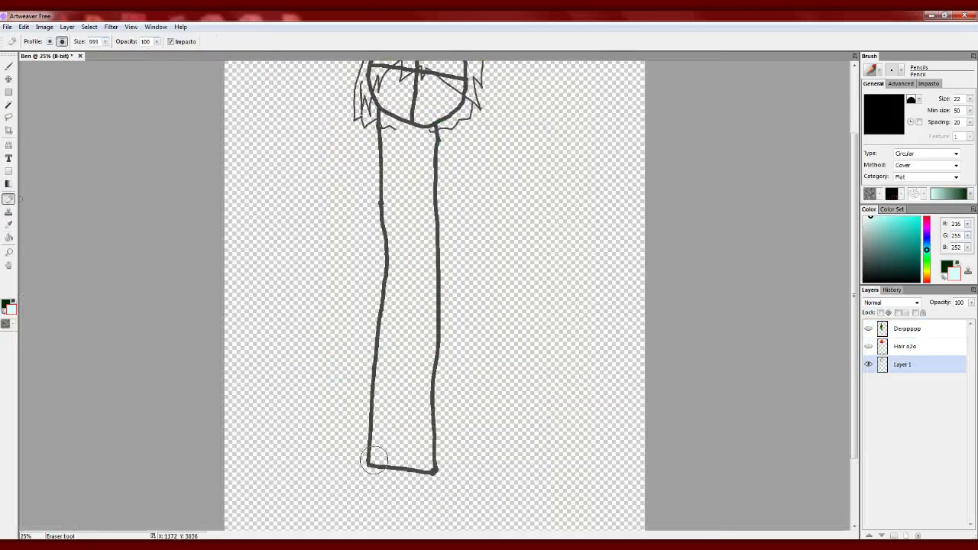
{"action": "mouse_move", "coordinate": [397, 458]}
{"action": "left_mouse_down"}
{"action": "mouse_move", "coordinate": [420, 153]}
{"action": "mouse_move", "coordinate": [450, 130]}
{"action": "left_mouse_up"}
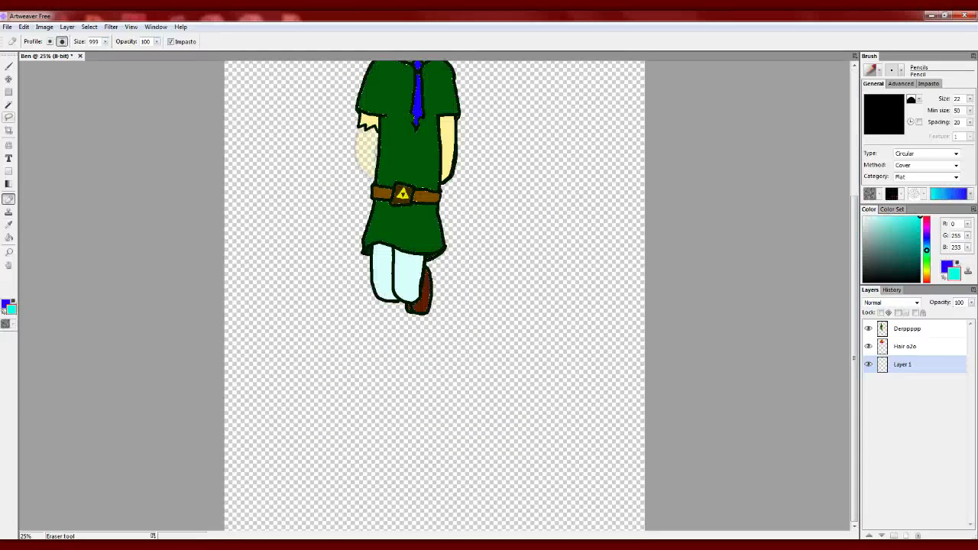
Step: Fill Layer 1 with a vertical gradient running from cyan (0, 255, 233) at the top to blue, undoing the first attempt
{"action": "key", "text": "g"}
{"action": "left_click_drag", "start_coordinate": [392, 359], "coordinate": [388, 517]}
{"action": "key", "text": "ctrl+minus"}
{"action": "key", "text": "ctrl+plus"}
{"action": "key", "text": "ctrl+z"}
{"action": "key", "text": "ctrl+minus"}
{"action": "mouse_move", "coordinate": [433, 134]}
{"action": "left_mouse_down"}
{"action": "mouse_move", "coordinate": [433, 359]}
{"action": "mouse_move", "coordinate": [433, 350]}
{"action": "left_mouse_up"}
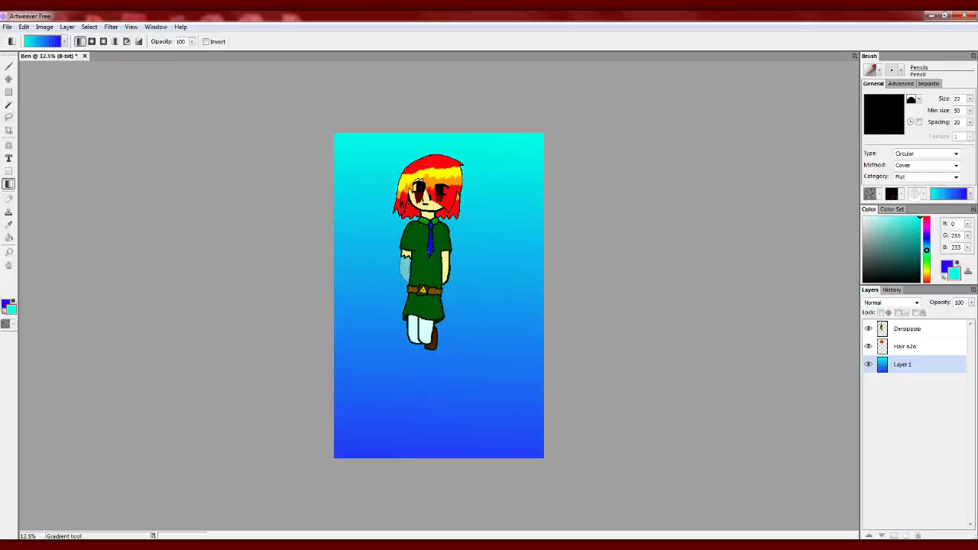
Step: Outline a ground shadow beneath the feet in black at brush size 22 and bucket-fill it with black band by band
{"action": "key", "text": "b"}
{"action": "key", "text": "k"}
{"action": "left_click", "coordinate": [439, 372]}
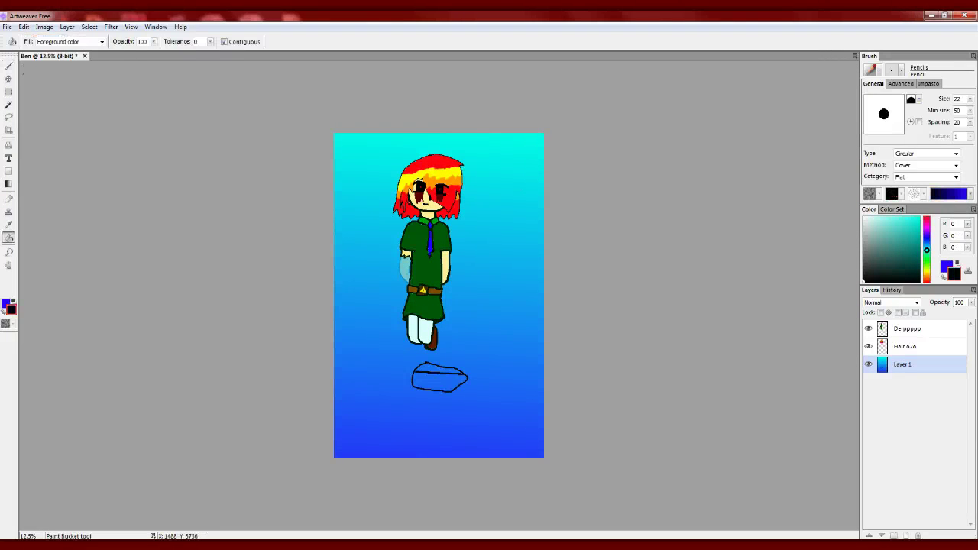
{"action": "left_click", "coordinate": [439, 373]}
{"action": "key", "text": "ctrl+plus"}
{"action": "key", "text": "ctrl+plus"}
{"action": "left_click", "coordinate": [428, 202]}
{"action": "left_click", "coordinate": [428, 220]}
{"action": "left_click", "coordinate": [428, 195]}
{"action": "left_click", "coordinate": [428, 168]}
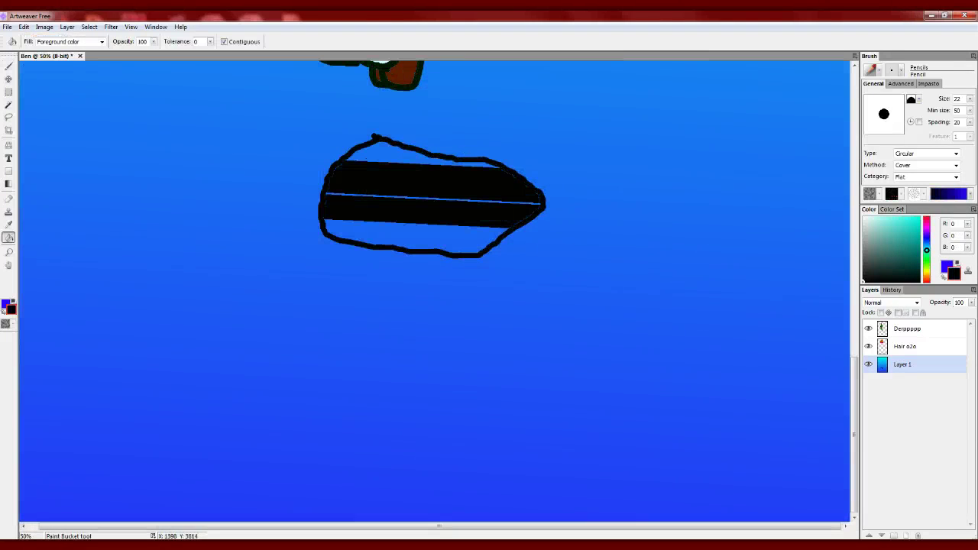
{"action": "left_click", "coordinate": [428, 198]}
{"action": "left_click", "coordinate": [439, 162]}
{"action": "left_click", "coordinate": [397, 155]}
{"action": "left_click", "coordinate": [416, 229]}
{"action": "left_click", "coordinate": [413, 243]}
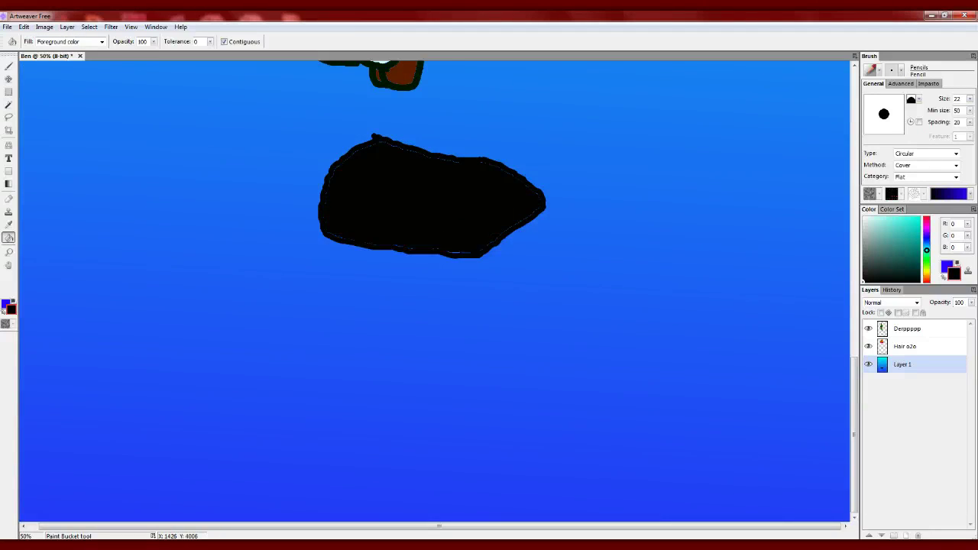
Step: Replace the Layer 1 background with a vertical gradient from light cyan (0, 238, 255) at the top to green
{"action": "key", "text": "ctrl+minus"}
{"action": "key", "text": "ctrl+minus"}
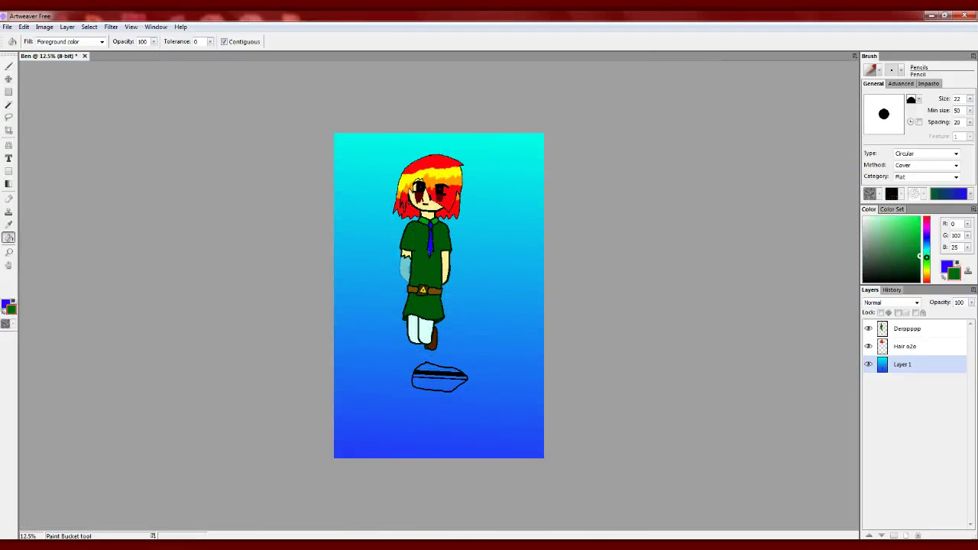
{"action": "key", "text": "g"}
{"action": "left_click_drag", "start_coordinate": [438, 137], "coordinate": [438, 455]}
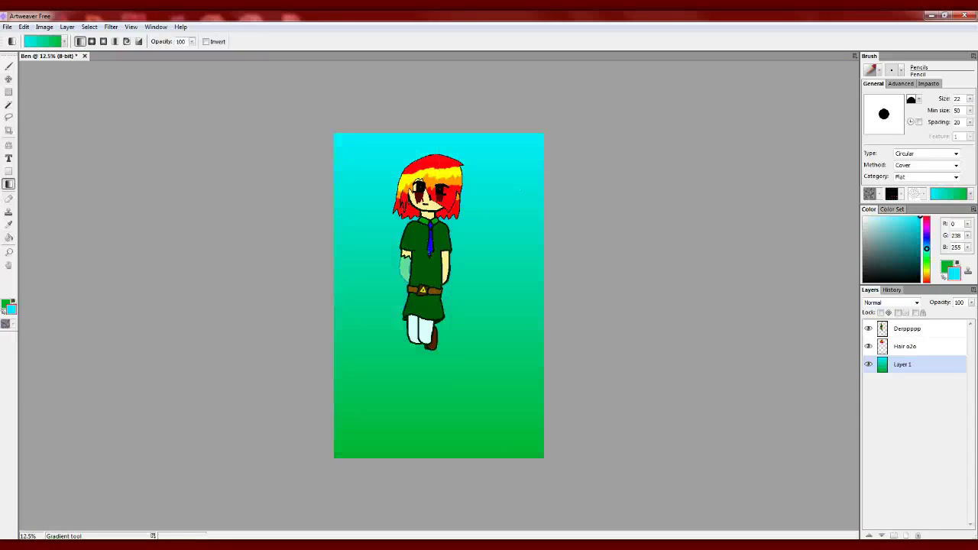
Step: Try painting a black shadow on the ground below the character with the brush at size 250, undoing each attempt
{"action": "key", "text": "b"}
{"action": "mouse_move", "coordinate": [401, 366]}
{"action": "left_mouse_down"}
{"action": "mouse_move", "coordinate": [458, 385]}
{"action": "mouse_move", "coordinate": [436, 378]}
{"action": "left_mouse_up"}
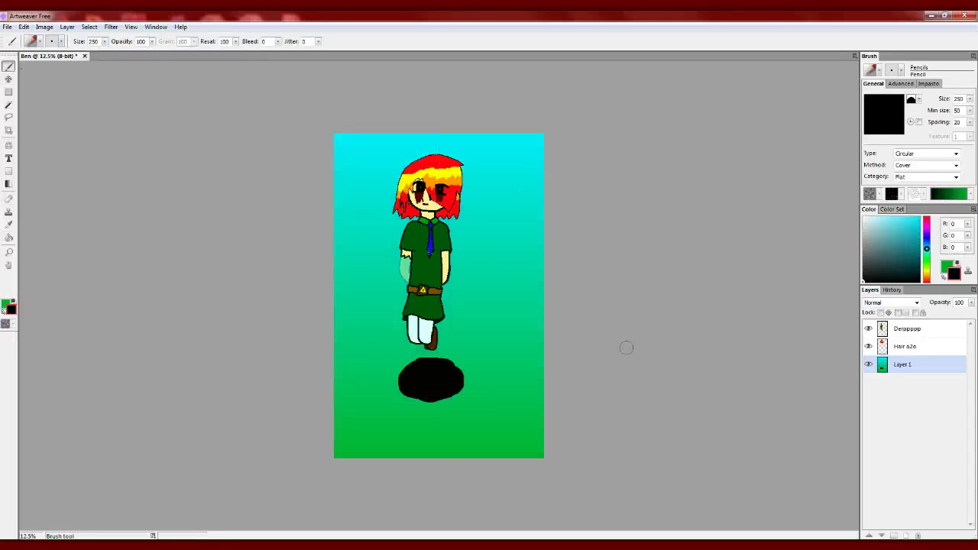
{"action": "key", "text": "ctrl+z"}
{"action": "left_click_drag", "start_coordinate": [401, 456], "coordinate": [459, 443]}
{"action": "key", "text": "ctrl+z"}
Step: Set the brush size to 52 and paint a solid black shape at the canvas's bottom edge below the character
{"action": "left_click", "coordinate": [104, 41]}
{"action": "left_click_drag", "start_coordinate": [145, 54], "coordinate": [107, 53]}
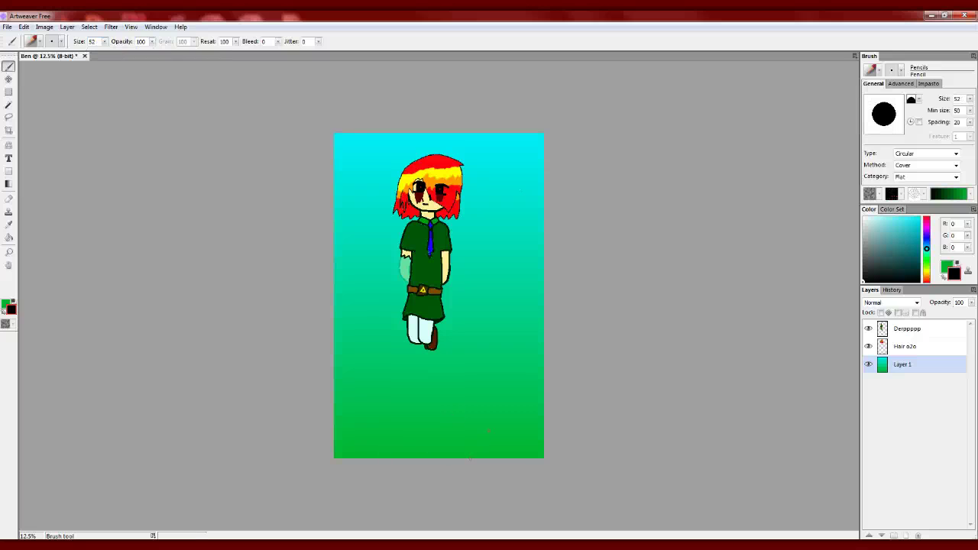
{"action": "left_click_drag", "start_coordinate": [471, 458], "coordinate": [397, 457]}
{"action": "key", "text": "f"}
{"action": "key", "text": "ctrl+z"}
{"action": "key", "text": "b"}
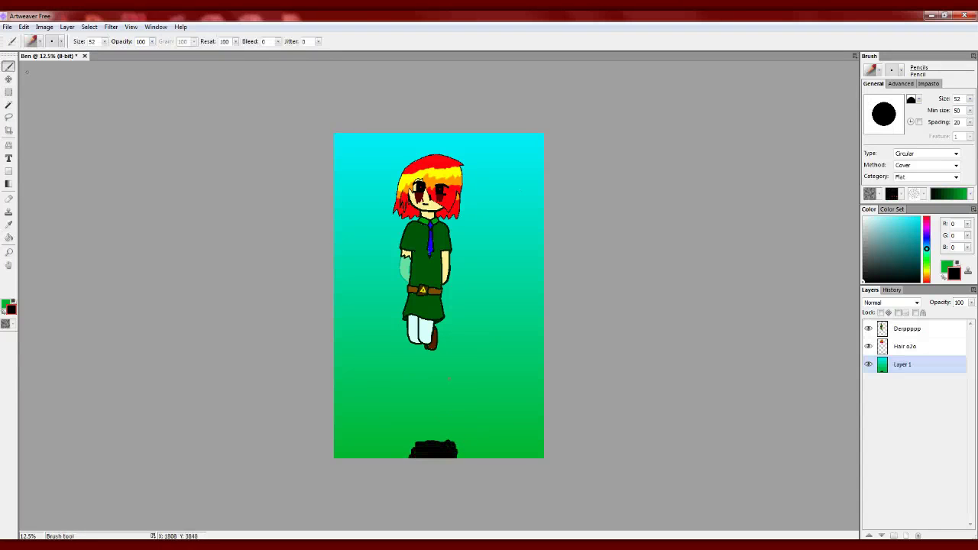
{"action": "key", "text": "ctrl+alt+0"}
{"action": "key", "text": "ctrl+0"}
Step: Paint a yellow (255, 255, 0) sun in the canvas's upper-right corner with the Digital airbrush at size 250 and opacity 27
{"action": "left_click", "coordinate": [32, 42]}
{"action": "left_click", "coordinate": [66, 74]}
{"action": "left_click", "coordinate": [66, 87]}
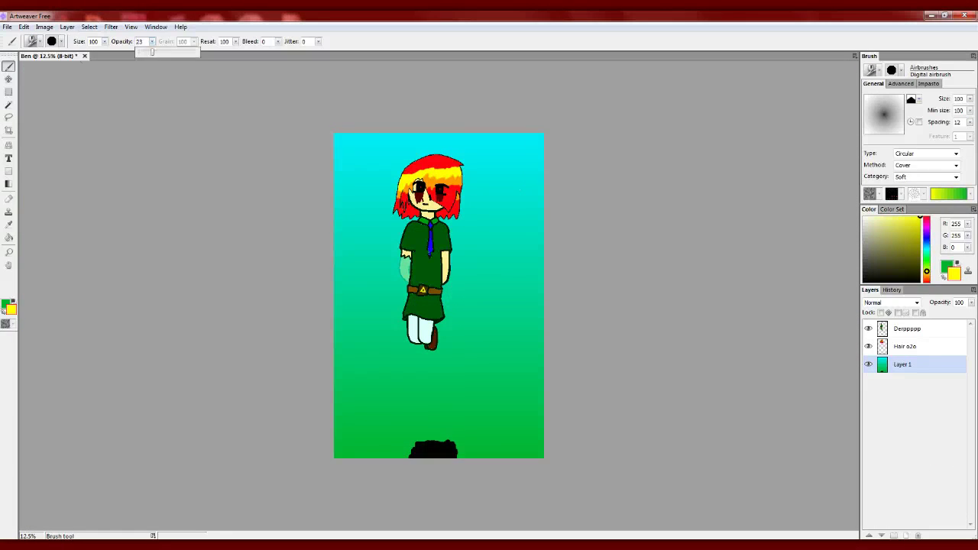
{"action": "left_click_drag", "start_coordinate": [115, 52], "coordinate": [153, 52]}
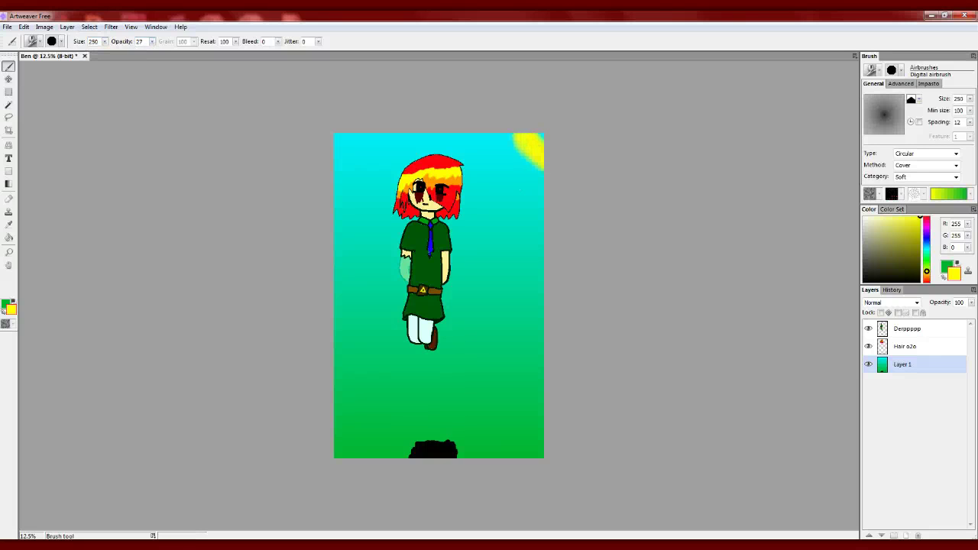
Step: Try airbrushing an orange tone over the yellow sun and undo it
{"action": "left_click", "coordinate": [891, 209]}
{"action": "left_click", "coordinate": [890, 232]}
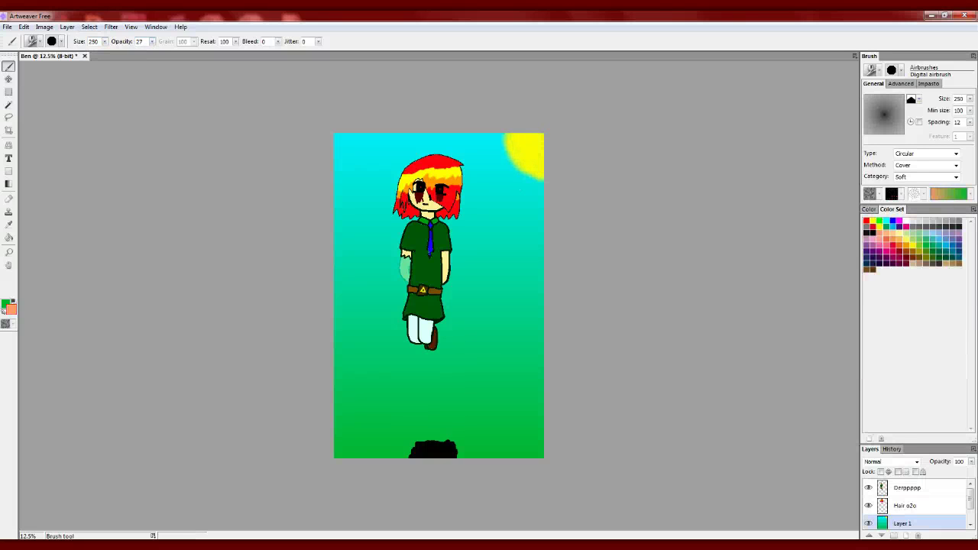
{"action": "left_click", "coordinate": [868, 208]}
{"action": "left_click_drag", "start_coordinate": [515, 136], "coordinate": [542, 175]}
{"action": "key", "text": "ctrl+z"}
Step: Try shading the sun in orange-red (255, 76, 0) with Mechanical pencil 2 at size 250 and undo the strokes
{"action": "key", "text": "ctrl+plus"}
{"action": "key", "text": "ctrl+plus"}
{"action": "key", "text": "ctrl+plus"}
{"action": "left_click", "coordinate": [32, 41]}
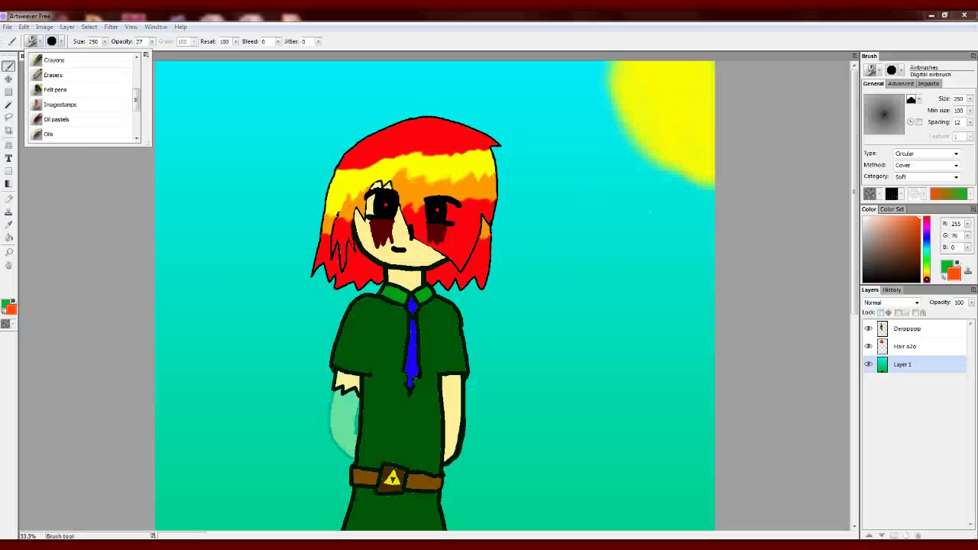
{"action": "left_click", "coordinate": [48, 134]}
{"action": "left_click", "coordinate": [649, 84]}
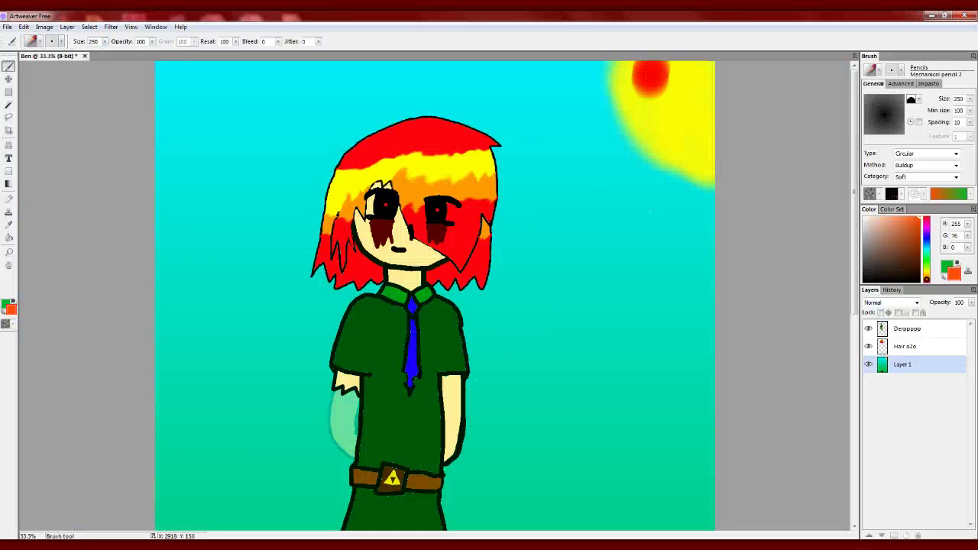
{"action": "left_click_drag", "start_coordinate": [650, 84], "coordinate": [687, 145]}
{"action": "key", "text": "ctrl+z"}
{"action": "key", "text": "ctrl+z"}
Step: Try several broad Mechanical pencil 2 strokes across the background, undoing each one
{"action": "left_click_drag", "start_coordinate": [504, 405], "coordinate": [714, 431]}
{"action": "key", "text": "ctrl+z"}
{"action": "scroll", "coordinate": [534, 306], "scroll_direction": "down", "scroll_amount": 5}
{"action": "mouse_move", "coordinate": [599, 283]}
{"action": "left_mouse_down"}
{"action": "mouse_move", "coordinate": [462, 500]}
{"action": "mouse_move", "coordinate": [397, 401]}
{"action": "left_mouse_up"}
{"action": "key", "text": "ctrl+z"}
{"action": "left_click_drag", "start_coordinate": [340, 91], "coordinate": [340, 252]}
{"action": "key", "text": "ctrl+z"}
{"action": "left_click_drag", "start_coordinate": [517, 187], "coordinate": [709, 206]}
{"action": "key", "text": "ctrl+z"}
{"action": "scroll", "coordinate": [827, 150], "scroll_direction": "up", "scroll_amount": 5}
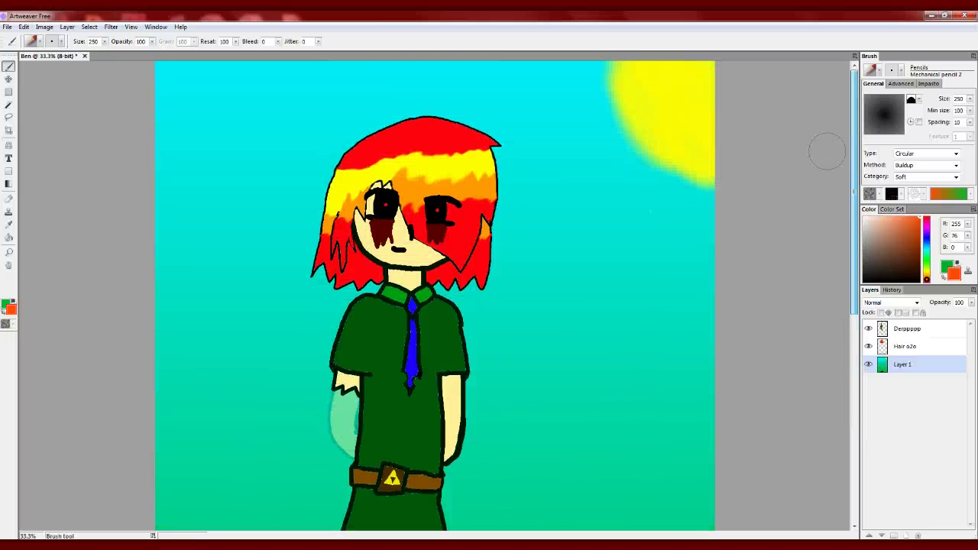
Step: Paint an orange-red (255, 76, 0) ring and a red (255, 0, 12) core inside the yellow sun with a soft brush
{"action": "left_click", "coordinate": [36, 42]}
{"action": "left_click", "coordinate": [46, 61]}
{"action": "mouse_move", "coordinate": [698, 69]}
{"action": "left_mouse_down"}
{"action": "mouse_move", "coordinate": [672, 138]}
{"action": "mouse_move", "coordinate": [634, 76]}
{"action": "mouse_move", "coordinate": [687, 114]}
{"action": "left_mouse_up"}
{"action": "key", "text": "x"}
Step: Switch to the Smear 20 brush and set its size to 250
{"action": "left_click", "coordinate": [36, 41]}
{"action": "left_click", "coordinate": [46, 119]}
{"action": "left_click", "coordinate": [104, 41]}
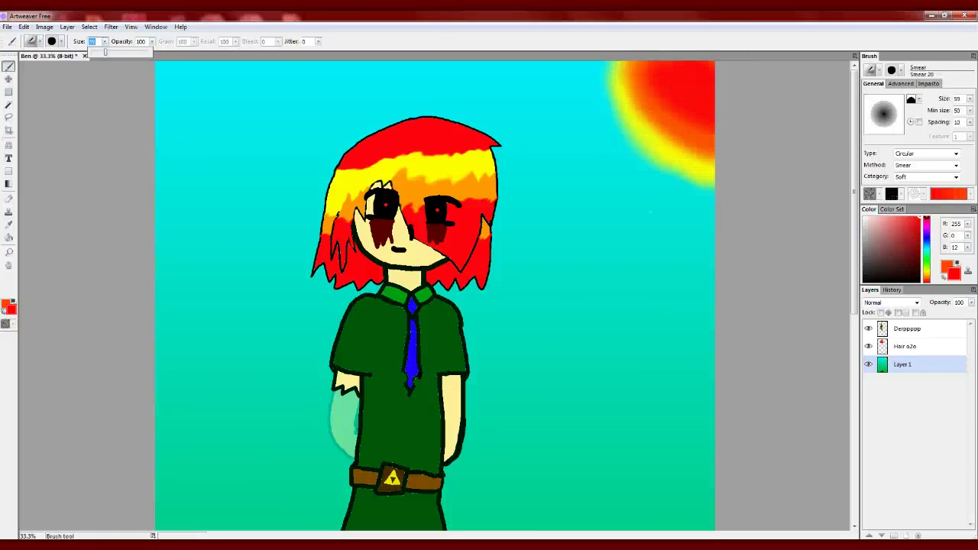
{"action": "left_click_drag", "start_coordinate": [104, 52], "coordinate": [152, 52]}
Step: Cover the remaining green gaps in the black shape at the canvas's bottom edge with a black Pencil brush
{"action": "key", "text": "ctrl+alt+0"}
{"action": "left_click", "coordinate": [36, 41]}
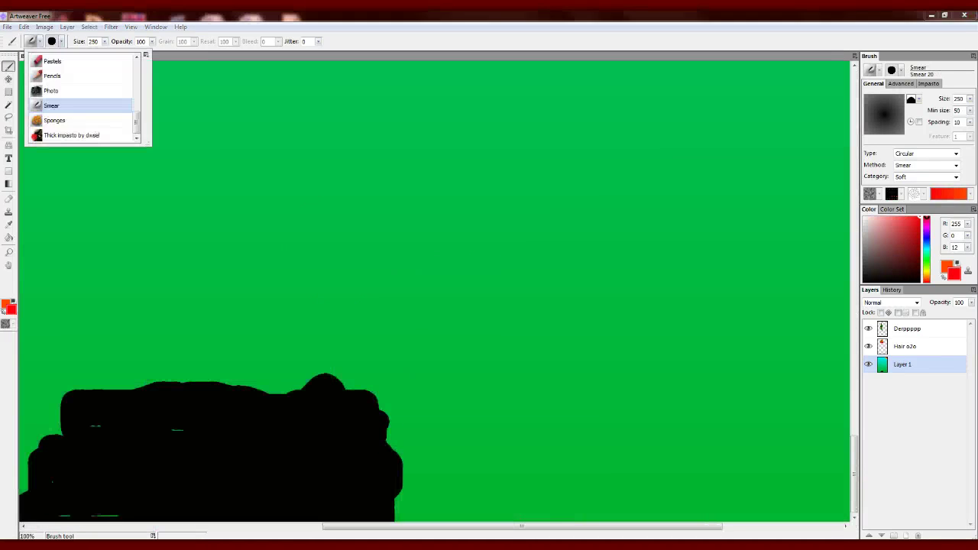
{"action": "left_click", "coordinate": [46, 104]}
{"action": "left_click", "coordinate": [36, 41]}
{"action": "left_click", "coordinate": [46, 135]}
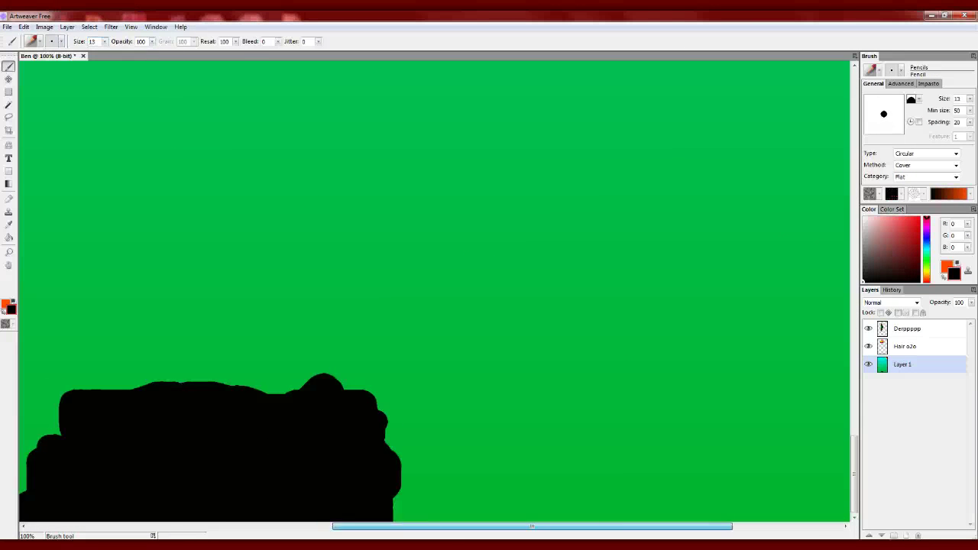
Step: Sign the drawing's lower-right corner with the artist's name and a paw print outline in black Pencil at size 13
{"action": "scroll", "coordinate": [488, 306], "scroll_direction": "right", "scroll_amount": 5}
{"action": "left_click_drag", "start_coordinate": [526, 426], "coordinate": [545, 501]}
{"action": "left_click_drag", "start_coordinate": [594, 468], "coordinate": [588, 465]}
{"action": "left_click_drag", "start_coordinate": [762, 440], "coordinate": [757, 441]}
Step: Fill the toes and pad of the signature's paw print with pale pink (255, 209, 242)
{"action": "left_click", "coordinate": [925, 222]}
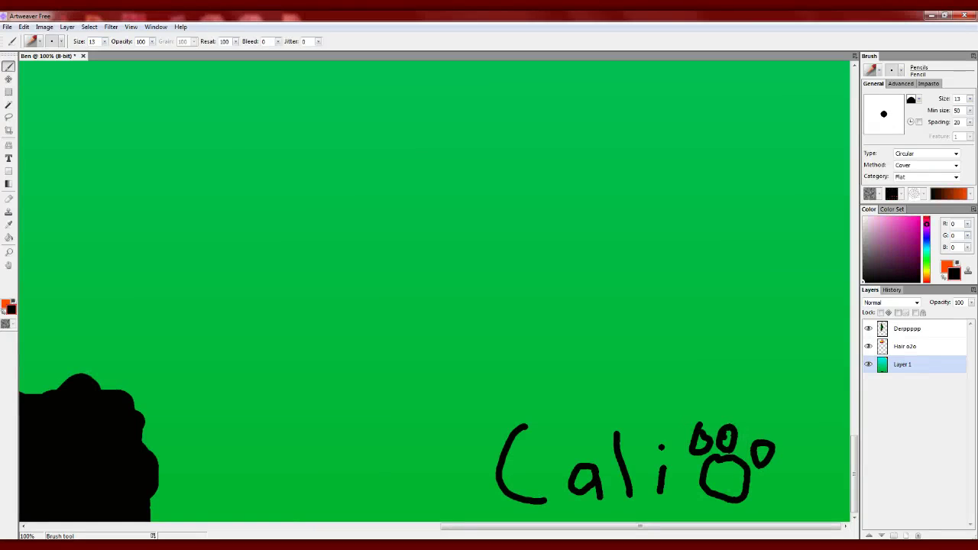
{"action": "left_click", "coordinate": [872, 219]}
{"action": "key", "text": "g"}
{"action": "left_click", "coordinate": [725, 441]}
{"action": "left_click", "coordinate": [762, 454]}
{"action": "left_click", "coordinate": [724, 485]}
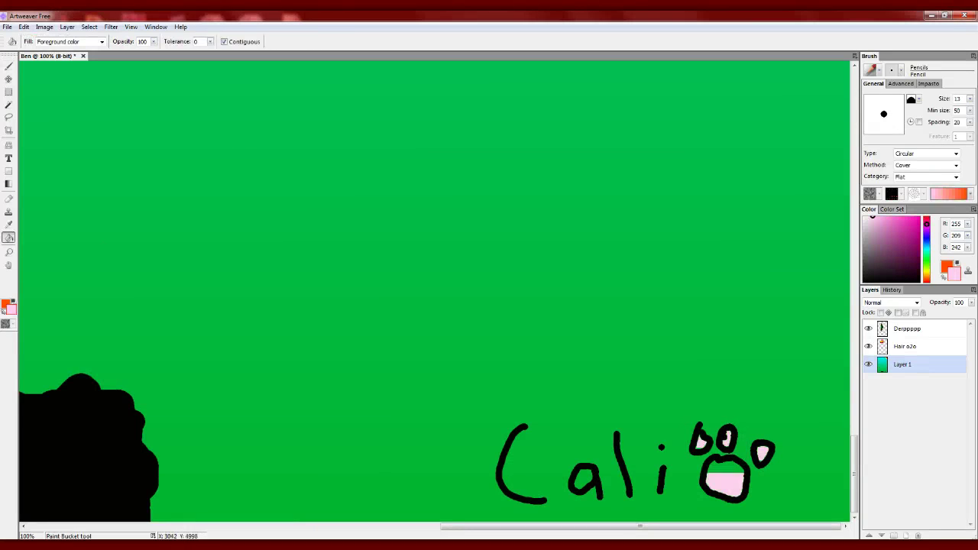